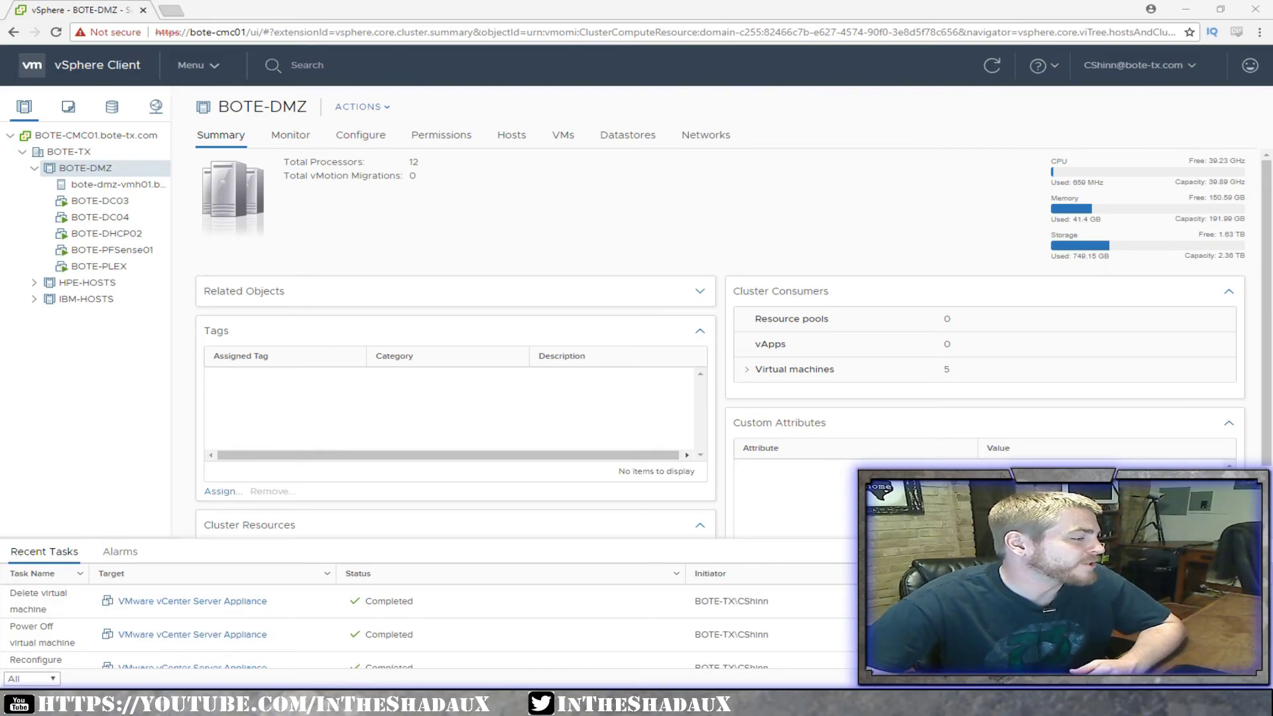
# - Switch to File Explorer and mount VMware-VCSA-all-6.5.0-7515524.iso from the VCENTER folder with Windows Explorer
pyautogui.hotkey('alt', 'Tab')
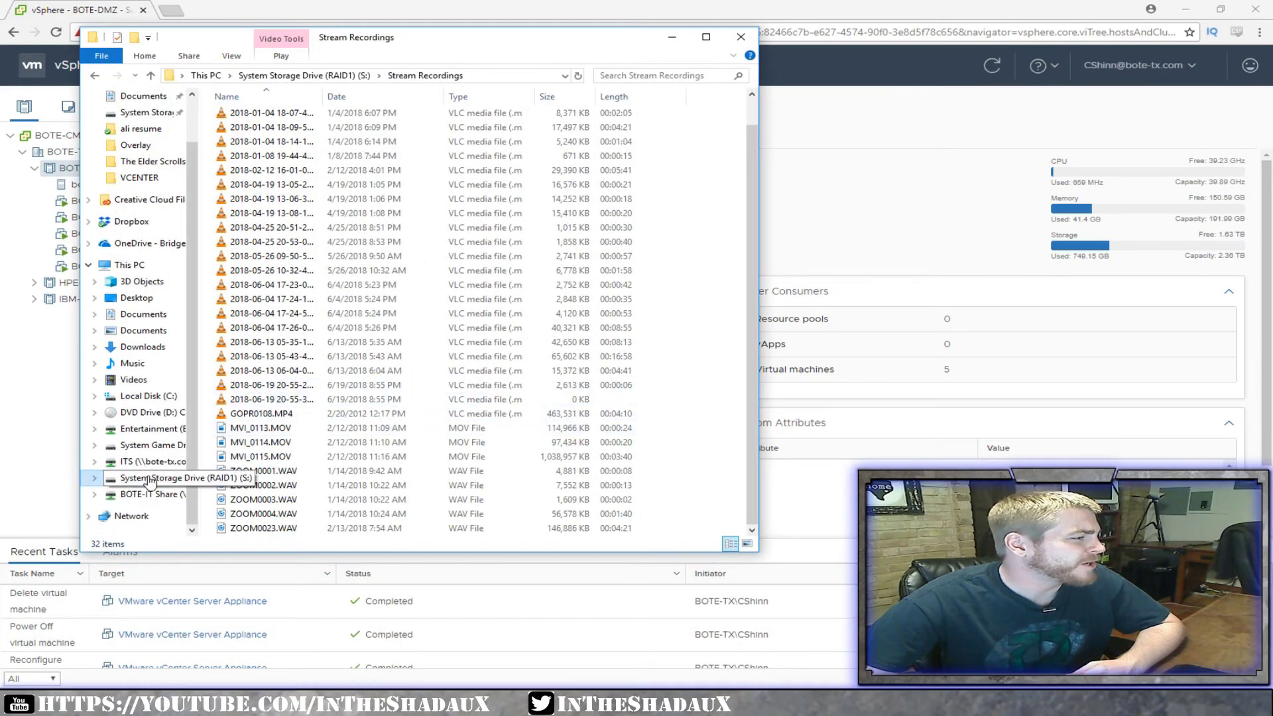
pyautogui.click(150, 478)
pyautogui.click(139, 177)
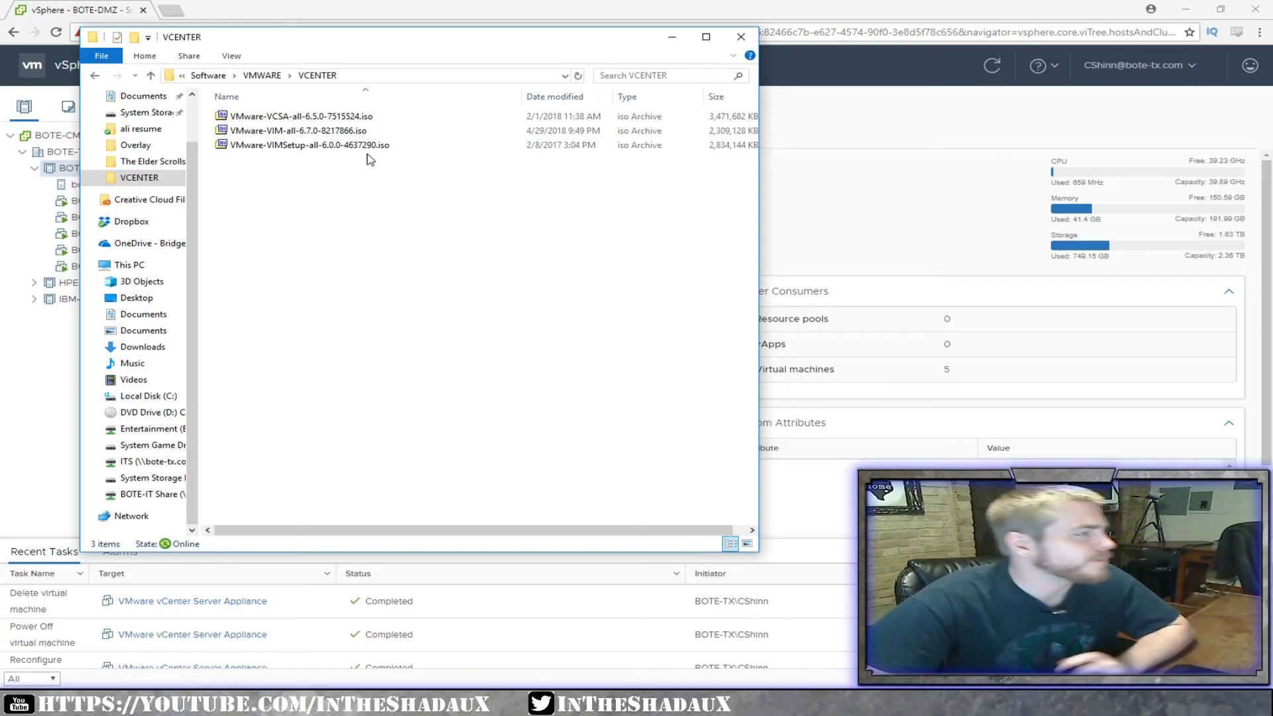
pyautogui.click(328, 117)
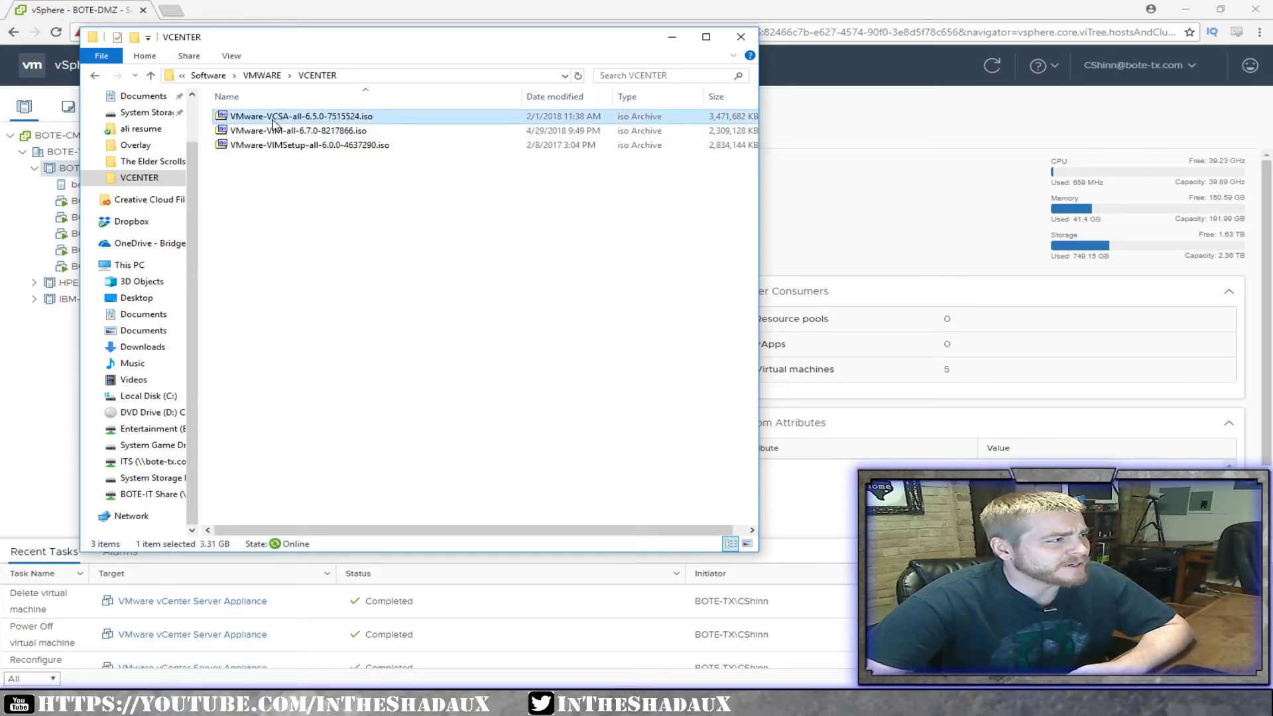
pyautogui.rightClick(329, 124)
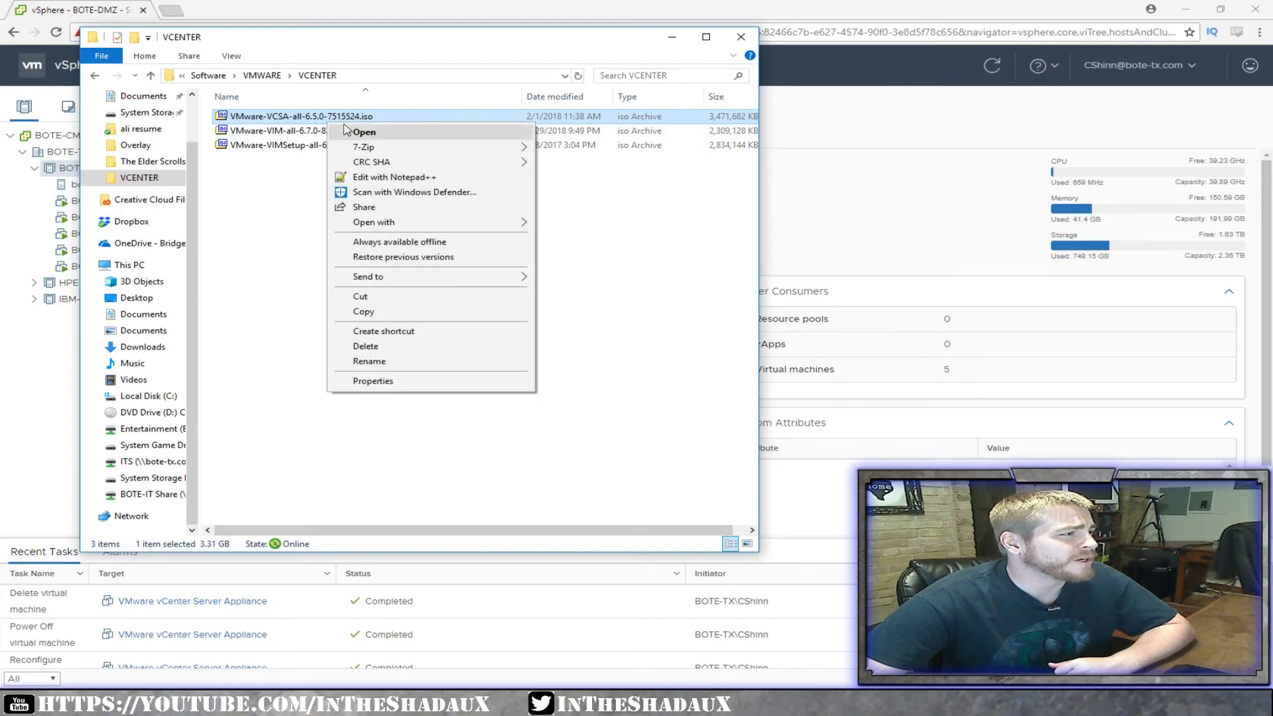
pyautogui.moveTo(448, 223)
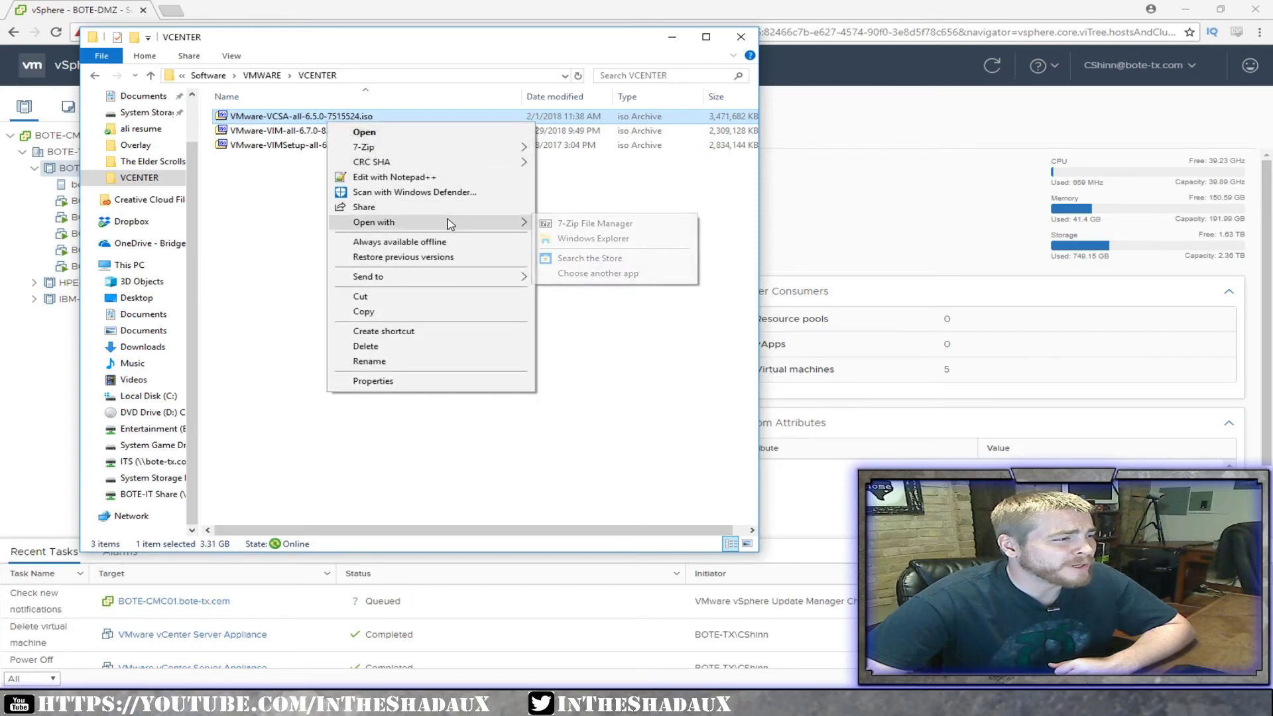
pyautogui.click(605, 241)
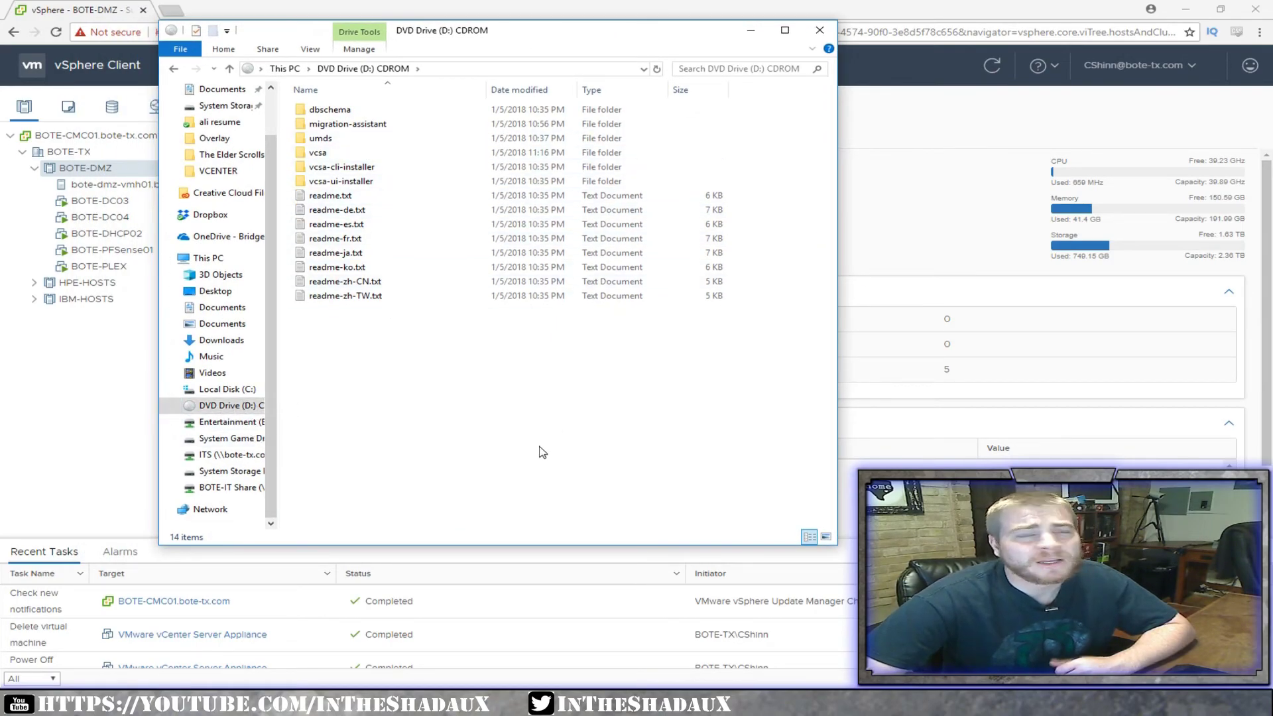
# - Run installer.exe from the win32 folder inside vcsa-ui-installer on the mounted disc
pyautogui.doubleClick(325, 182)
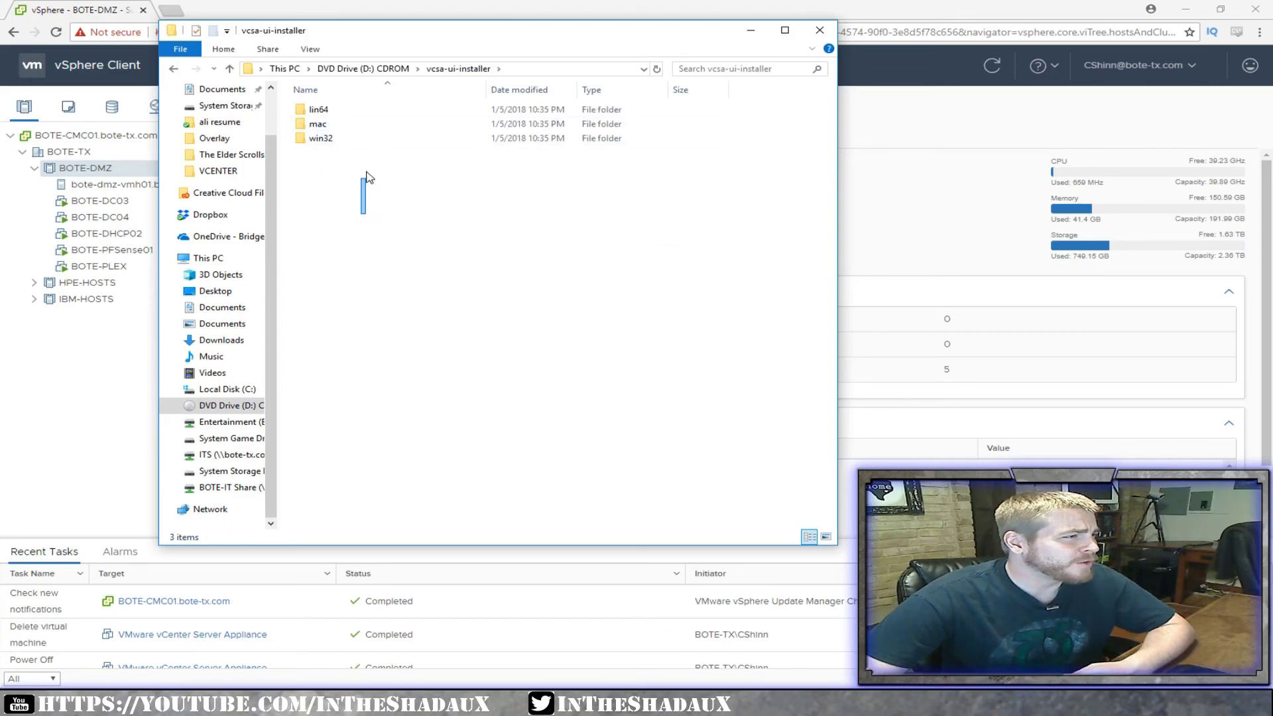
pyautogui.click(361, 139)
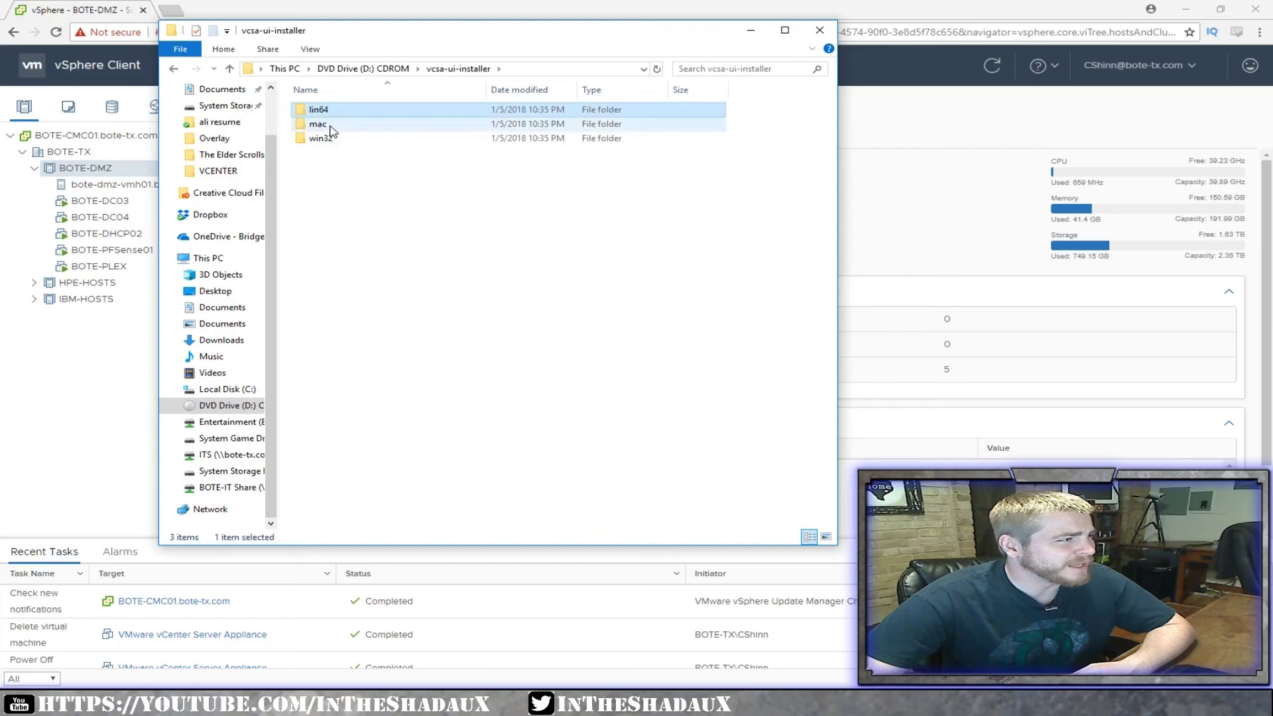
pyautogui.click(318, 125)
pyautogui.click(343, 139)
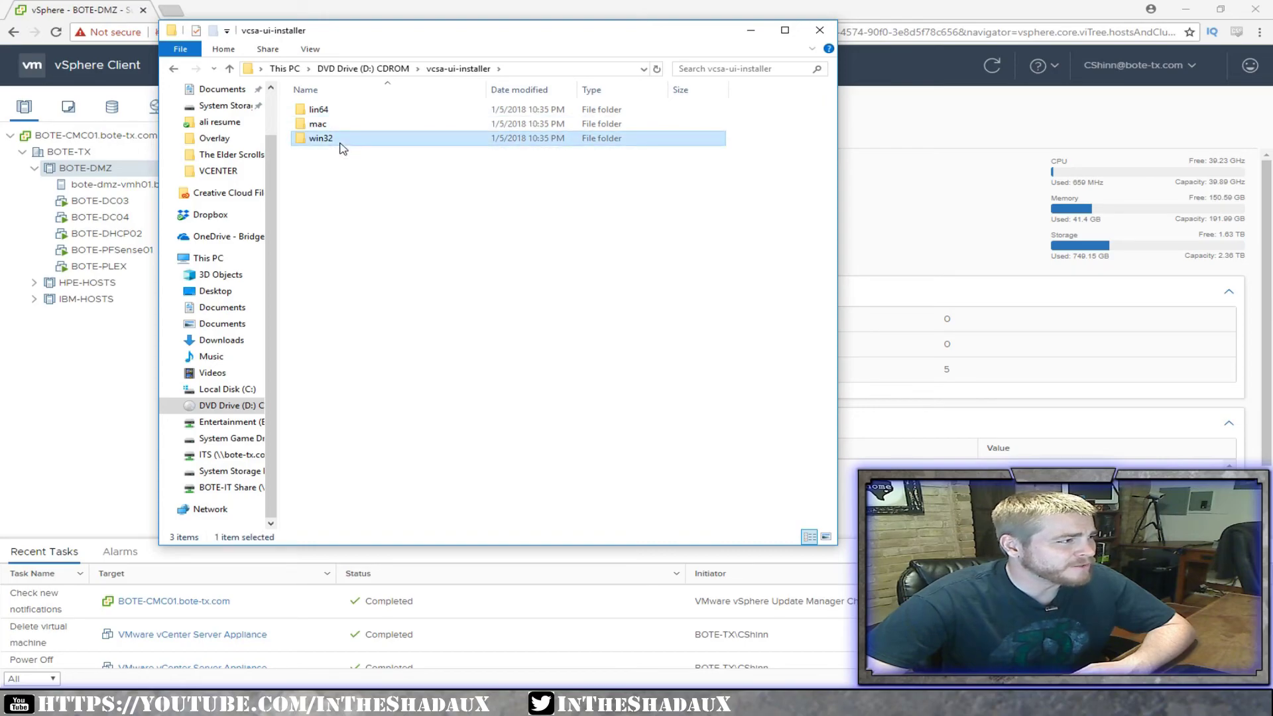
pyautogui.doubleClick(341, 145)
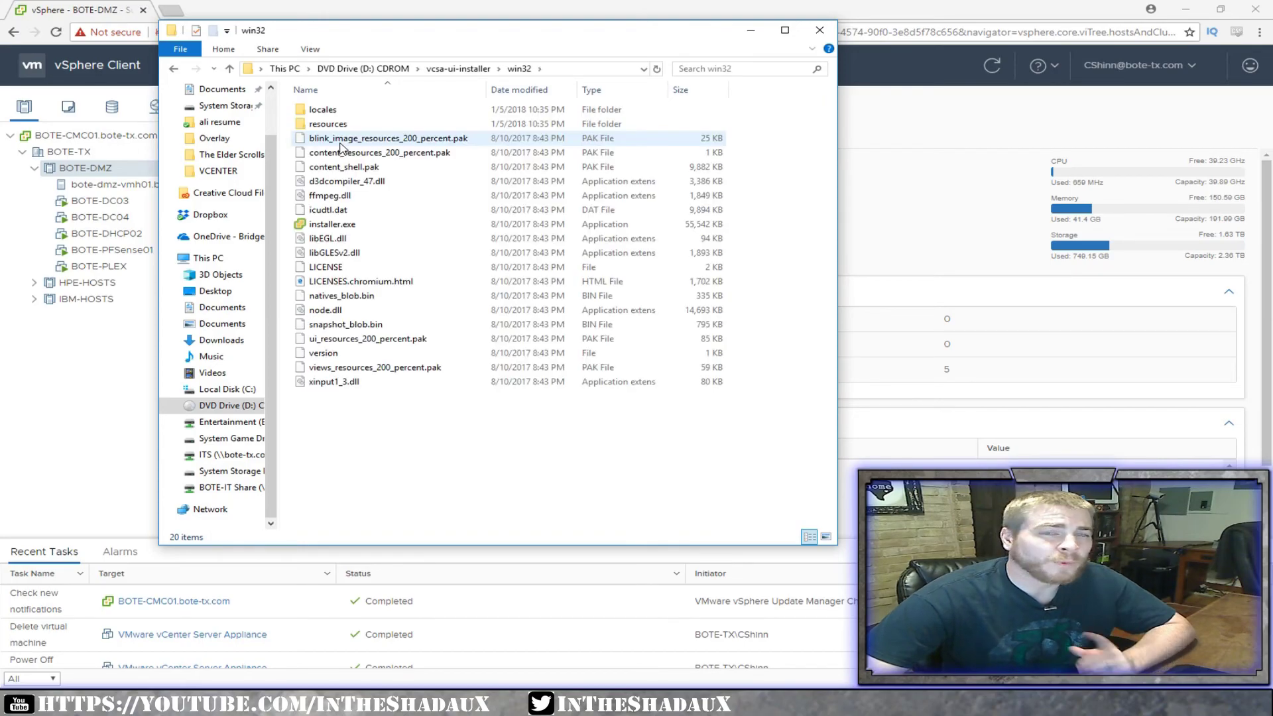
pyautogui.click(329, 225)
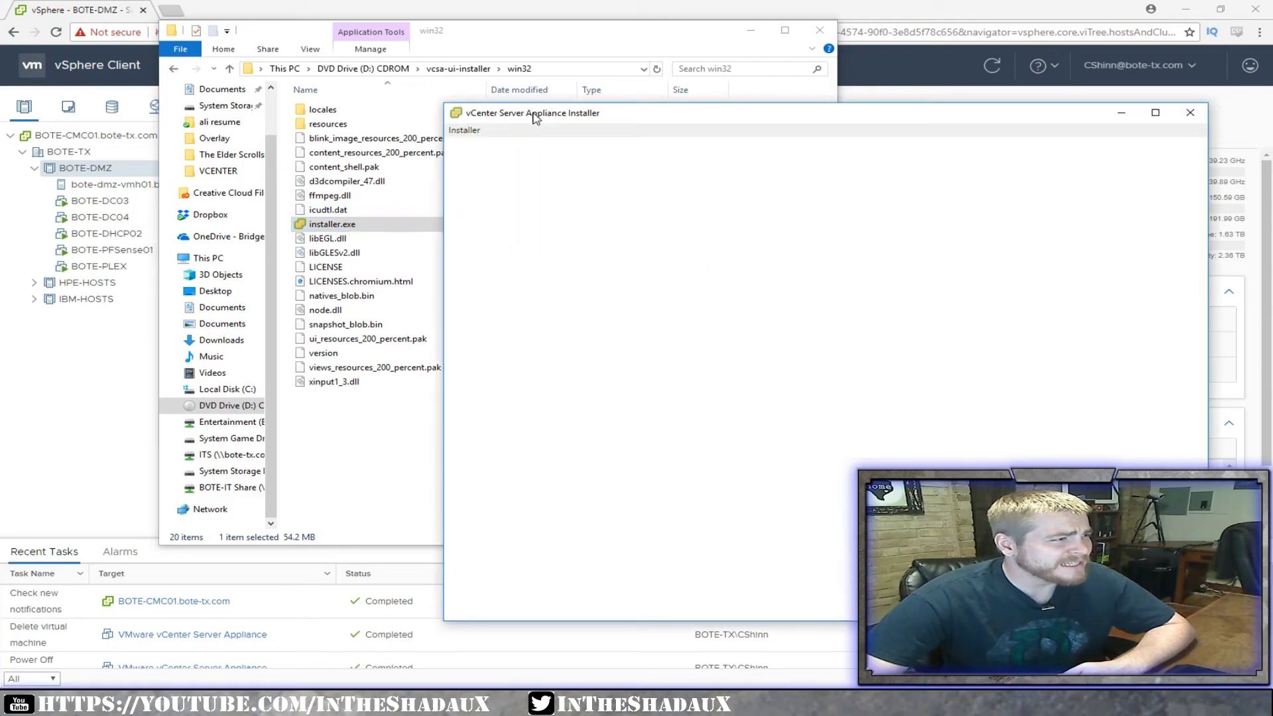
pyautogui.moveTo(583, 120); pyautogui.dragTo(517, 108)
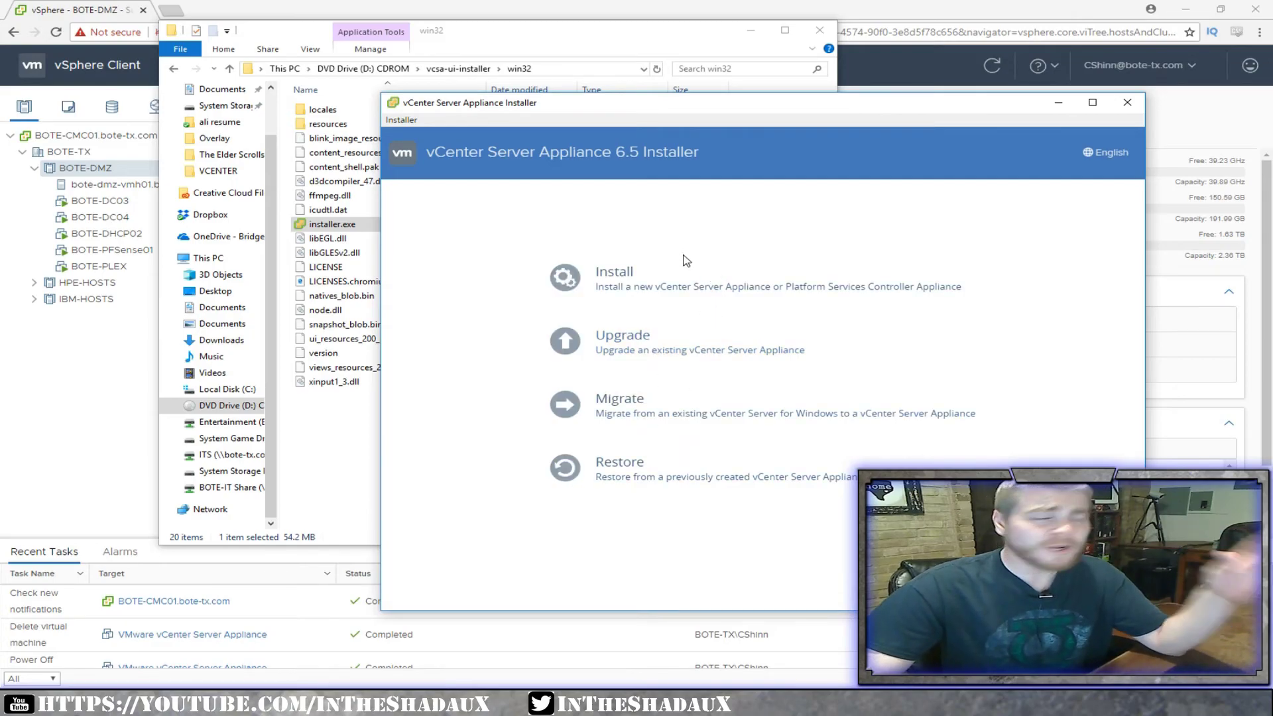
# - Start the installation of a new vCenter Server Appliance and accept the end user license agreement
pyautogui.click(648, 288)
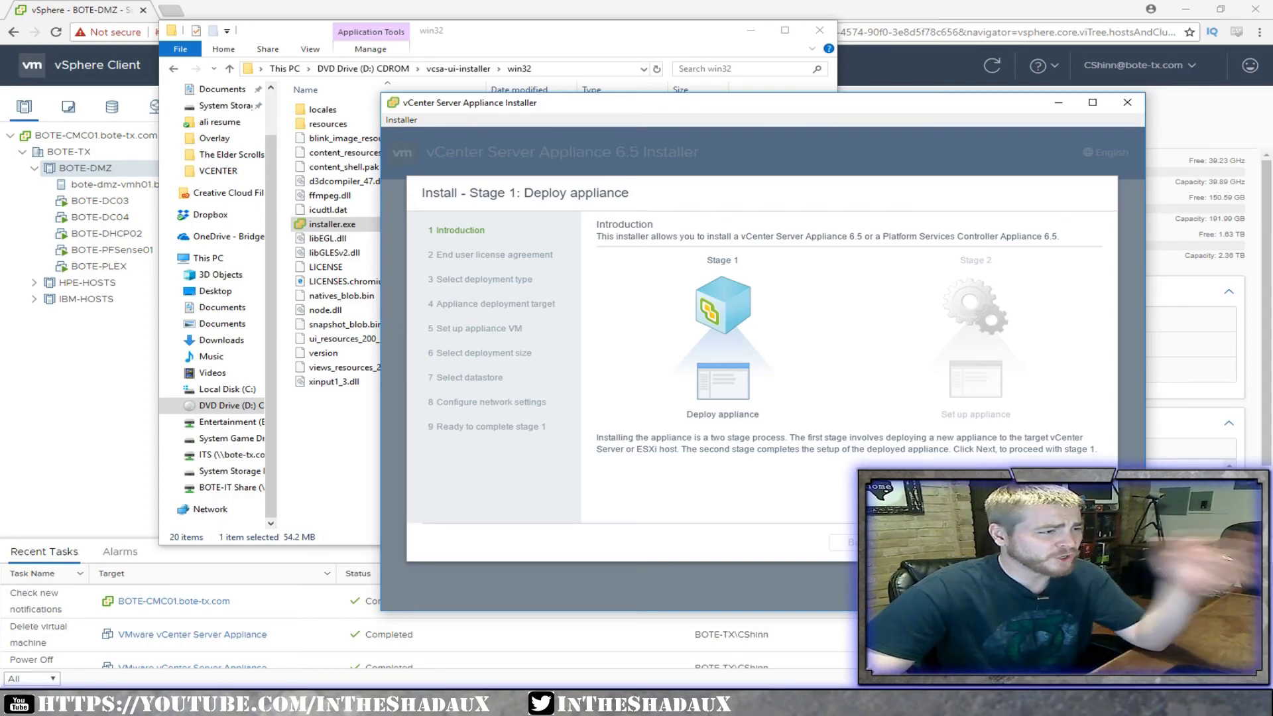
pyautogui.press('Return')
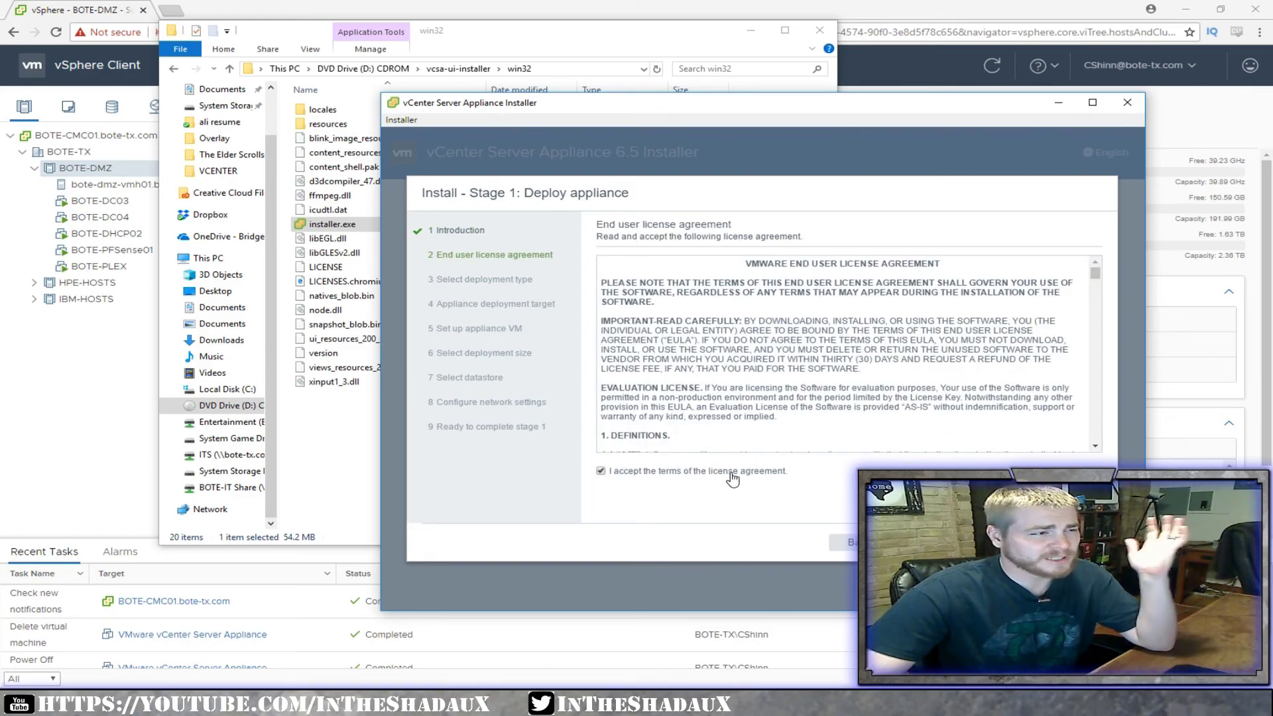
pyautogui.click(918, 543)
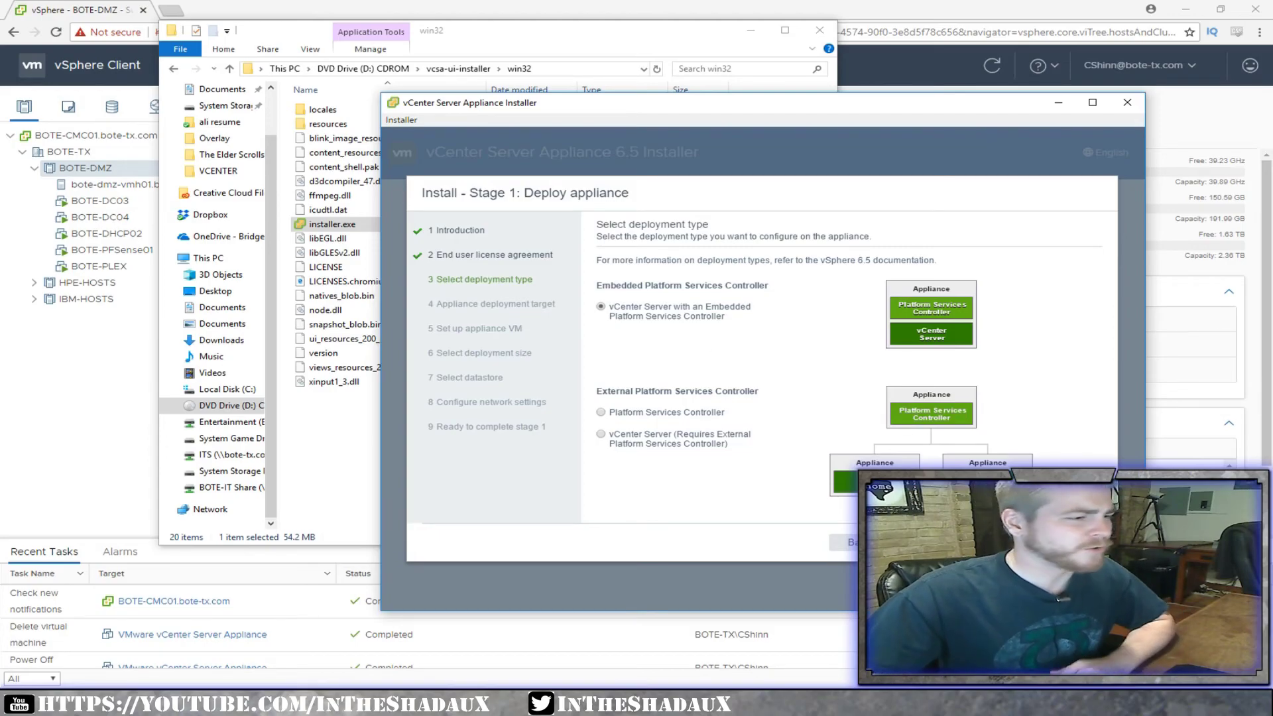
# - Proceed with the deployment type vCenter Server with an Embedded Platform Services Controller
pyautogui.click(915, 542)
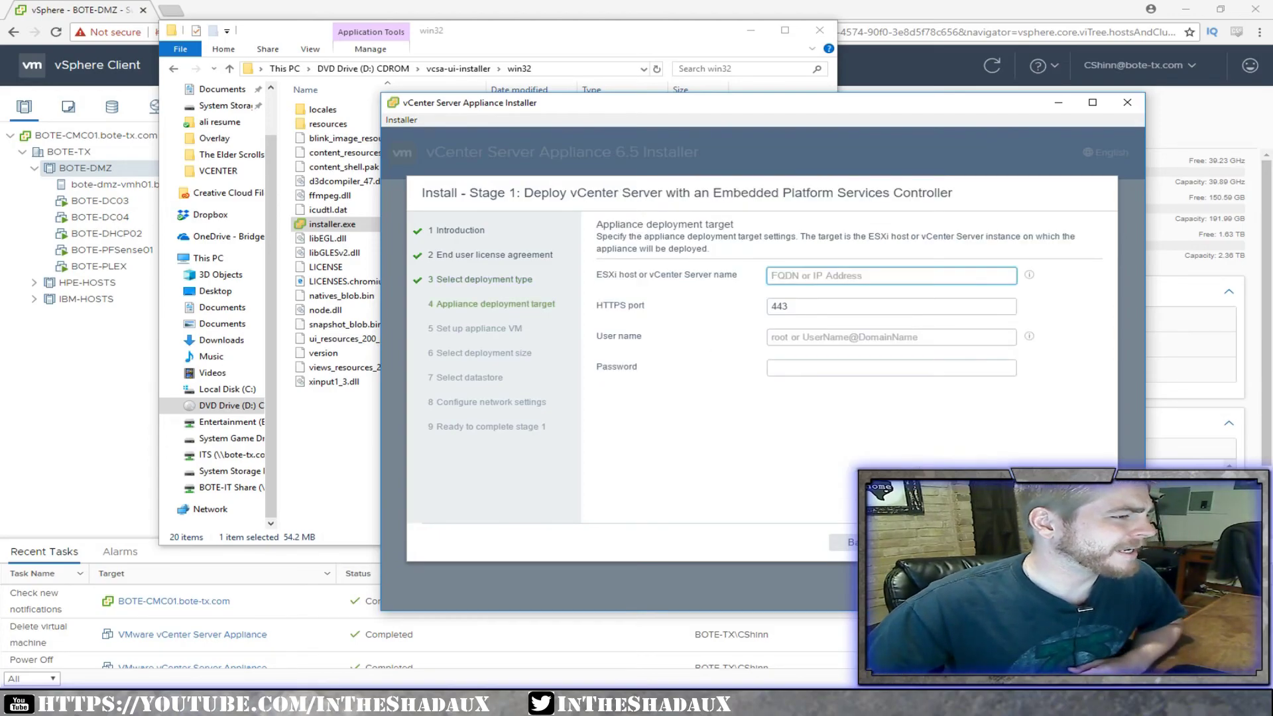
pyautogui.click(846, 541)
pyautogui.click(915, 542)
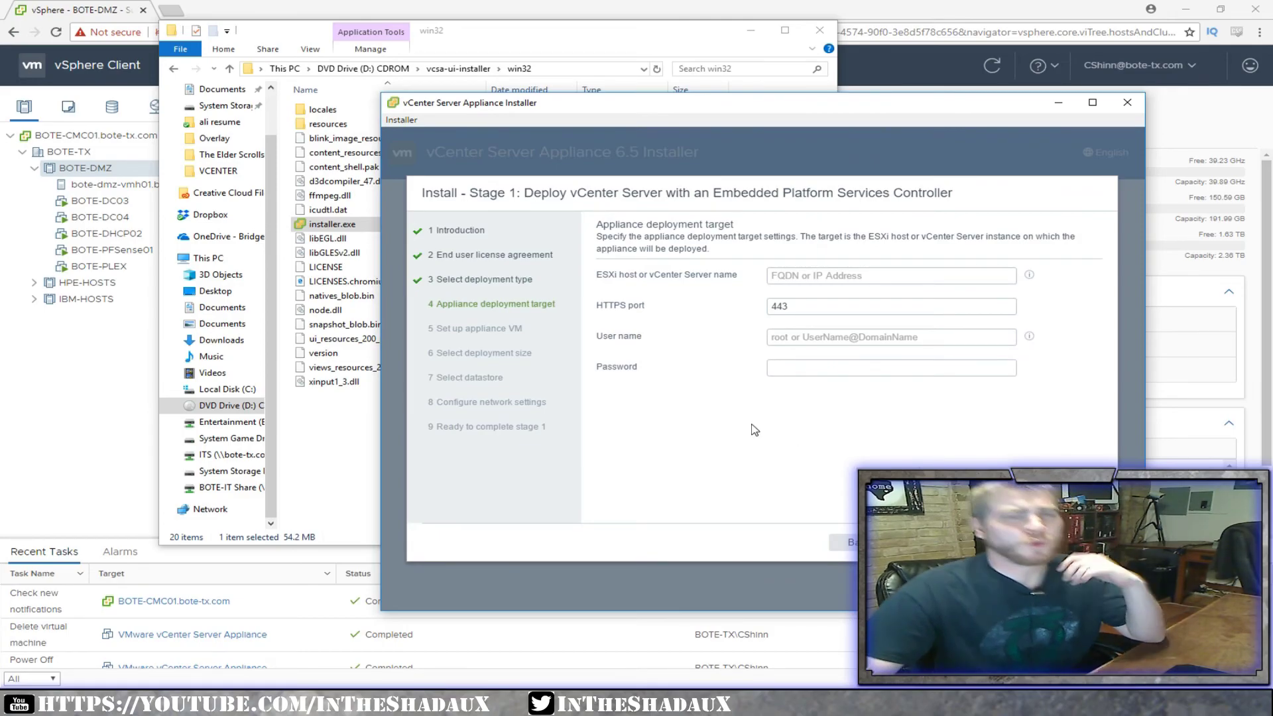
# - Set the deployment target's ESXi host or vCenter Server name to 10.0.23.46
pyautogui.click(823, 275)
pyautogui.write('1')
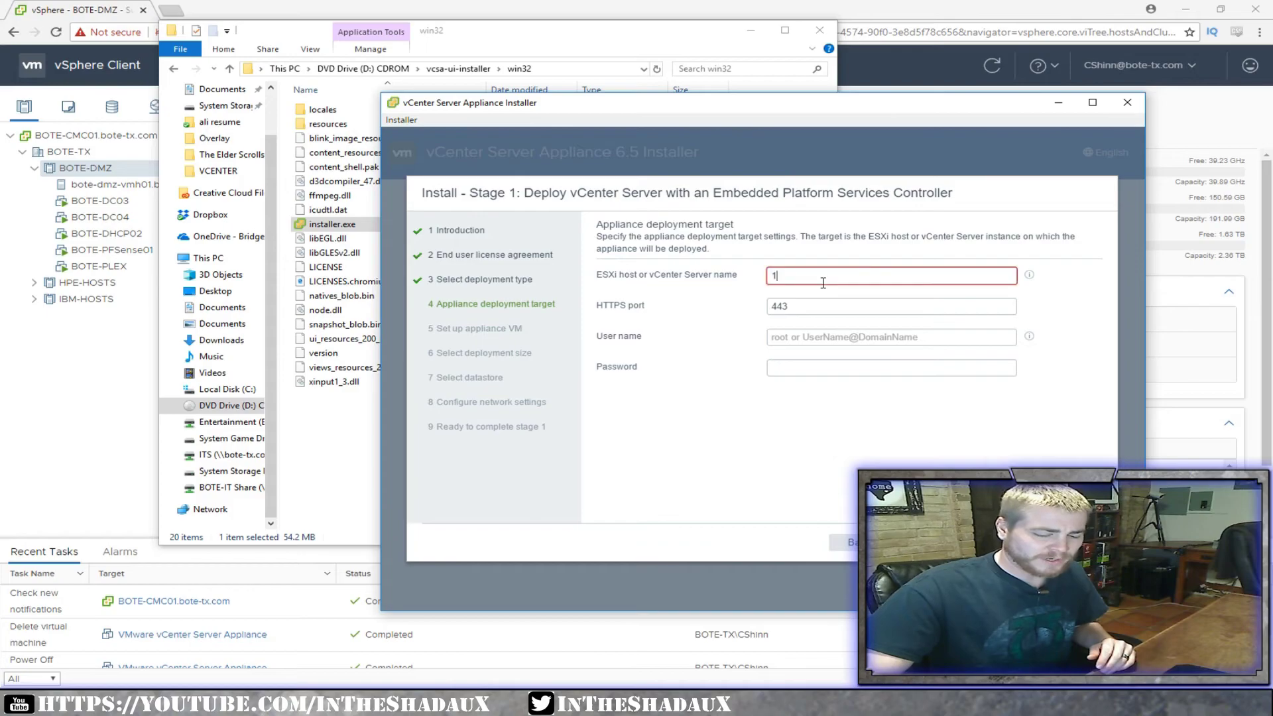
pyautogui.write('0.0.23.')
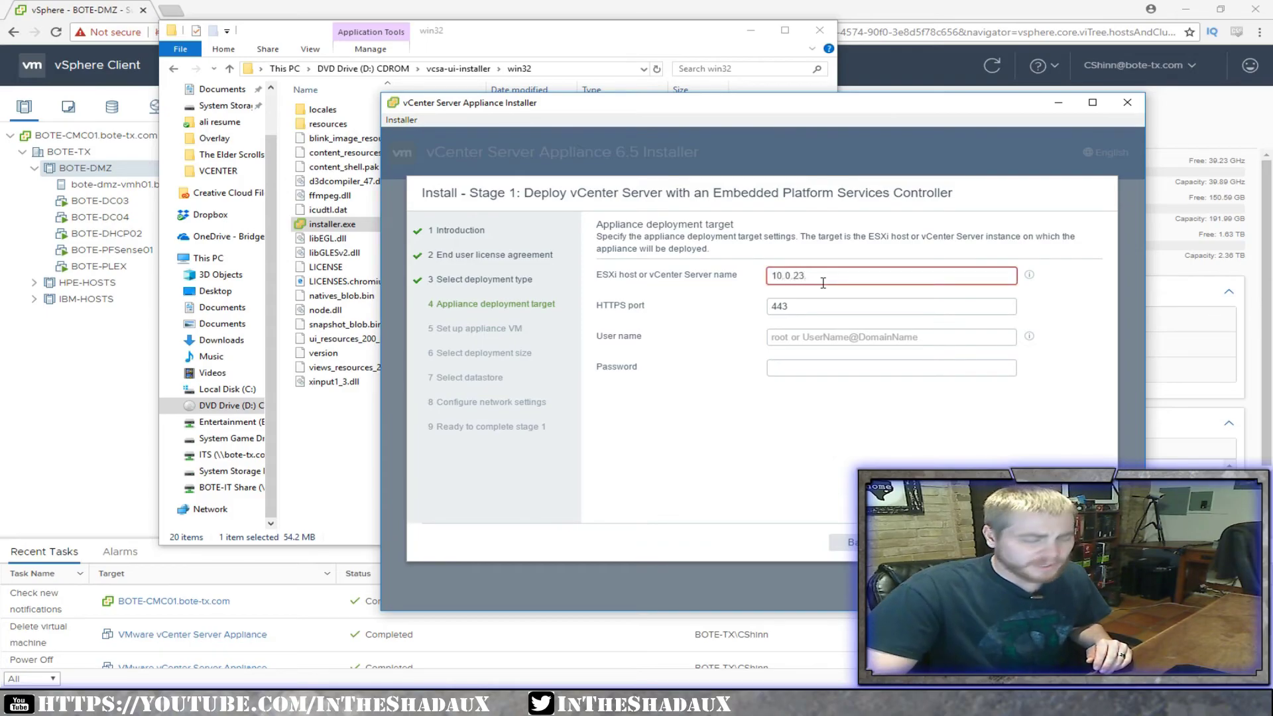
pyautogui.write('46')
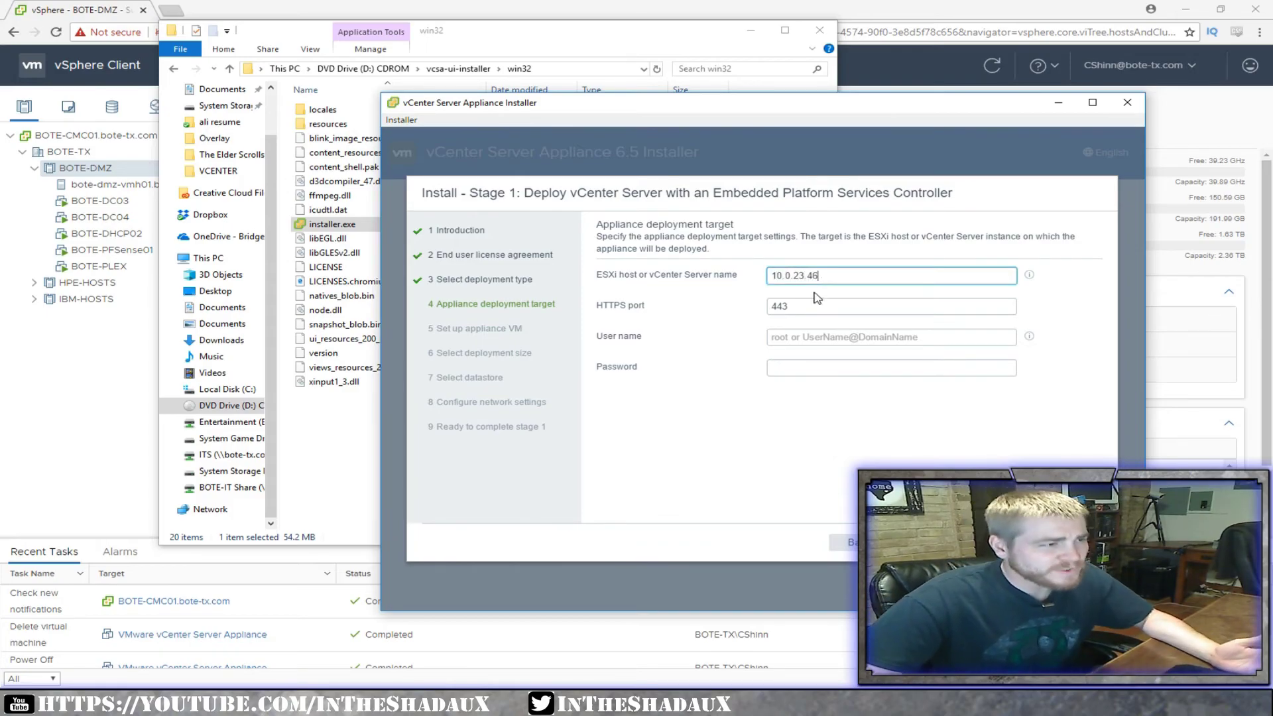
# - Log in to the target host with the user name root and its password, and accept the untrusted SSL certificate
pyautogui.click(826, 336)
pyautogui.write('roo')
pyautogui.press('Tab')
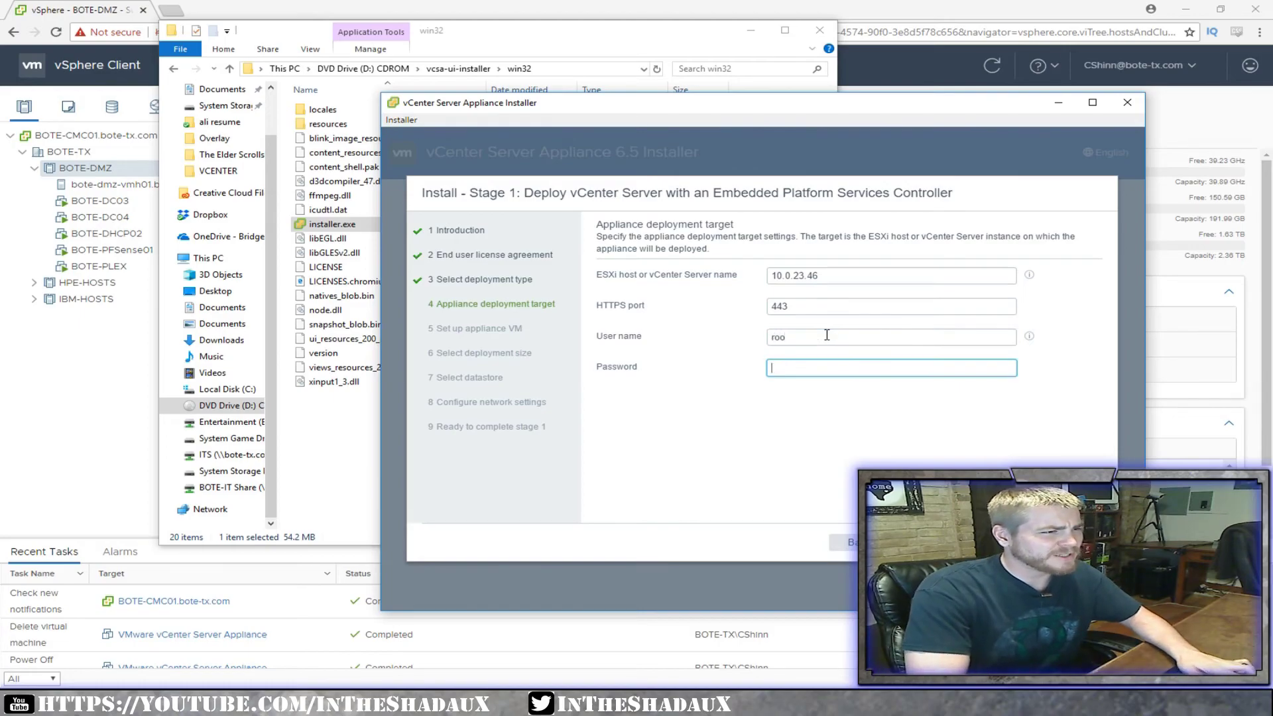
pyautogui.click(826, 334)
pyautogui.press('Tab')
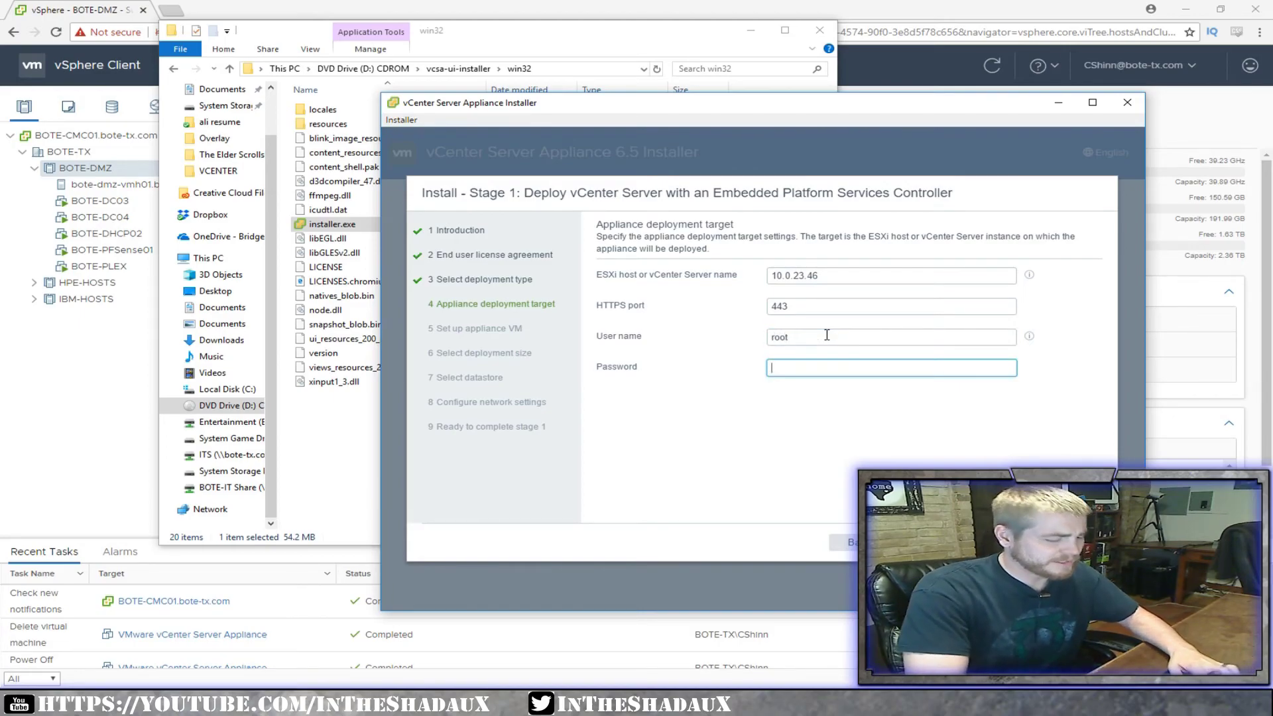
pyautogui.write('•••••••••')
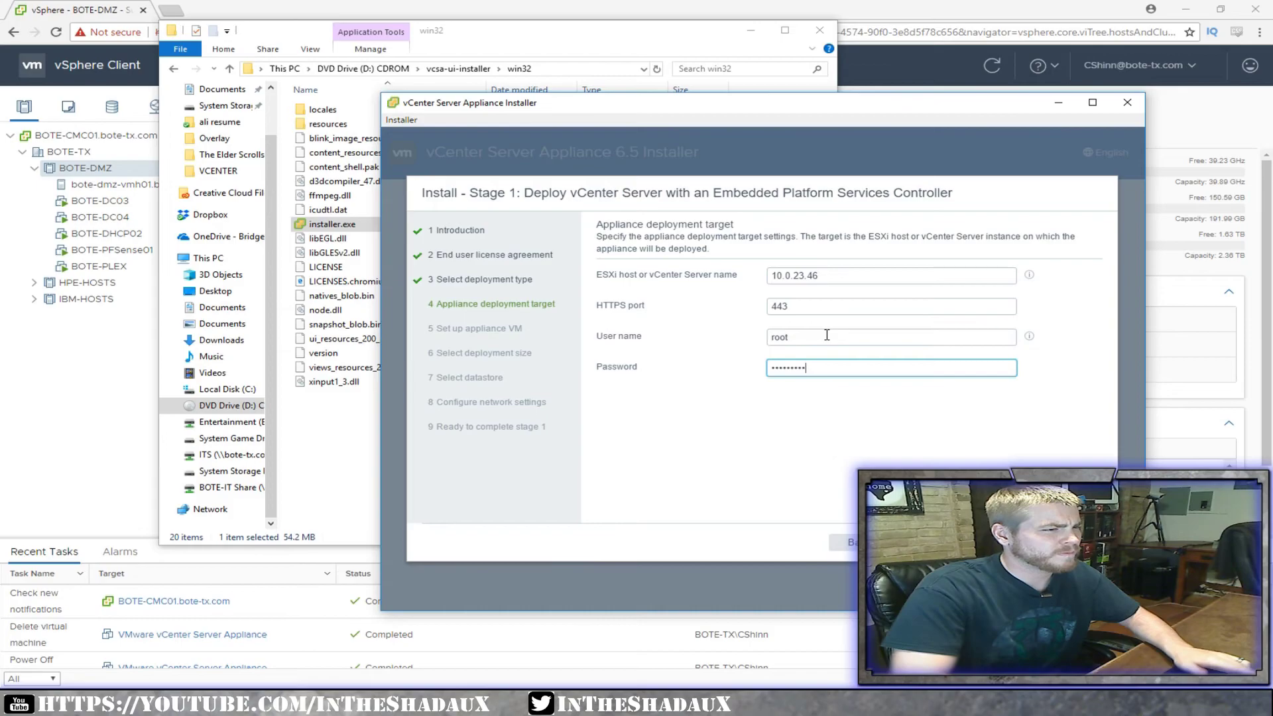
pyautogui.press('Return')
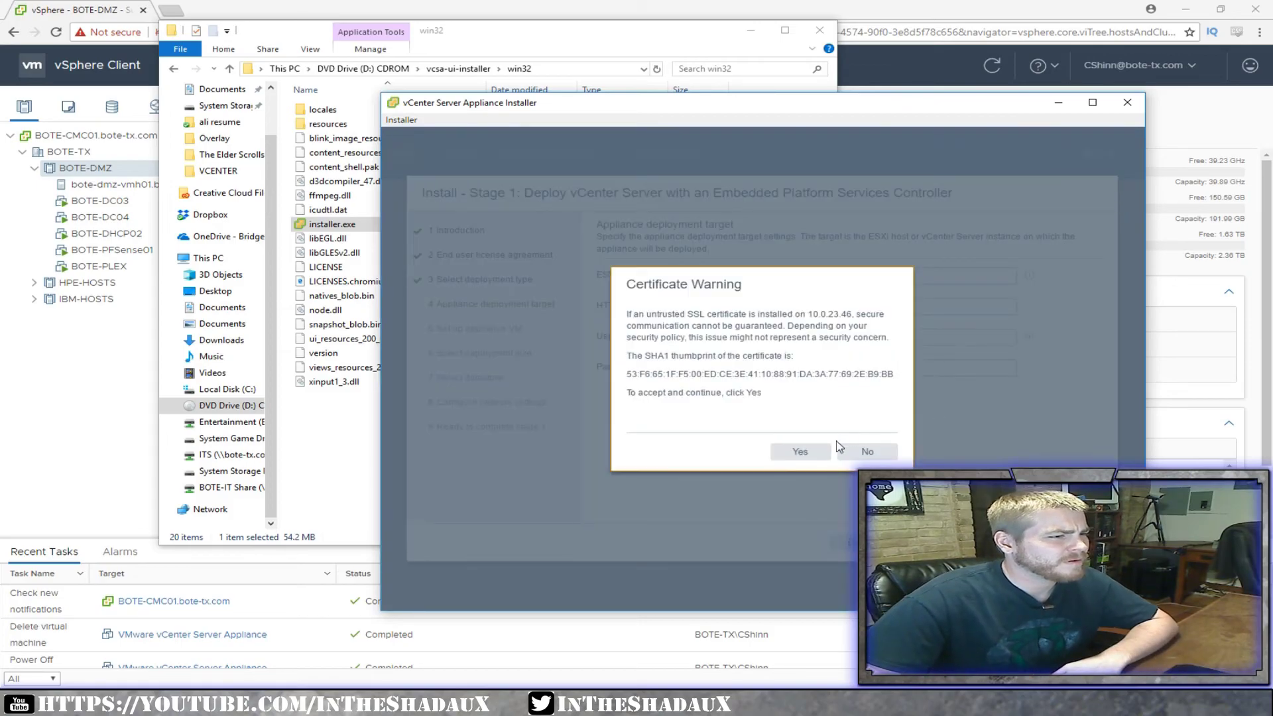
pyautogui.click(798, 452)
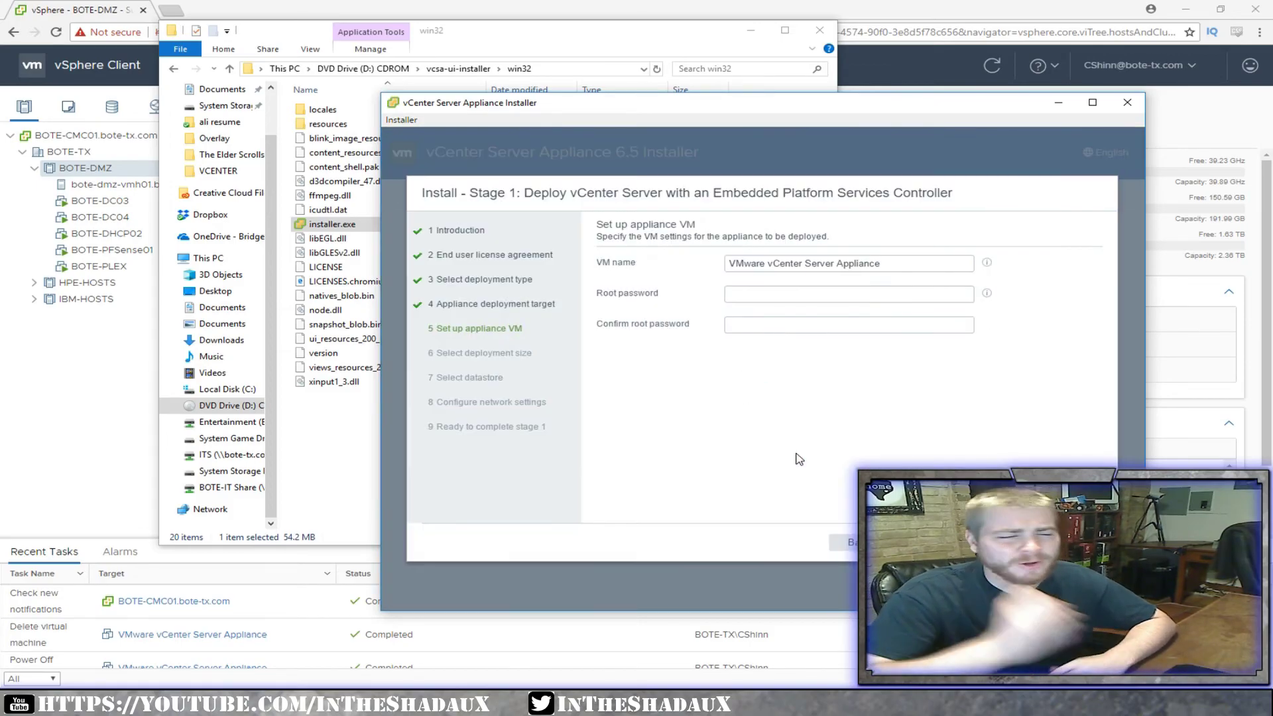
# - Name the appliance VM BOTE-VCSA
pyautogui.click(778, 294)
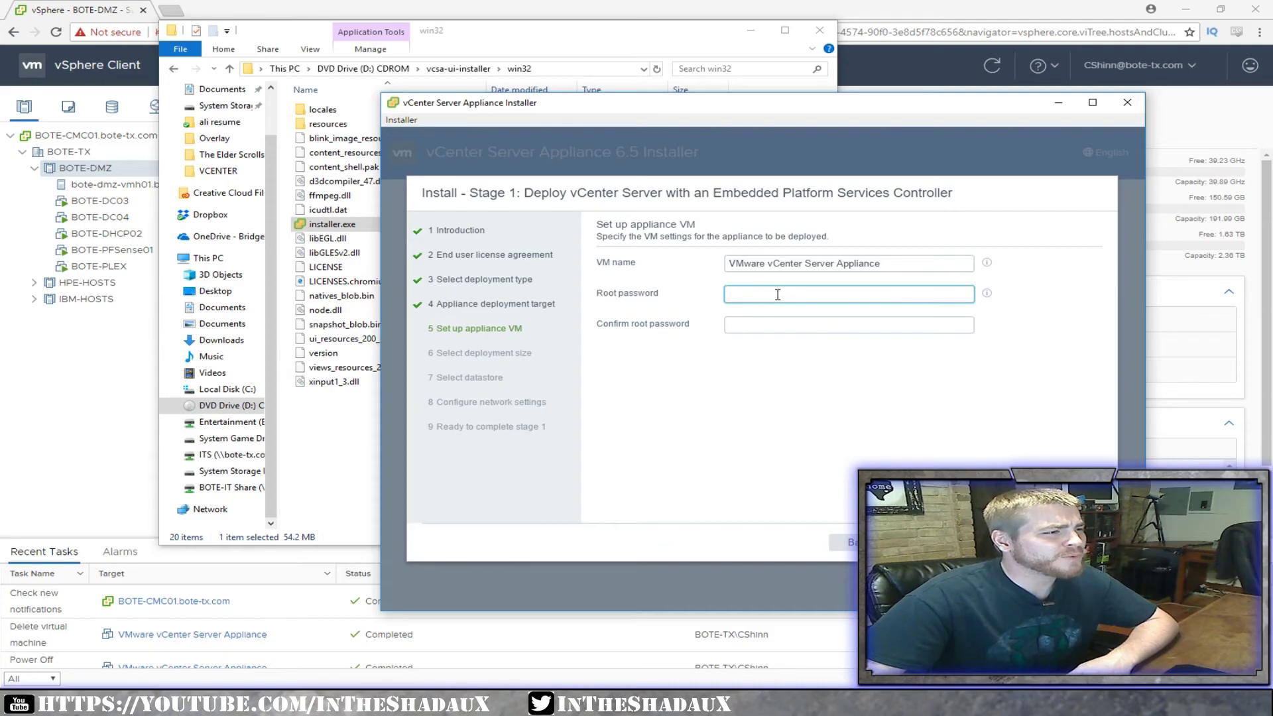
pyautogui.click(920, 264)
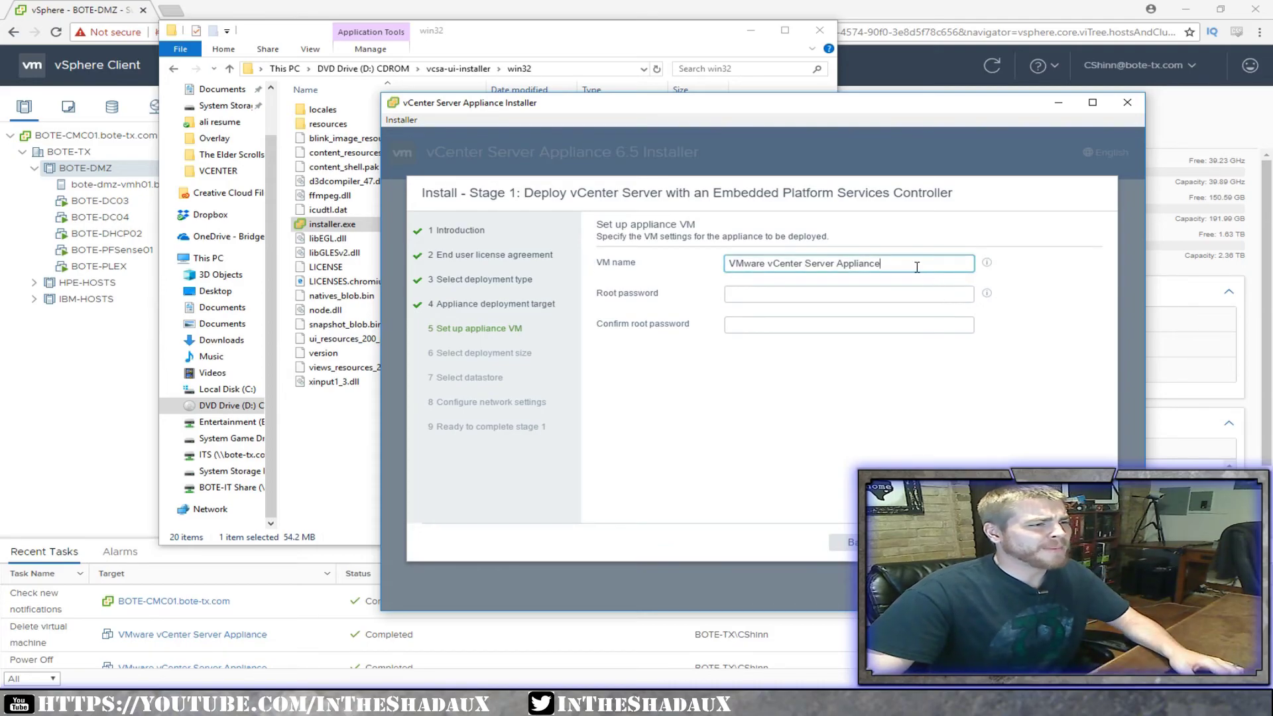
pyautogui.moveTo(917, 267); pyautogui.dragTo(730, 267)
pyautogui.write('BOTE-VCSA')
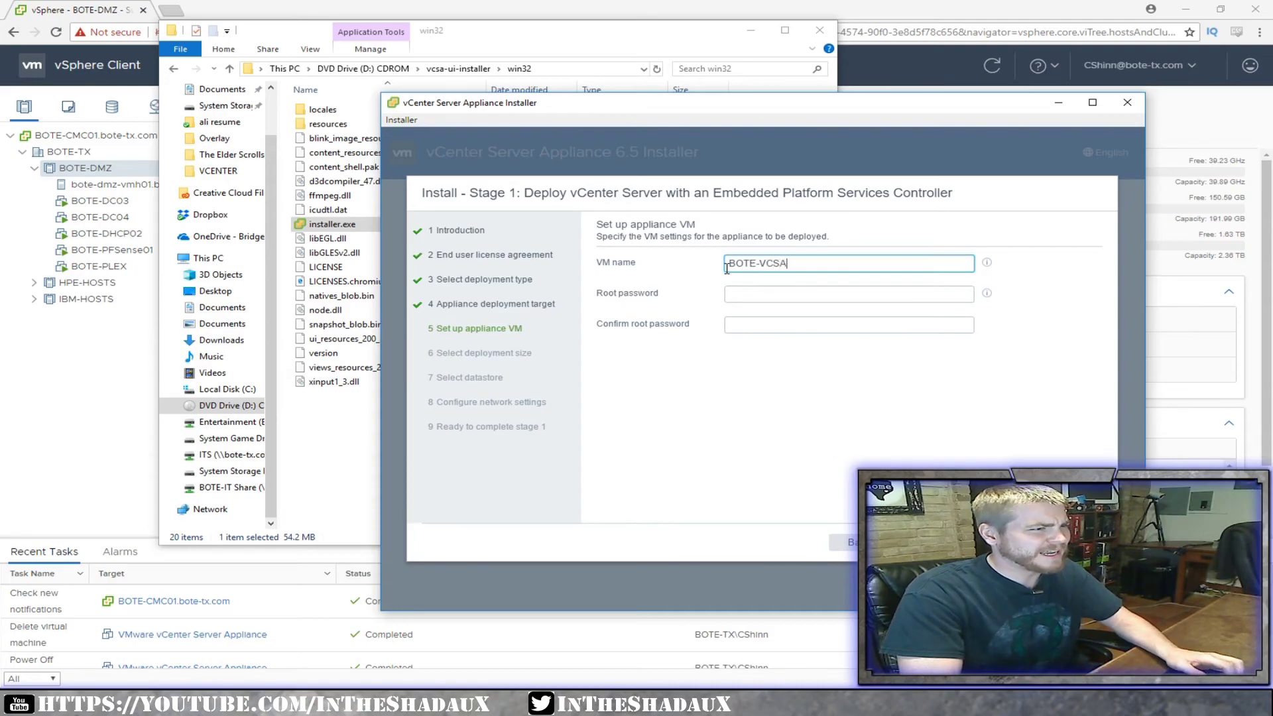
# - Enter and confirm the appliance's root password, and continue to the deployment size settings
pyautogui.press('Tab')
pyautogui.write('••••')
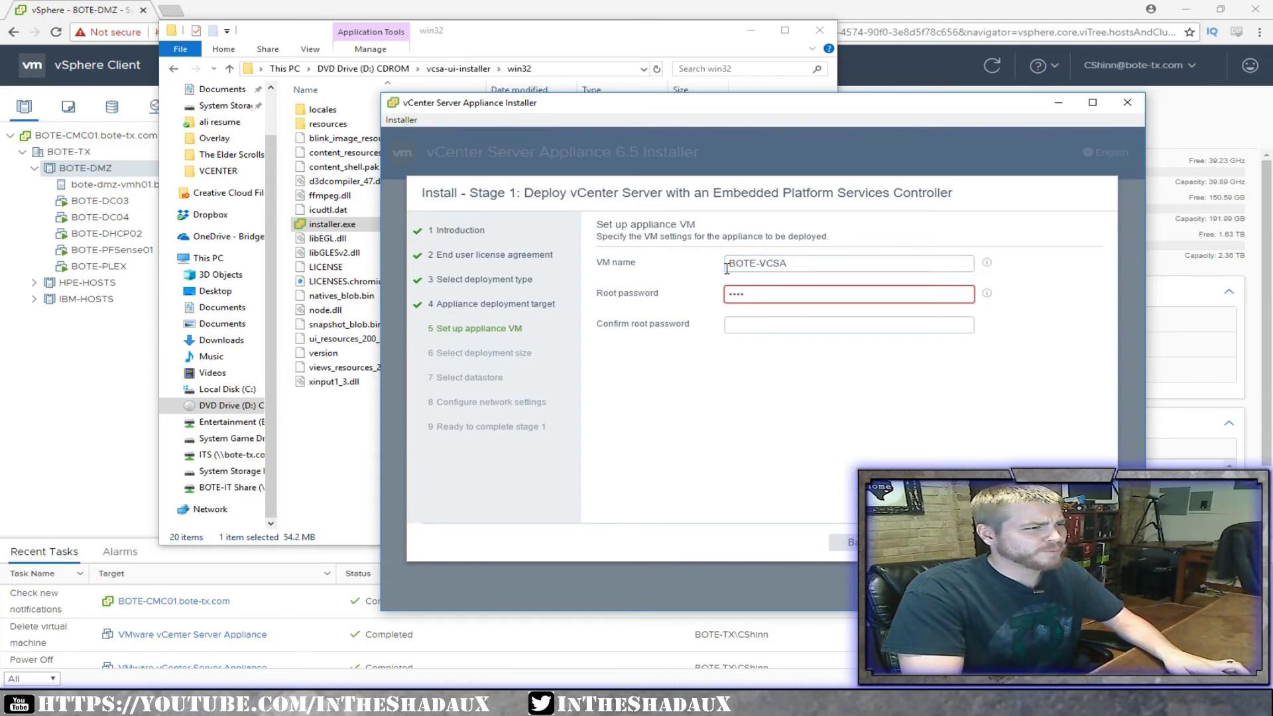
pyautogui.write('•••')
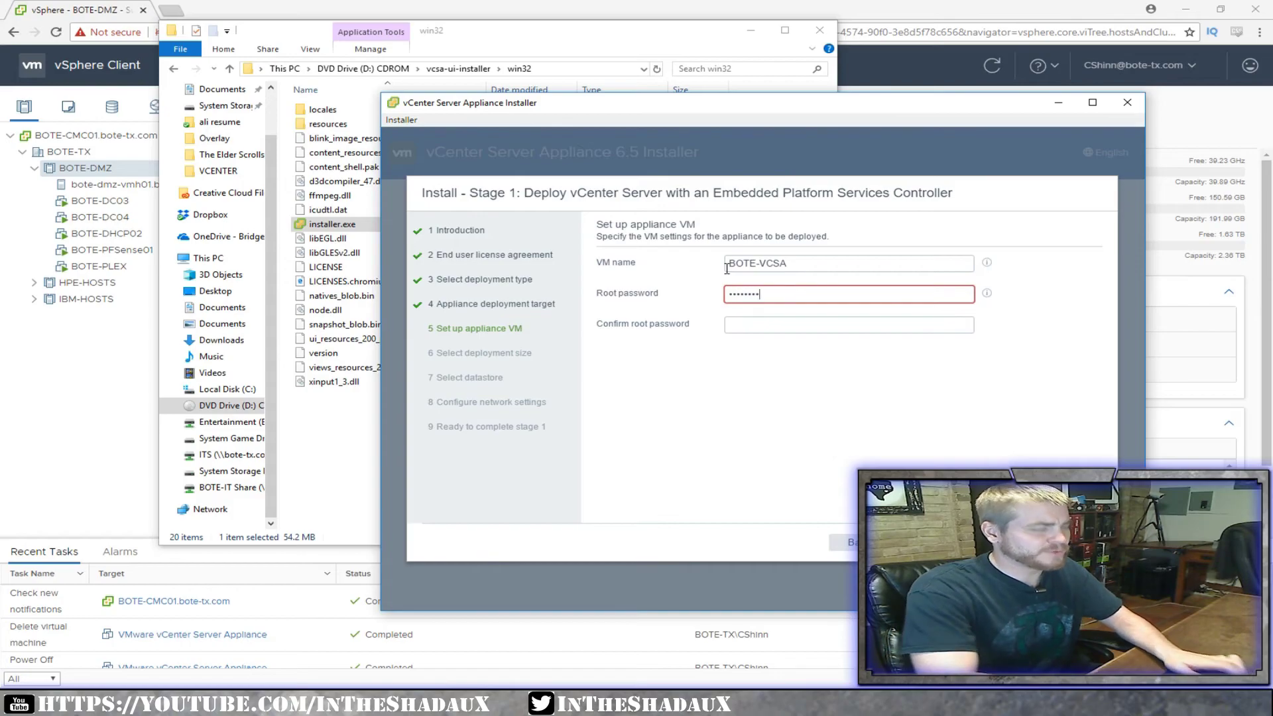
pyautogui.write('•')
pyautogui.press('Tab')
pyautogui.write('•••')
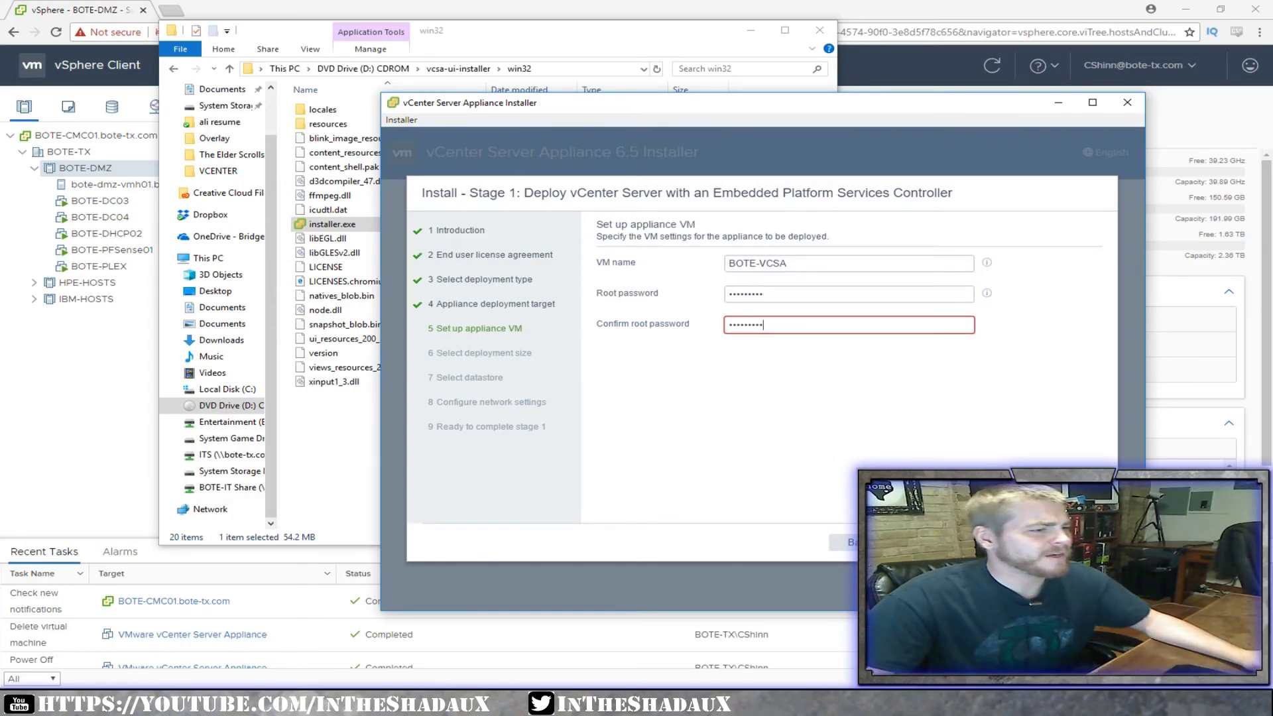
pyautogui.press('Return')
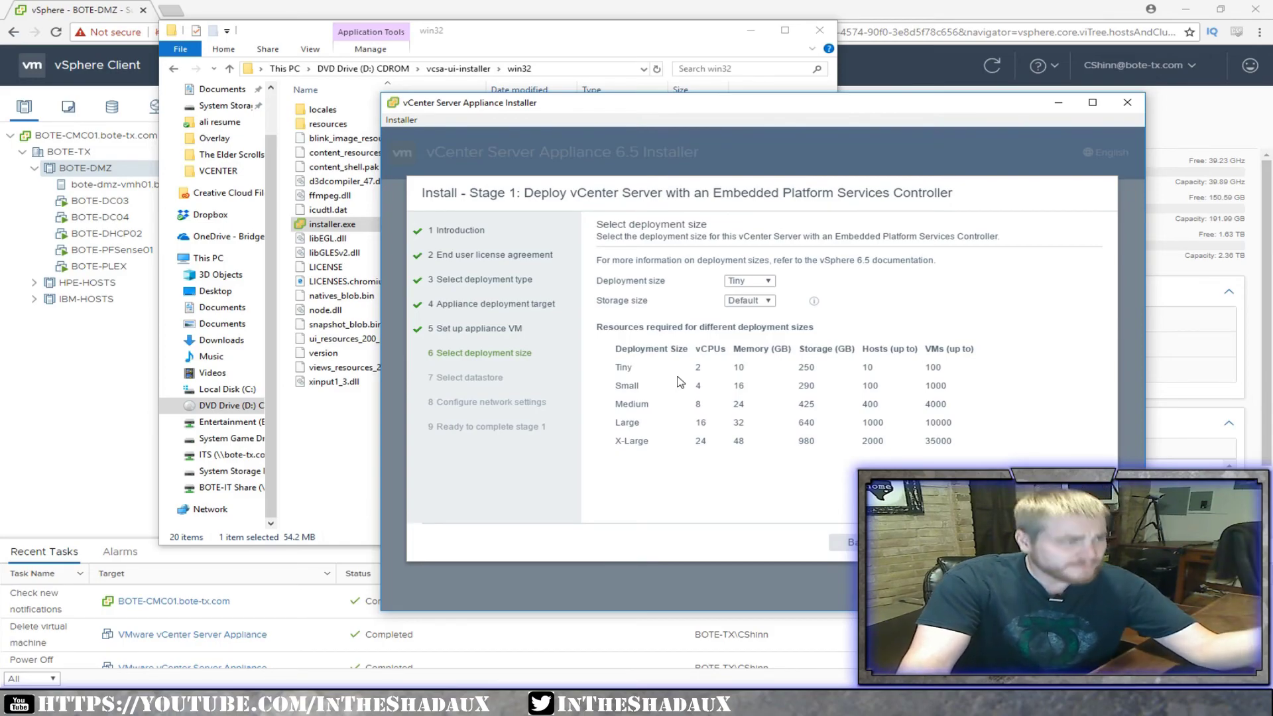
# - Try the X-Large deployment size and set the storage size to X-Large
pyautogui.click(749, 281)
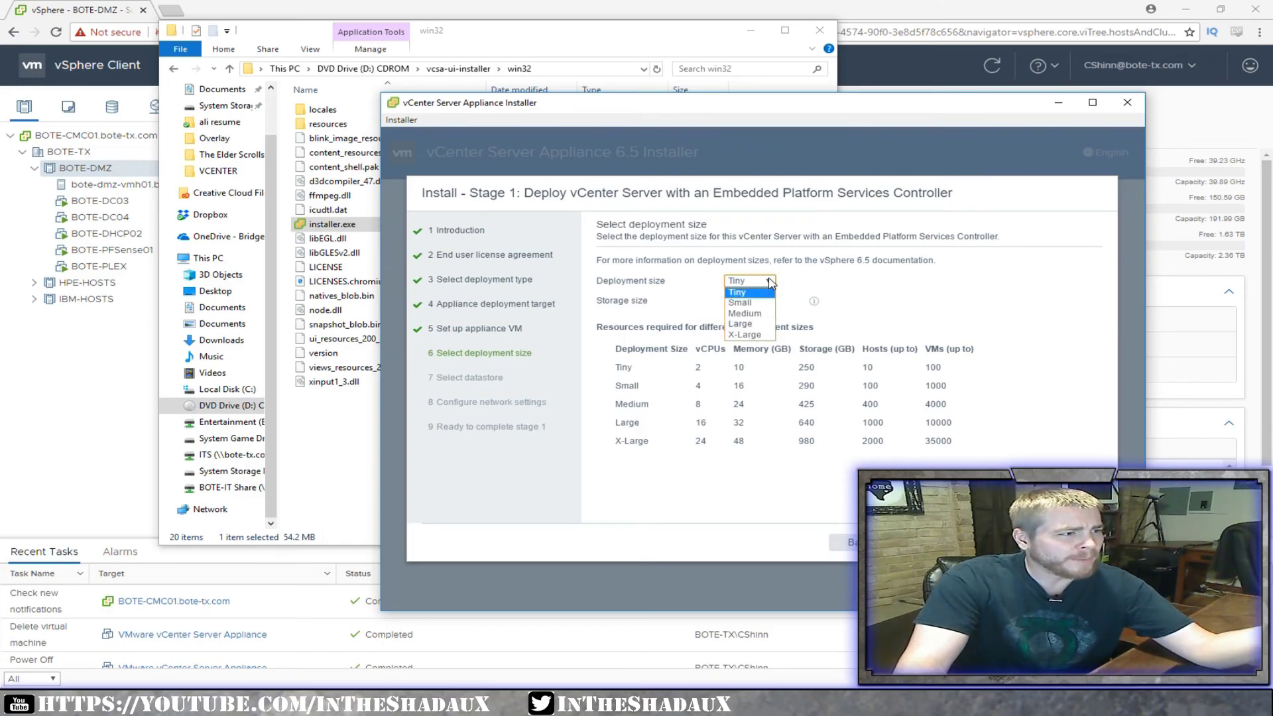
pyautogui.click(756, 333)
pyautogui.click(749, 300)
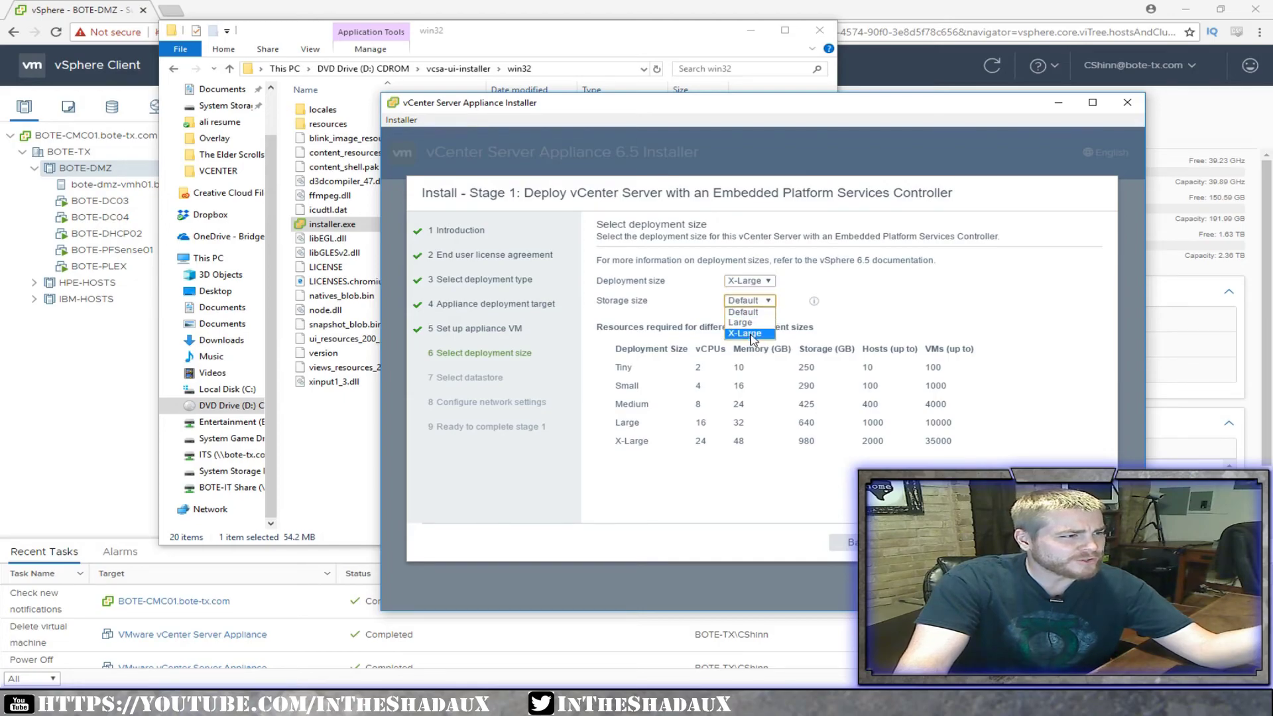
pyautogui.click(756, 333)
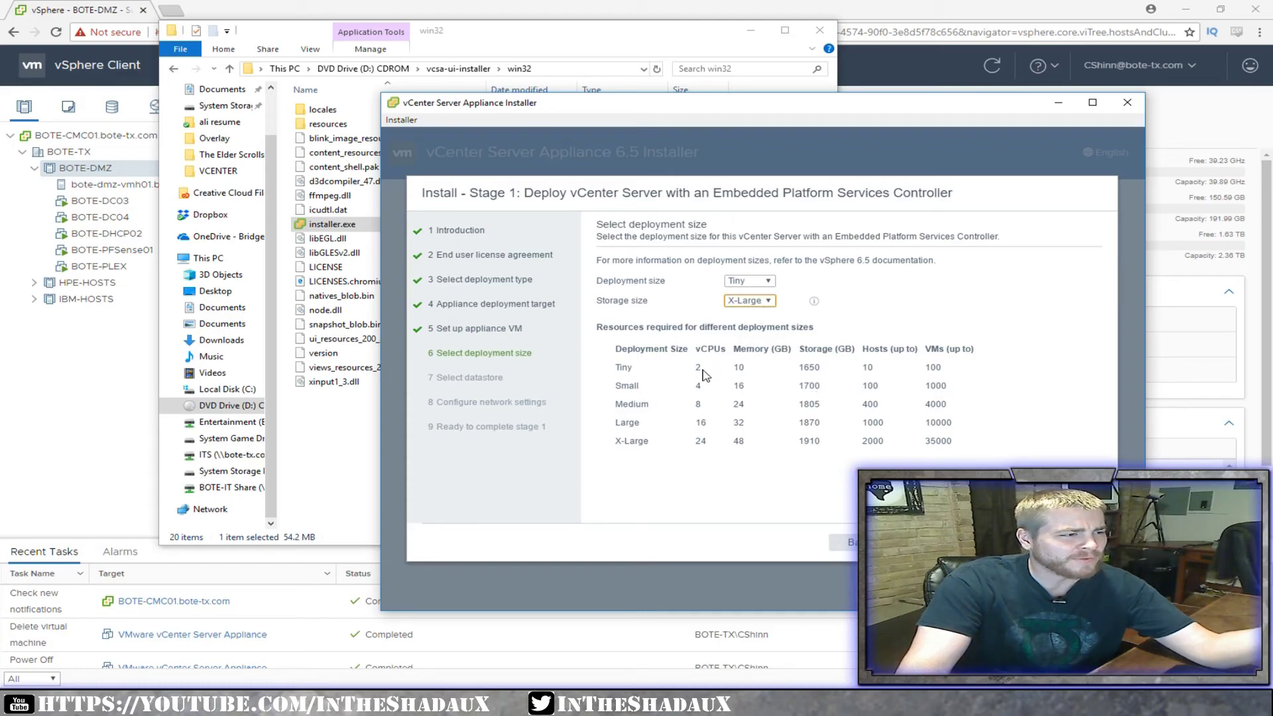
# - Set the deployment size to Tiny with Default storage, and continue with the LOCAL 7K datastore to the network settings
pyautogui.click(748, 281)
pyautogui.click(756, 303)
pyautogui.click(748, 281)
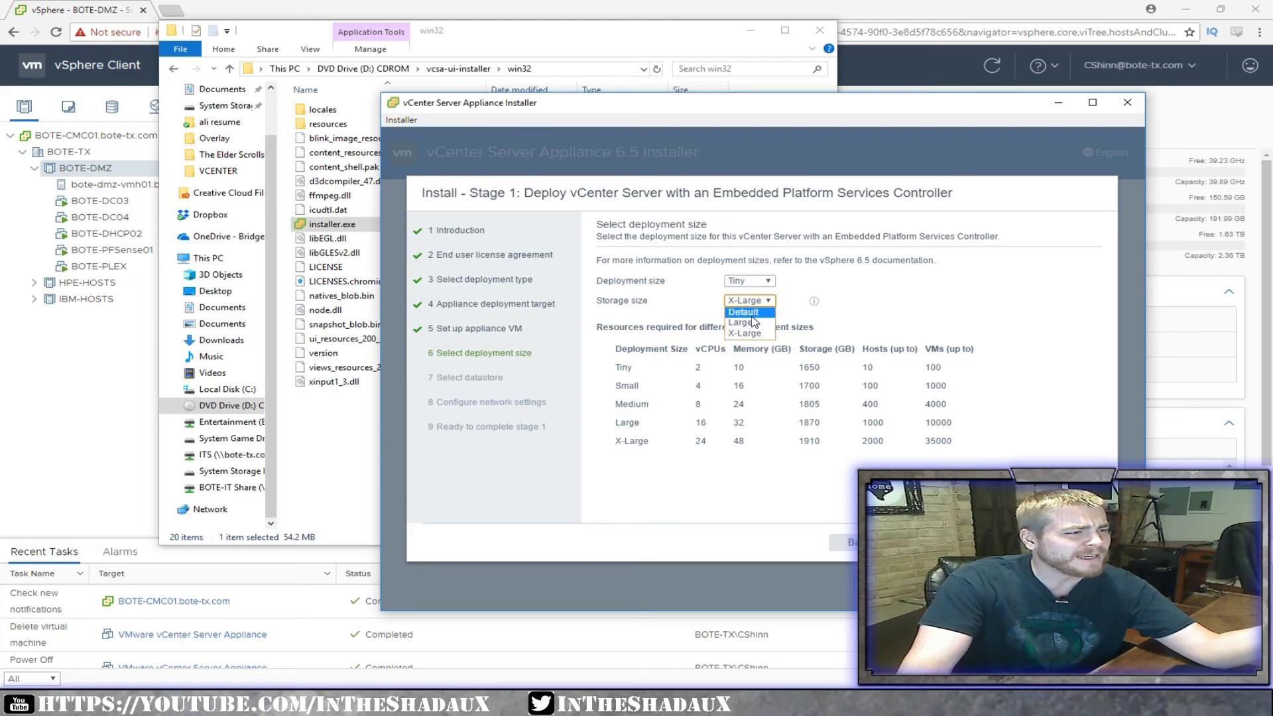
pyautogui.click(744, 334)
pyautogui.click(749, 281)
pyautogui.click(757, 292)
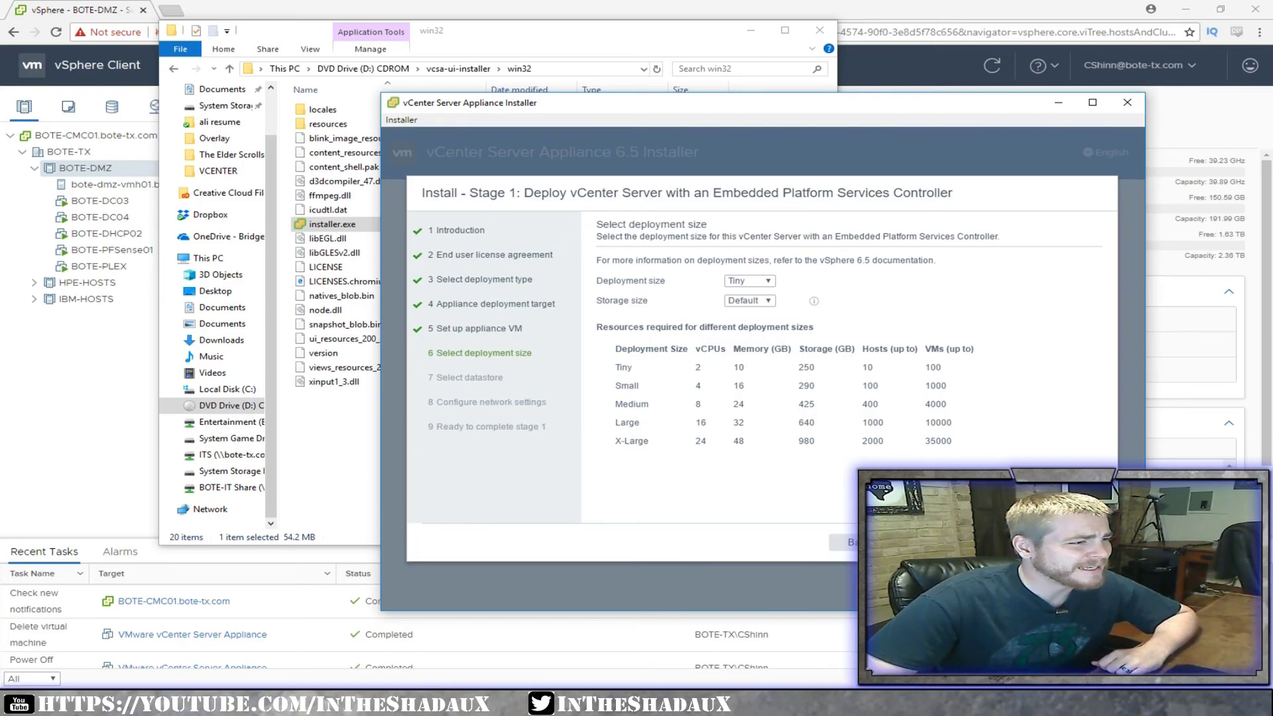
pyautogui.click(1068, 542)
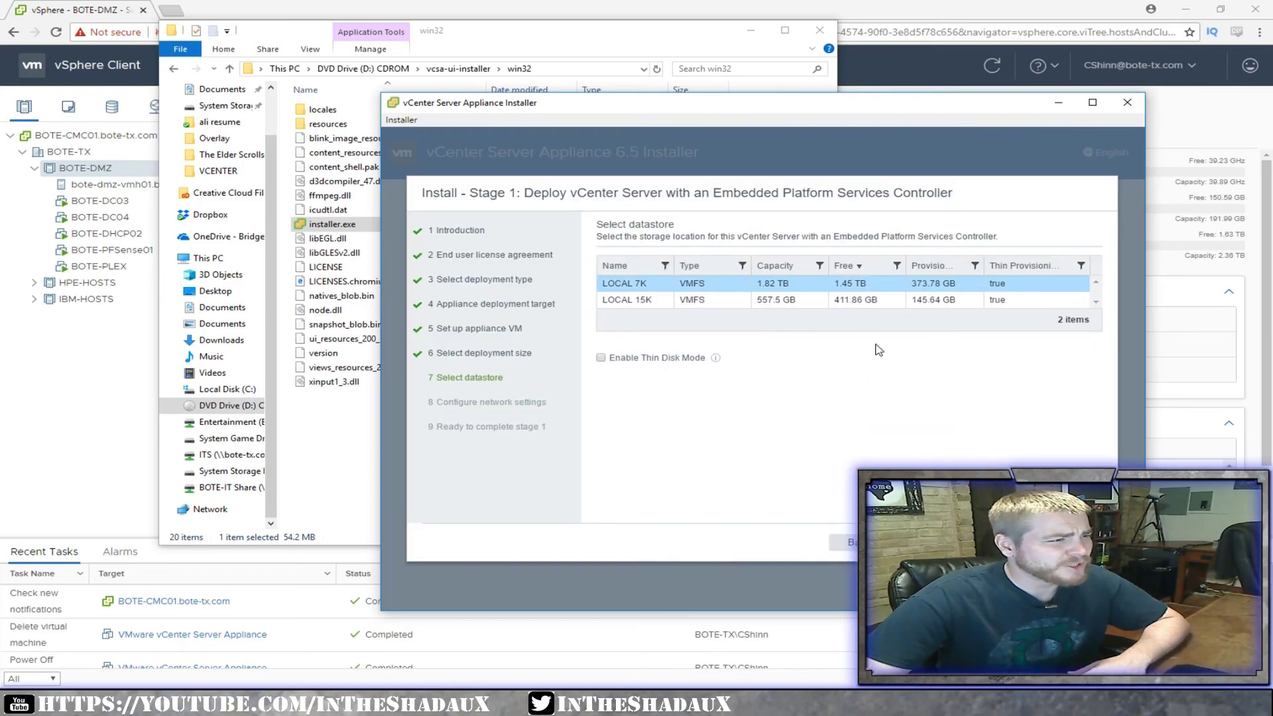
pyautogui.click(1068, 542)
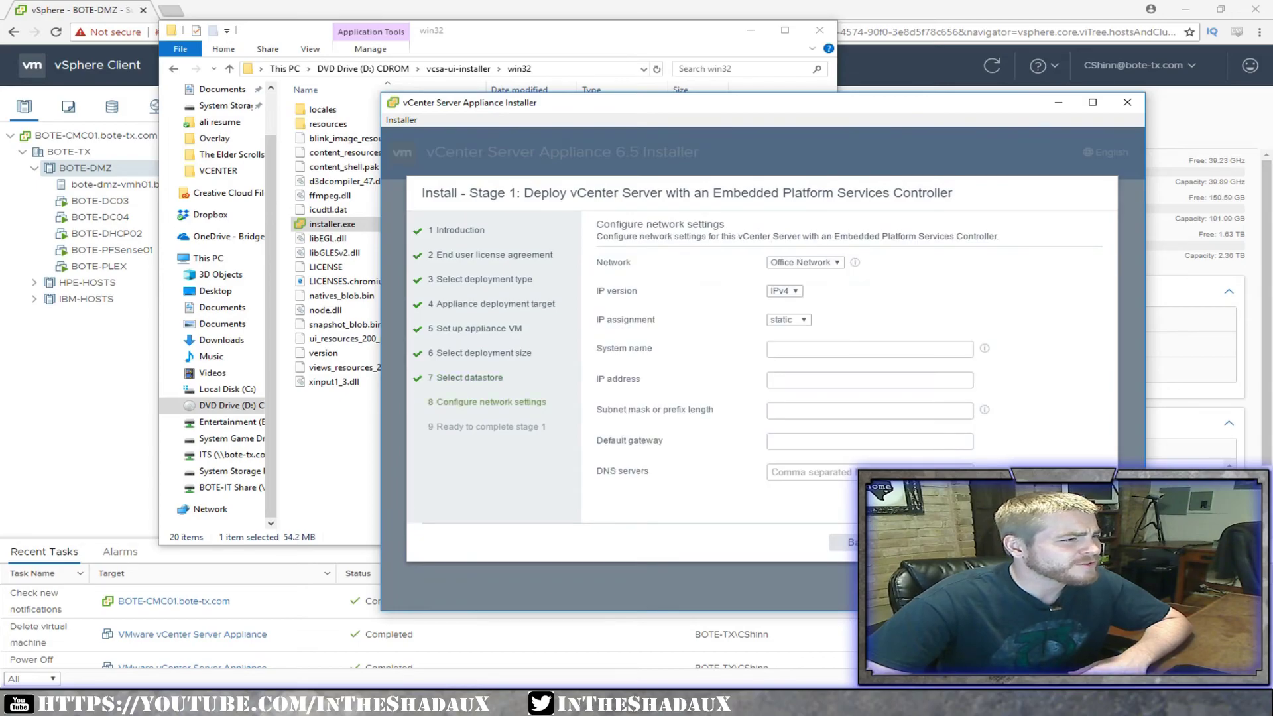
# - Enter the system name BOTE-VCSA and the static IP address 10.0.23.212 for the appliance
pyautogui.click(796, 351)
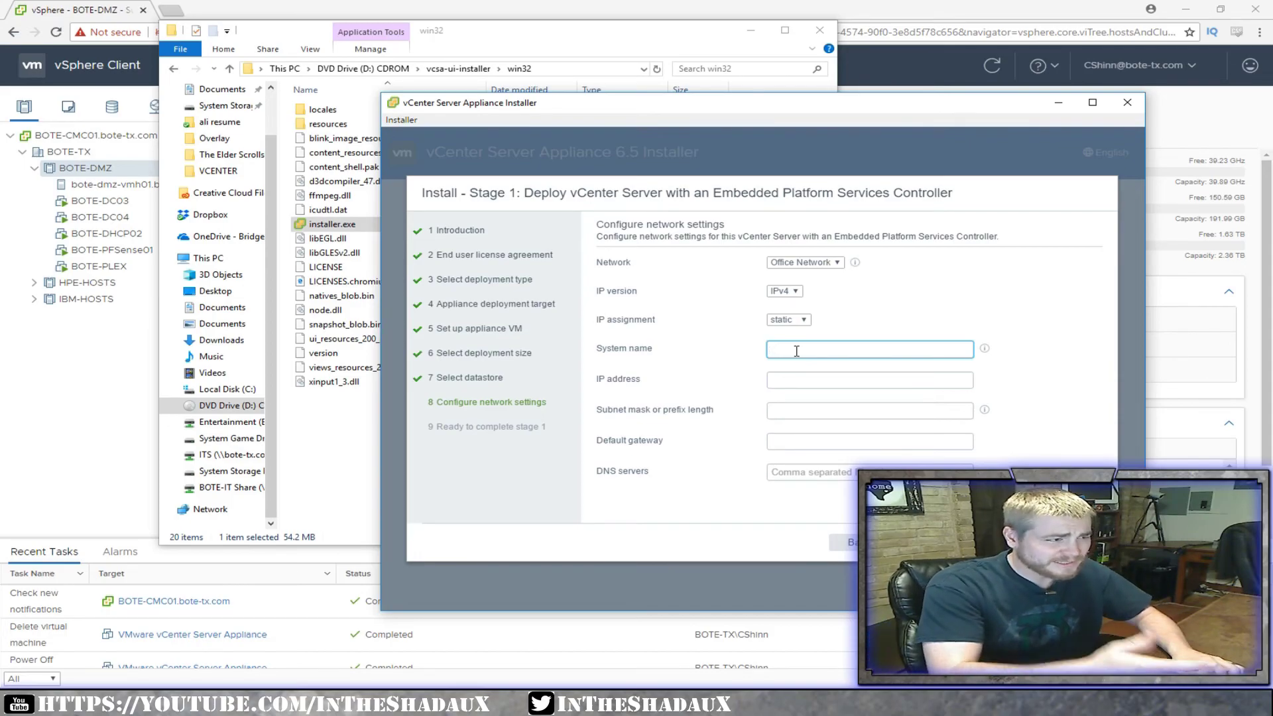
pyautogui.write('BOTE')
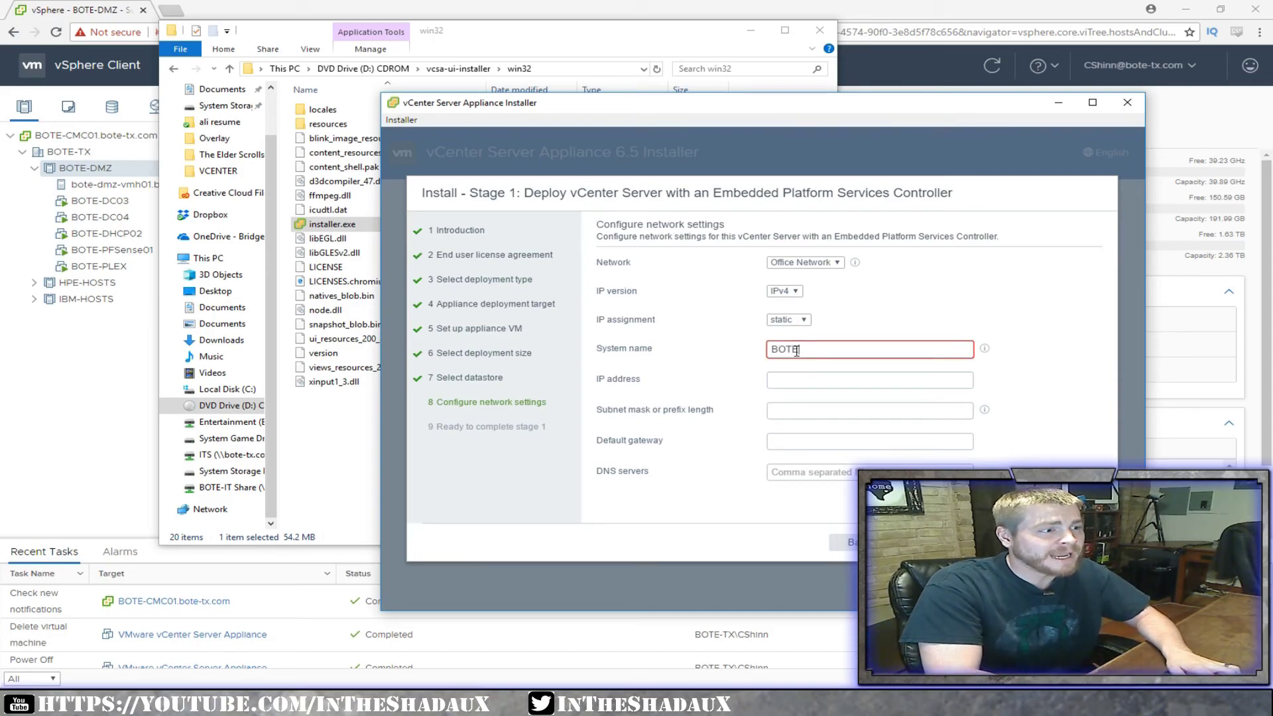
pyautogui.write('-VCSA')
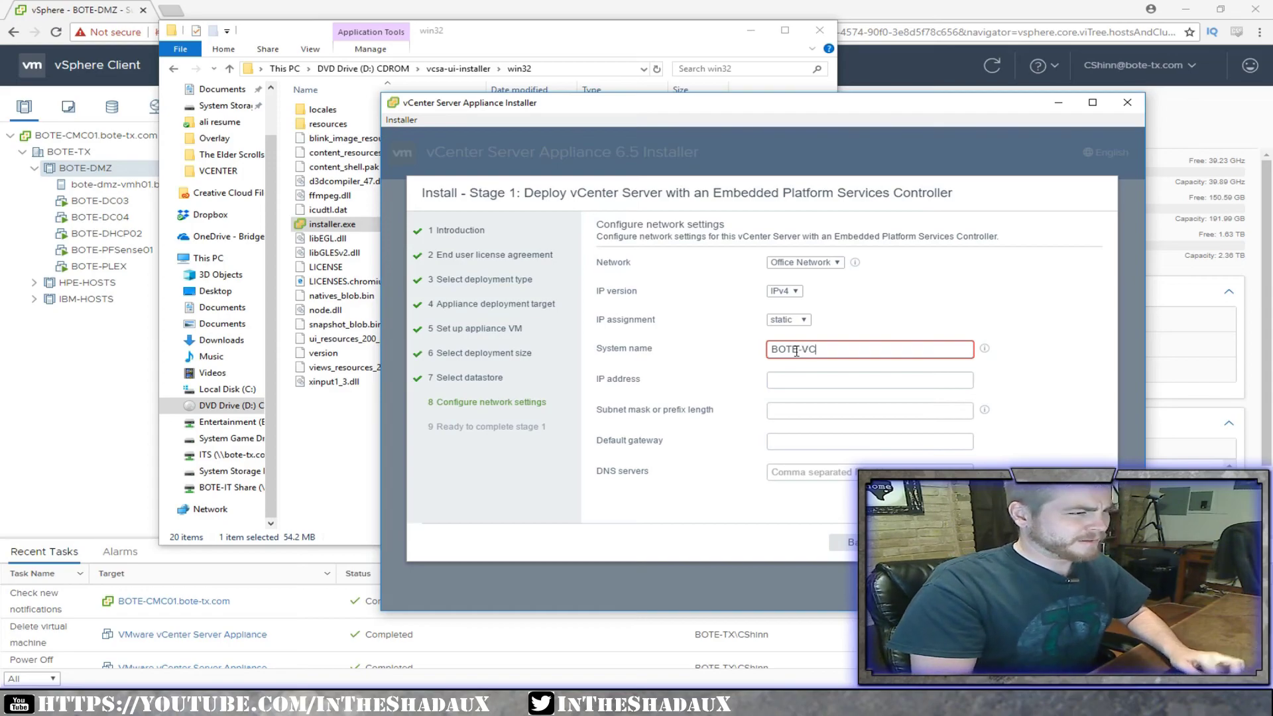
pyautogui.click(870, 385)
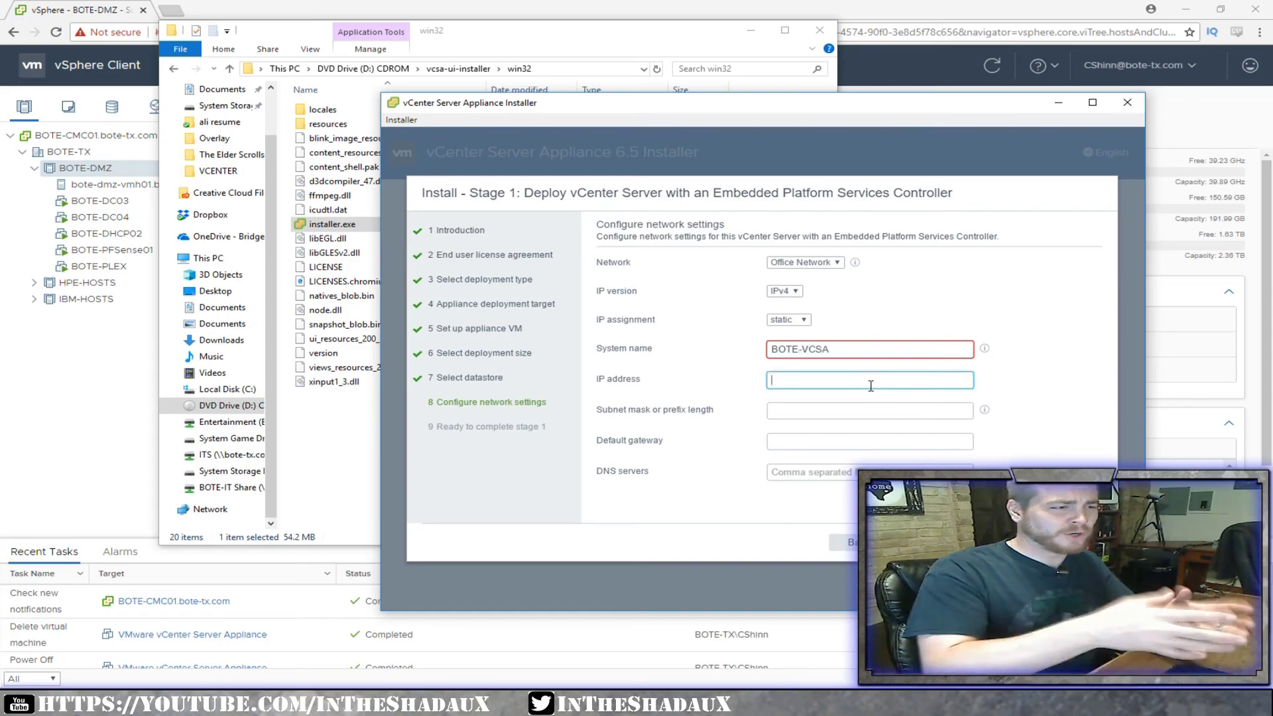
pyautogui.write('10')
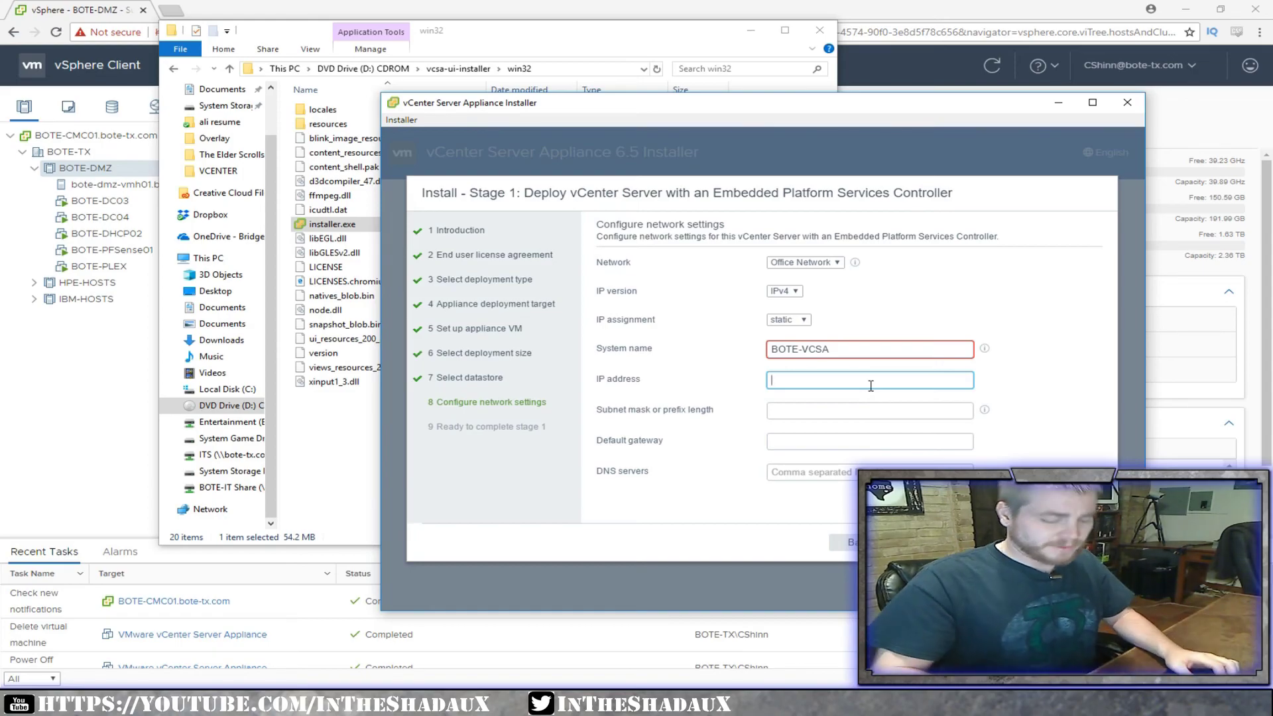
pyautogui.write('.0.23.')
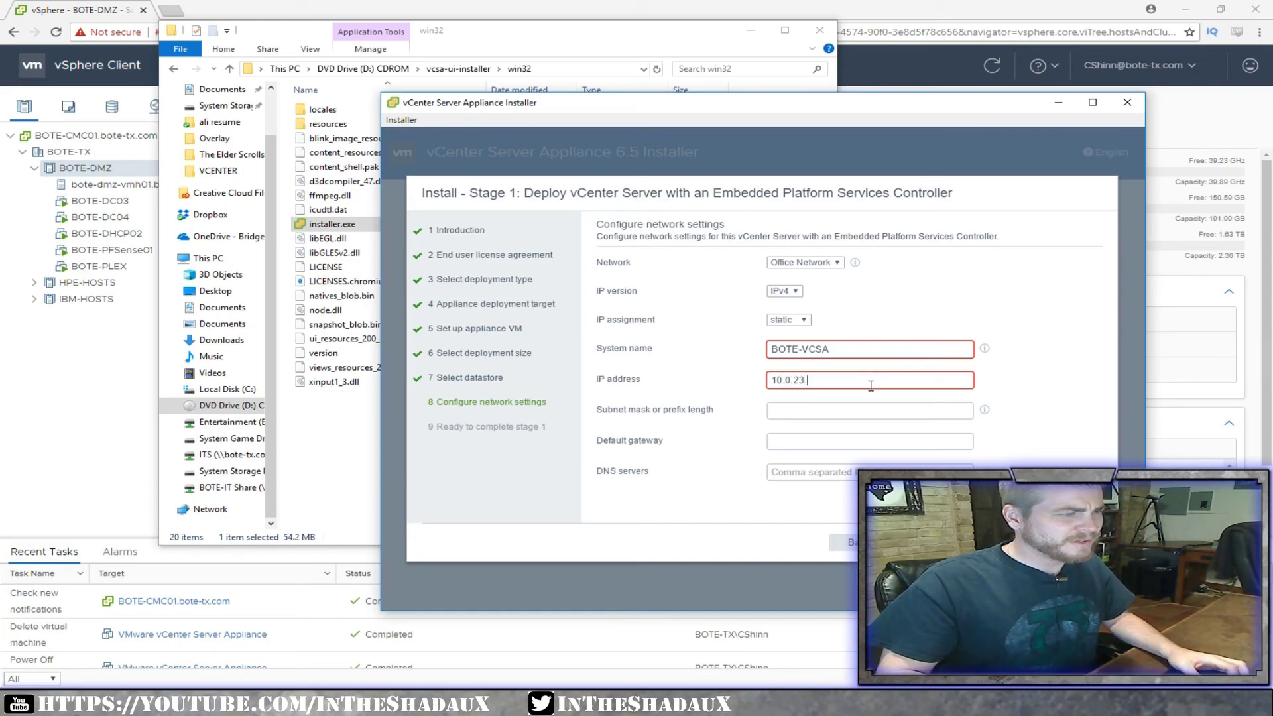
pyautogui.write('212')
# - Set the subnet mask to 255.255.255.0 and the default gateway to 10.0.23.1
pyautogui.press('Tab')
pyautogui.write('255')
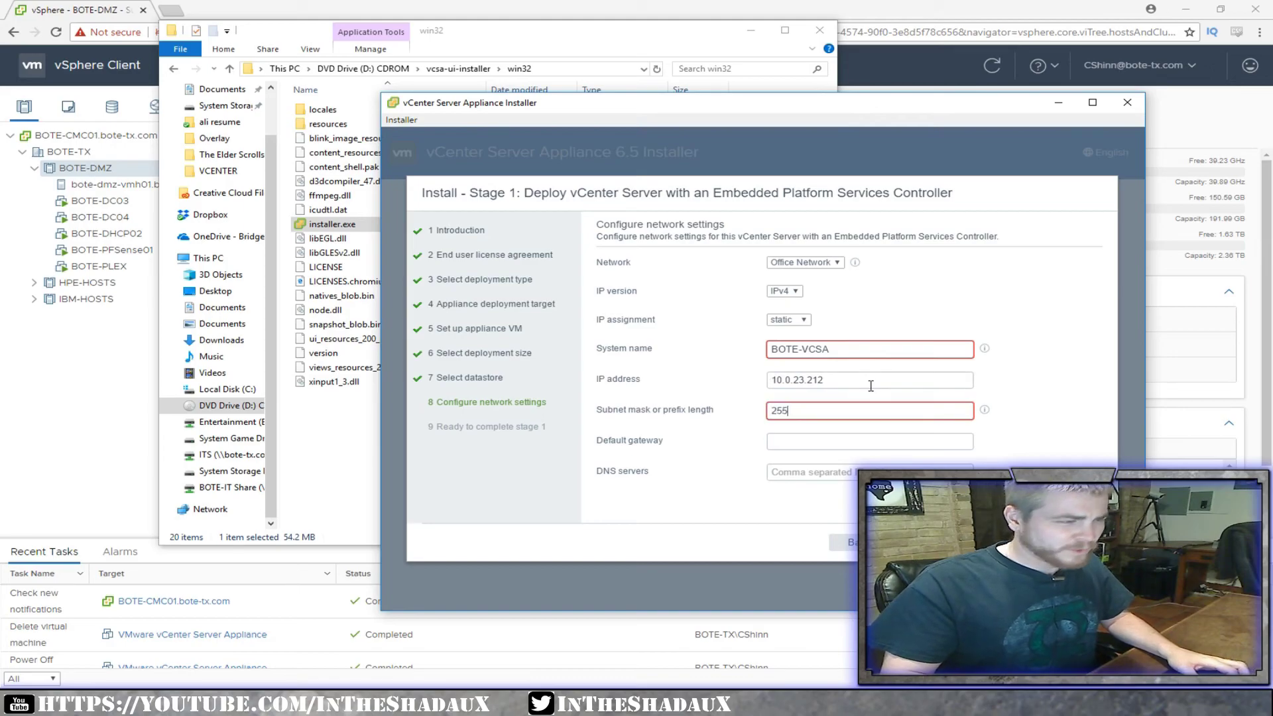
pyautogui.write('.255.255.0')
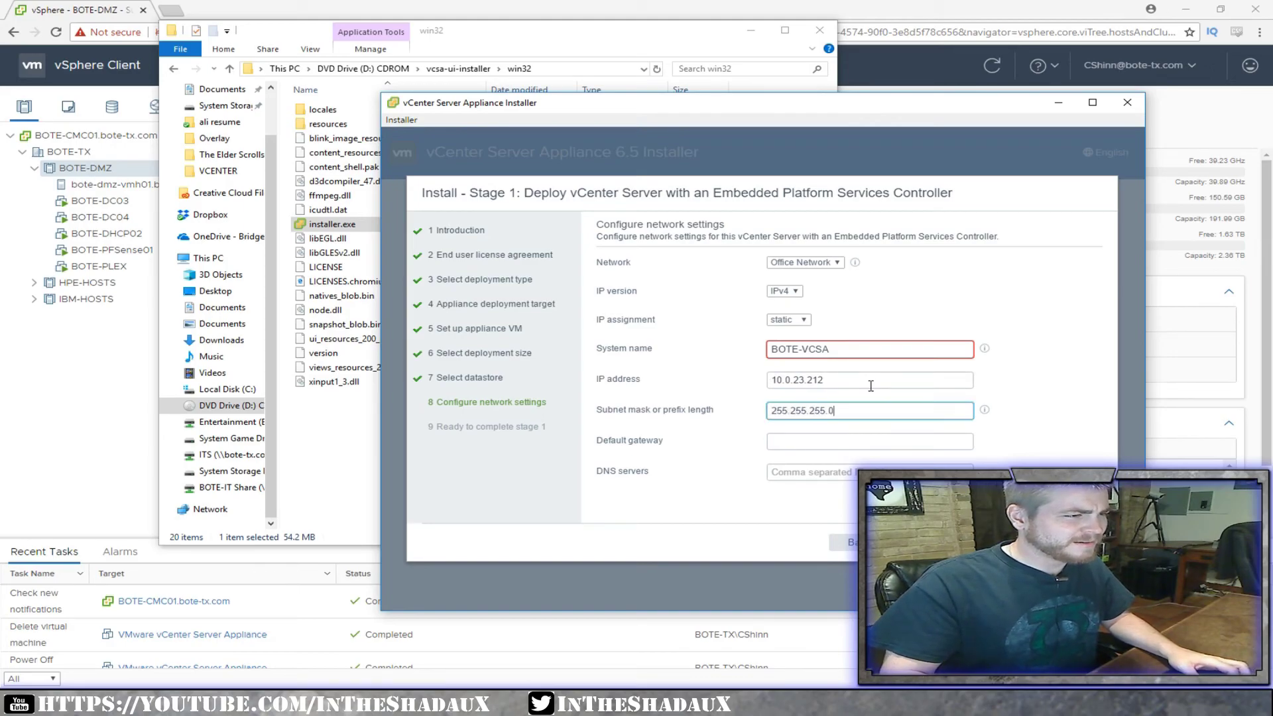
pyautogui.press('Tab')
pyautogui.write('10.0.23.')
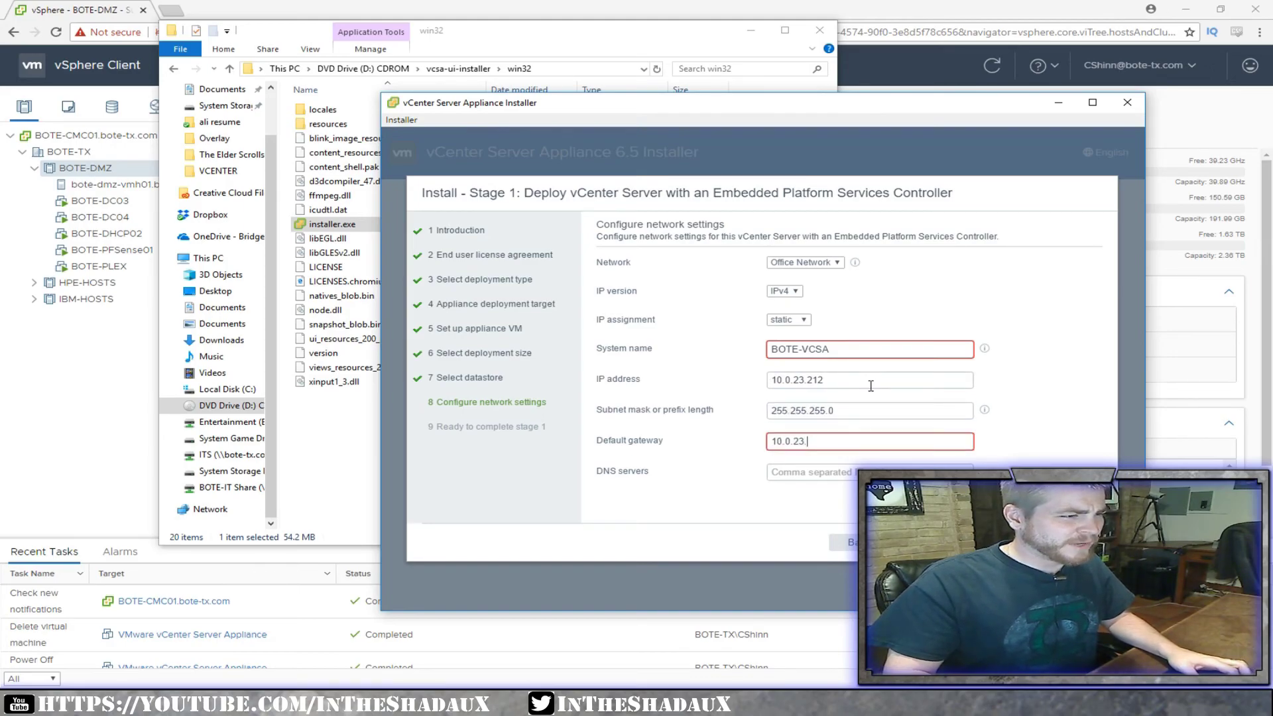
pyautogui.write('1')
# - Enter 10.0.23.20 and 10.0.23.21 as the DNS servers
pyautogui.press('Tab')
pyautogui.write('10.0')
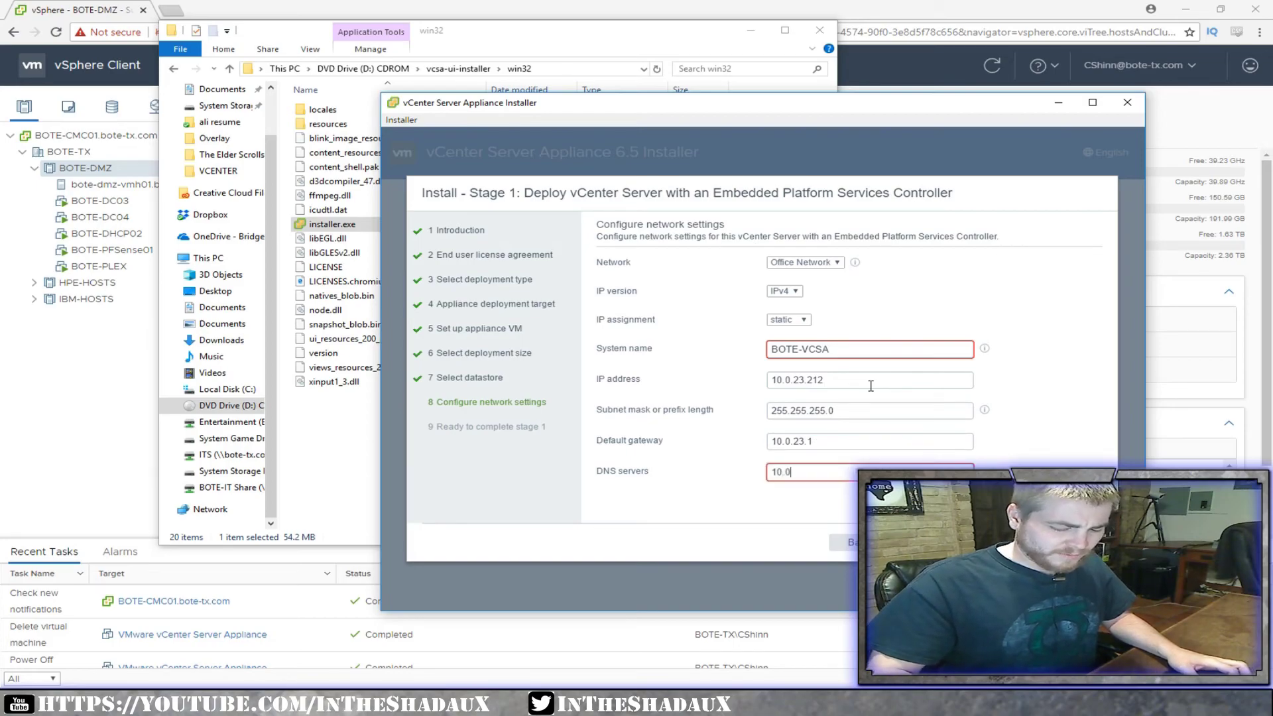
pyautogui.write('.23.20')
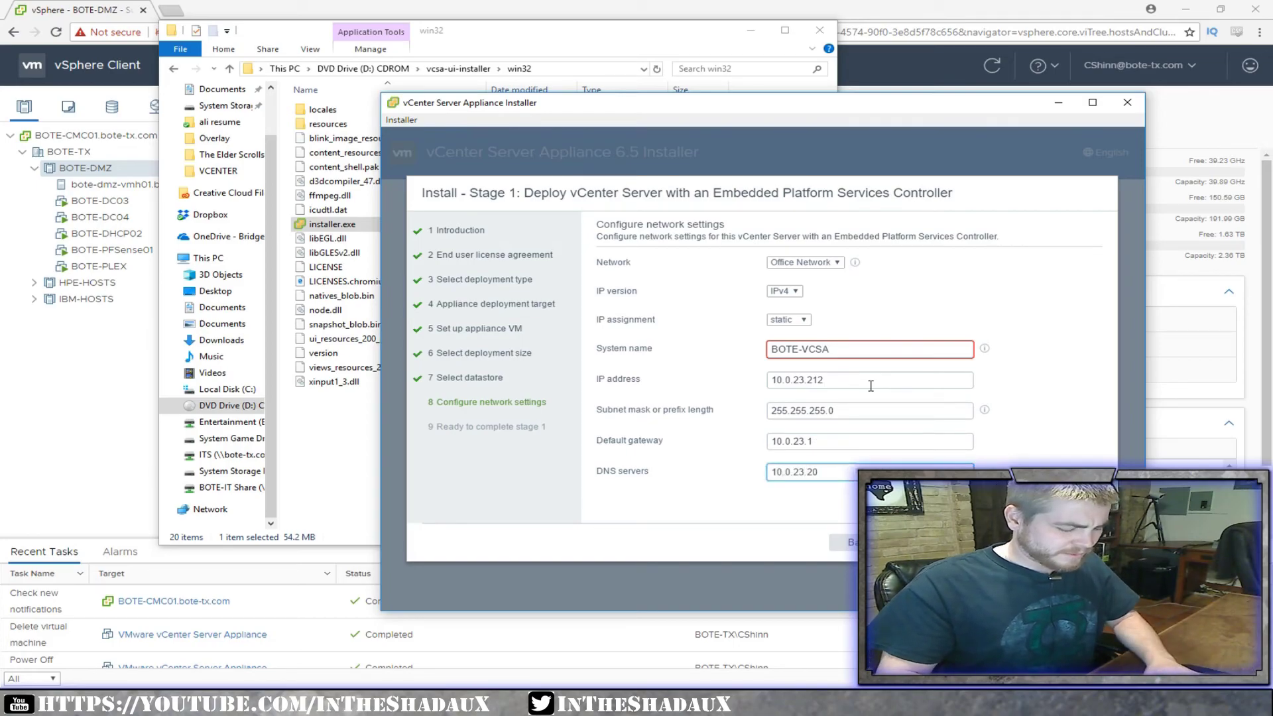
pyautogui.write(',10.0.23')
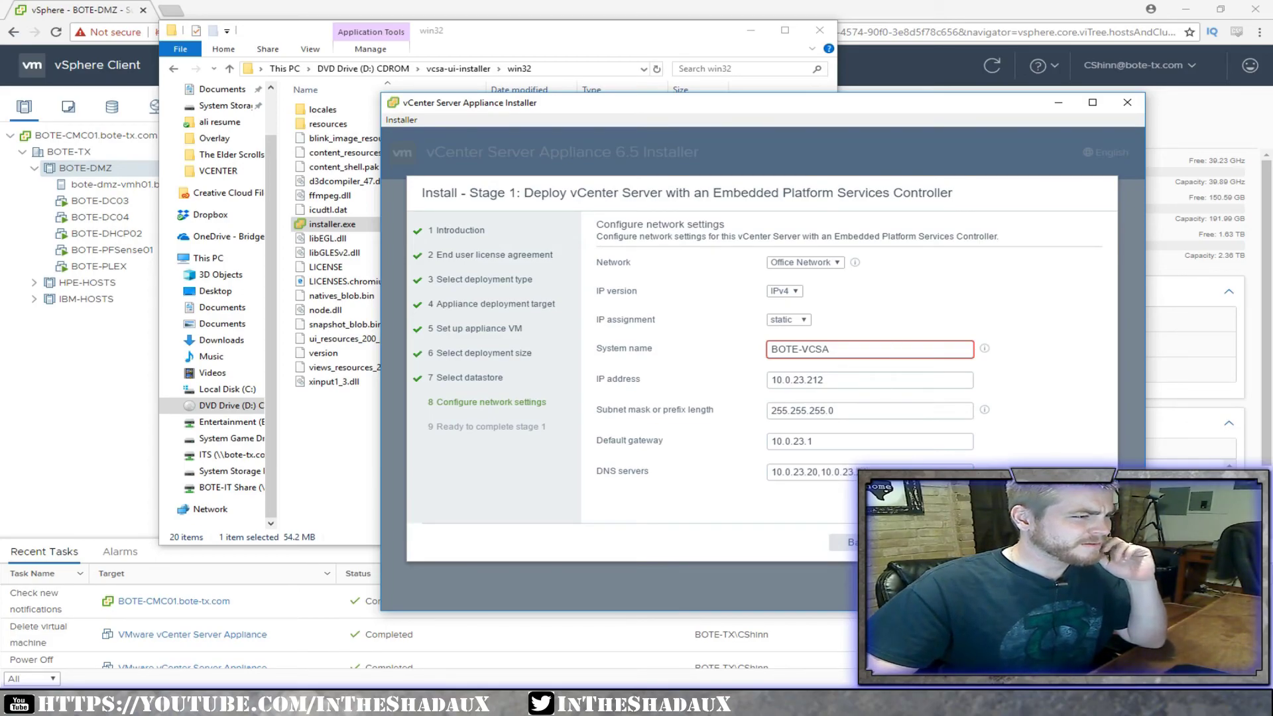
# - Check the help for the system name, and extend the name to the full domain name BOTE-VCSA.BOTE-TX.COM
pyautogui.click(986, 349)
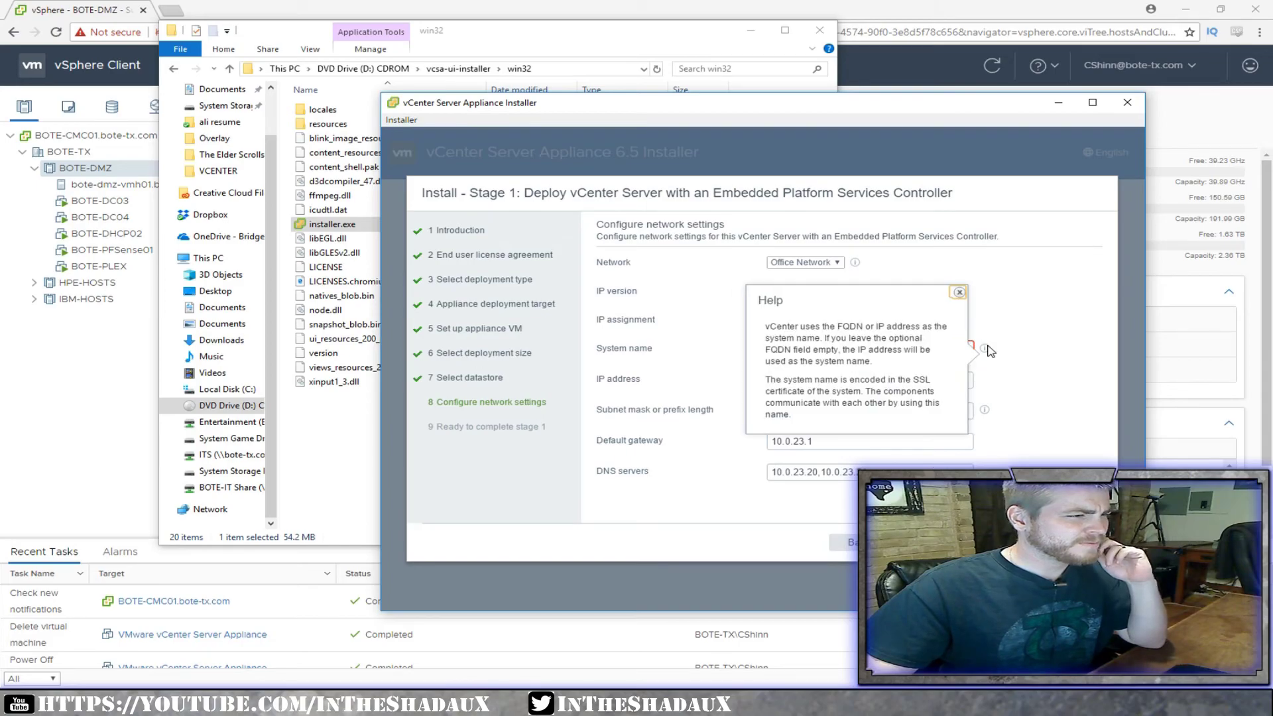
pyautogui.click(988, 350)
pyautogui.doubleClick(916, 357)
pyautogui.click(916, 356)
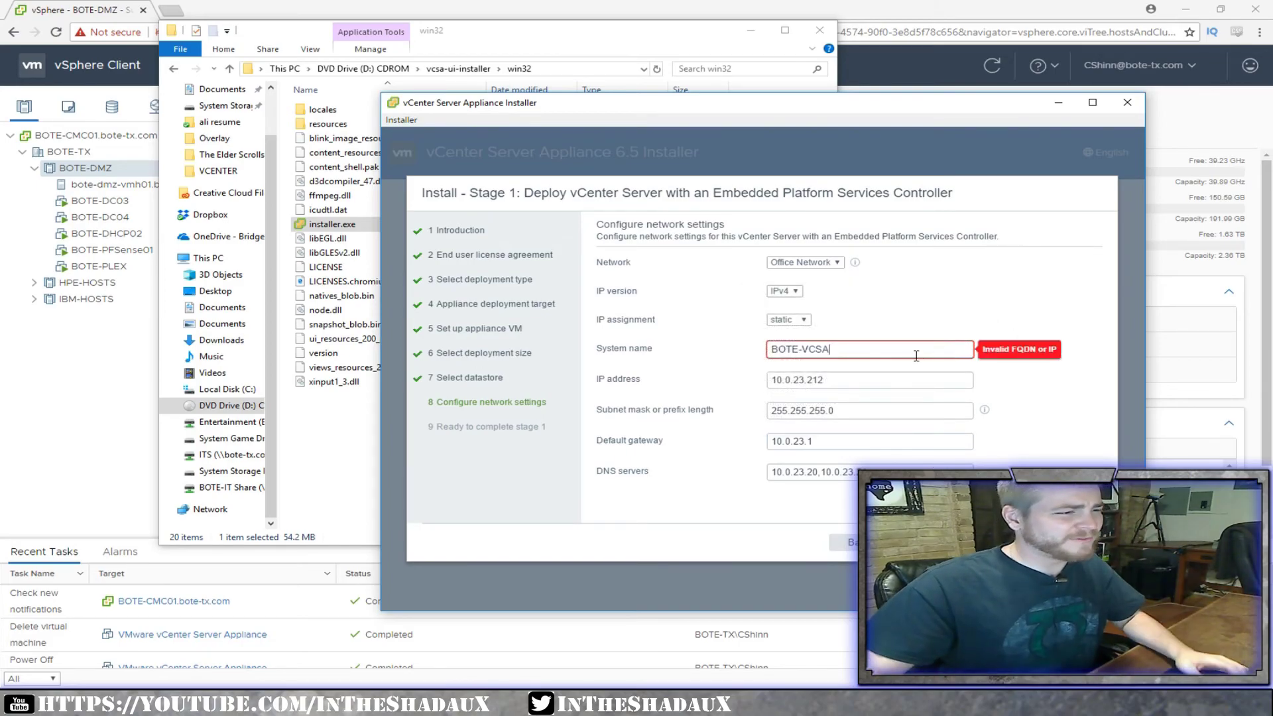
pyautogui.write('.BOTE-')
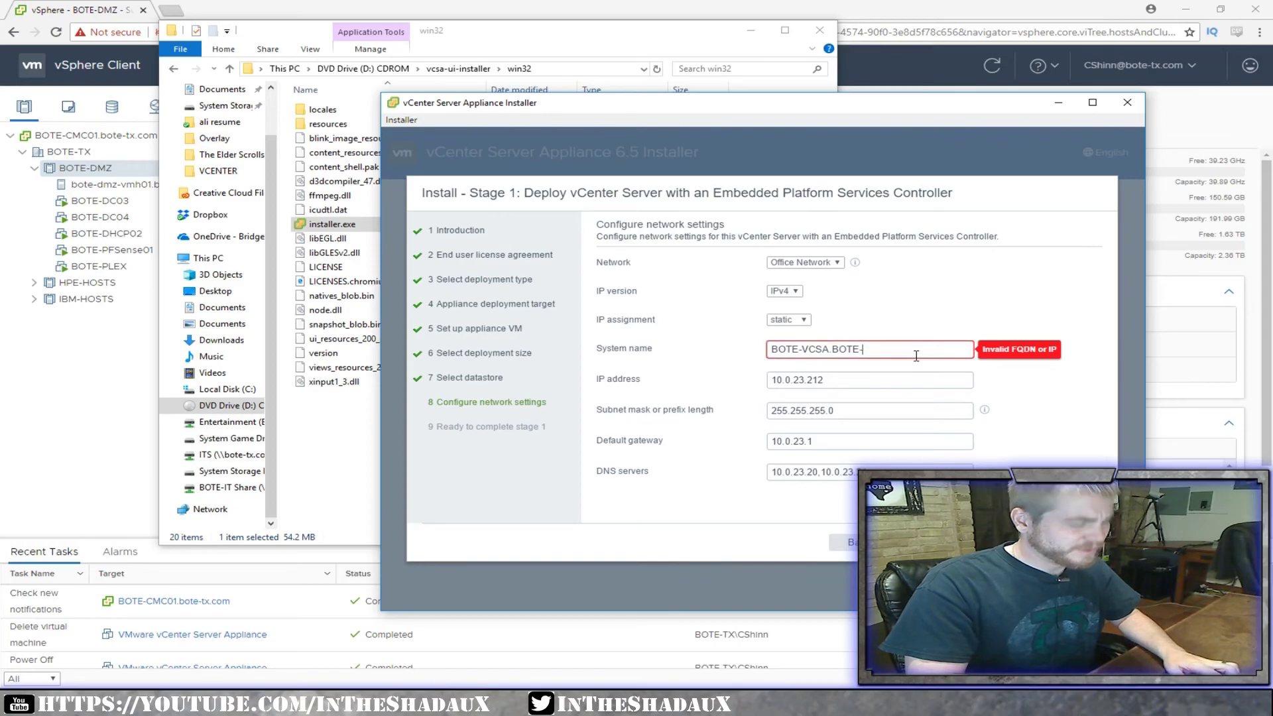
pyautogui.write('TX.COM')
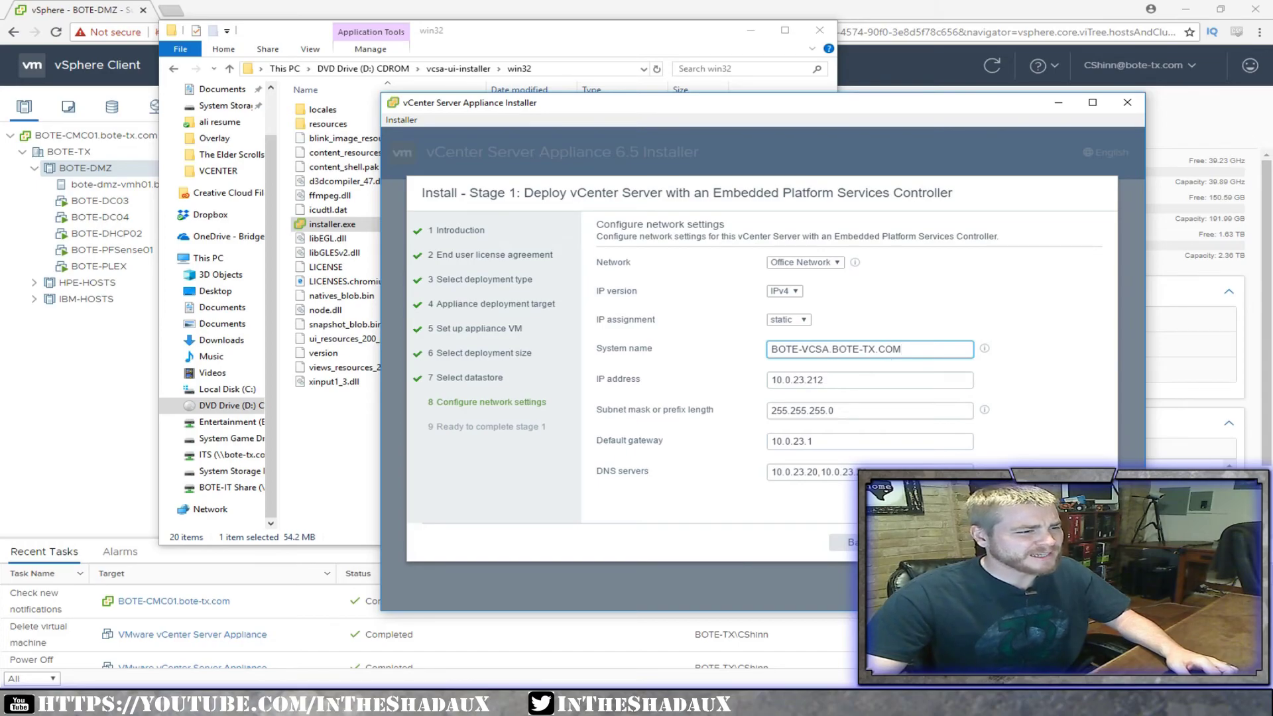
# - Continue to the settings summary and start the stage 1 deployment of the appliance
pyautogui.click(922, 542)
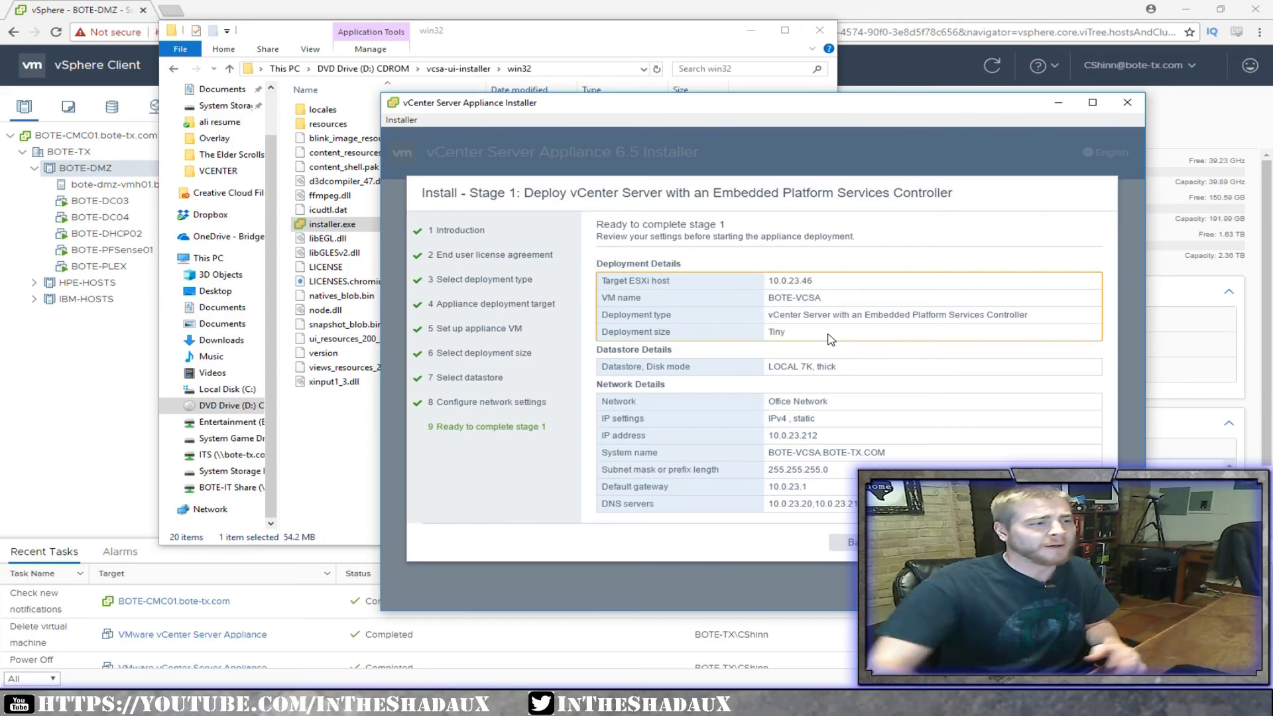
pyautogui.click(918, 543)
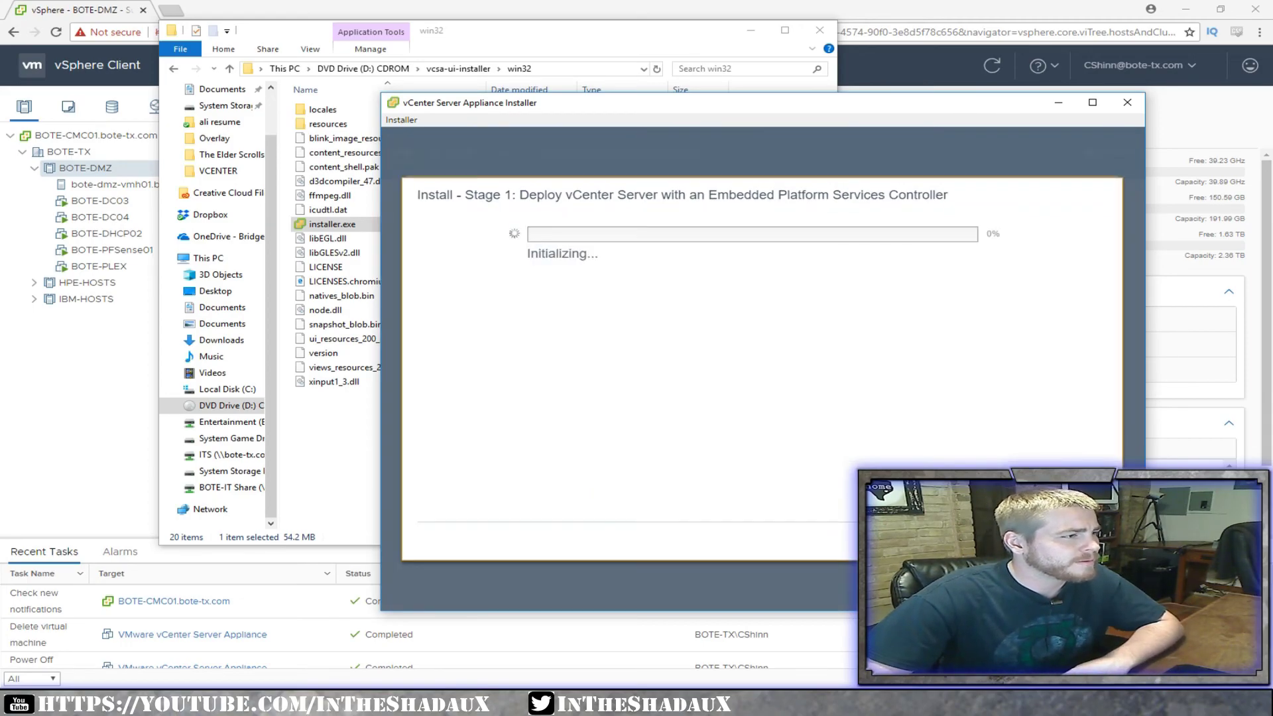
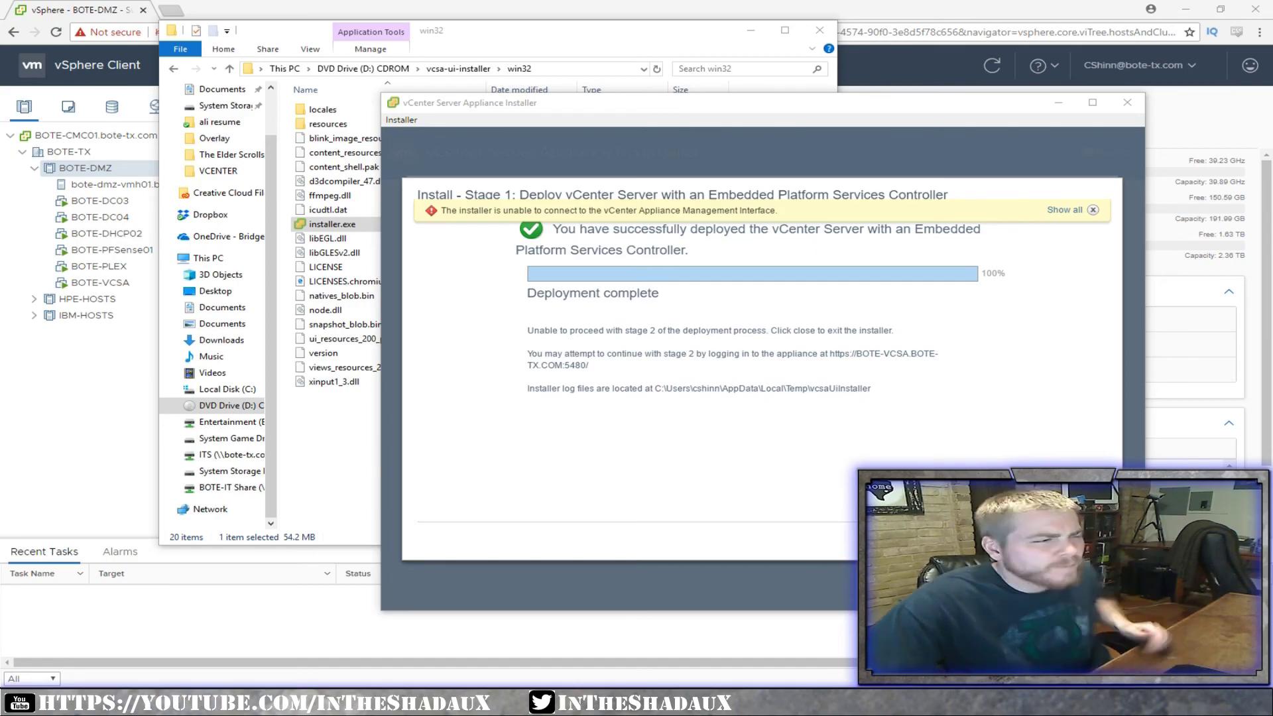
# - Dismiss the installer's error notification, and close the installer and the win32 folder window
pyautogui.click(719, 230)
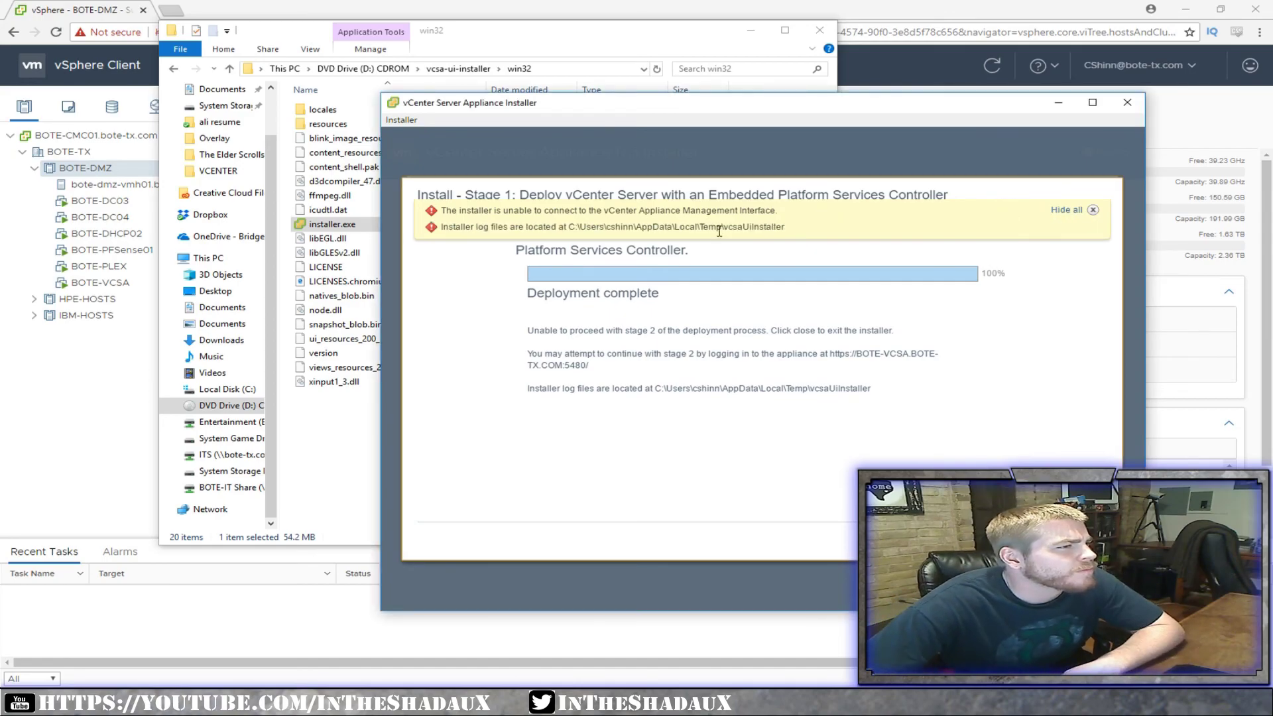
pyautogui.click(1093, 210)
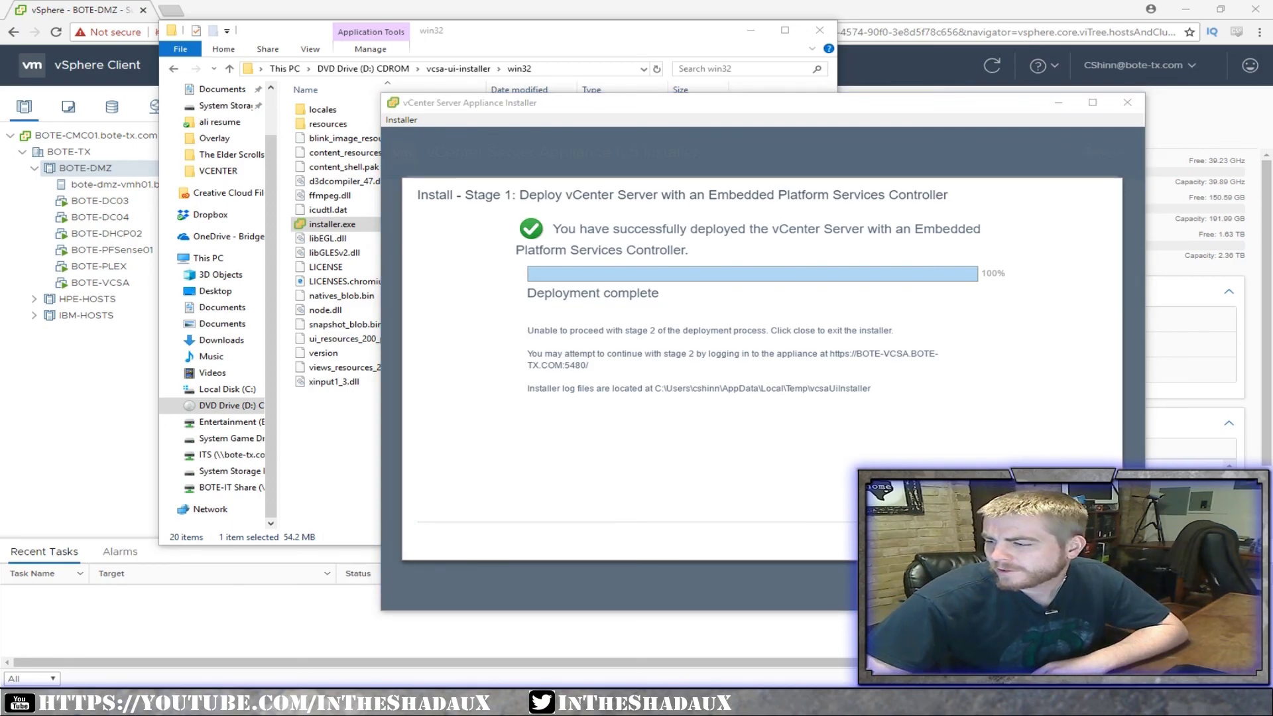
pyautogui.click(762, 213)
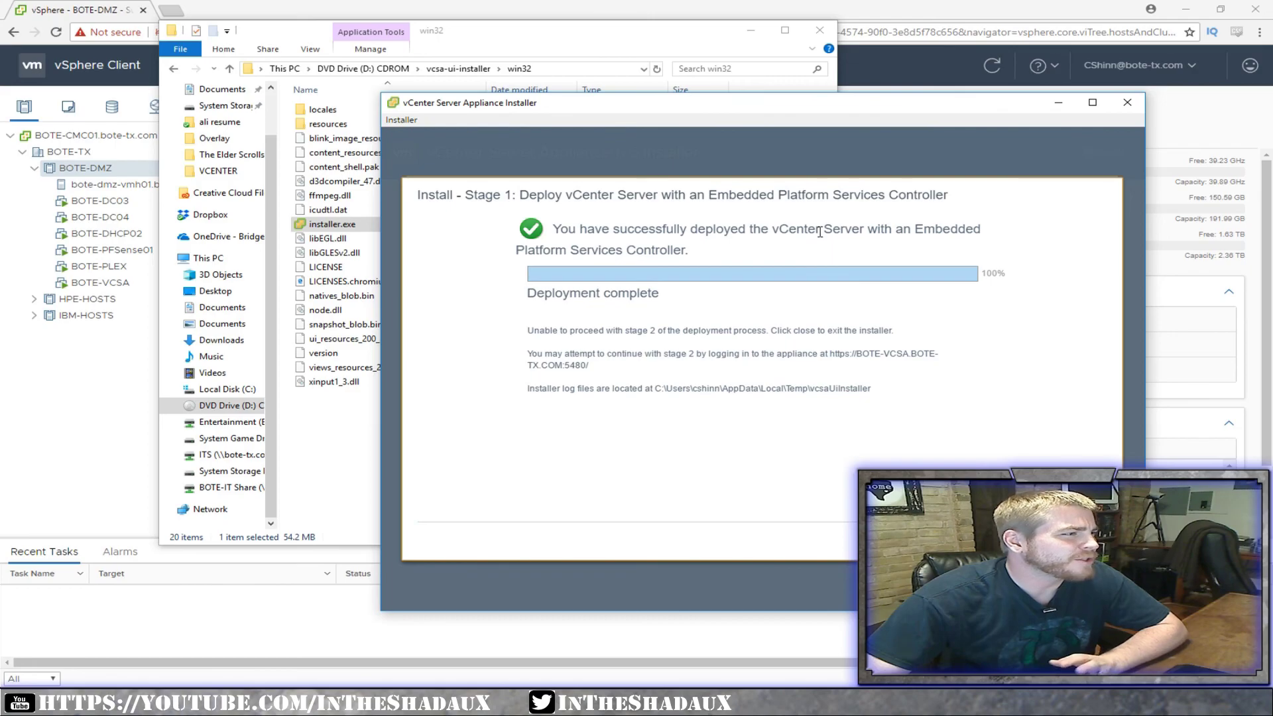
pyautogui.moveTo(666, 102); pyautogui.dragTo(649, 101)
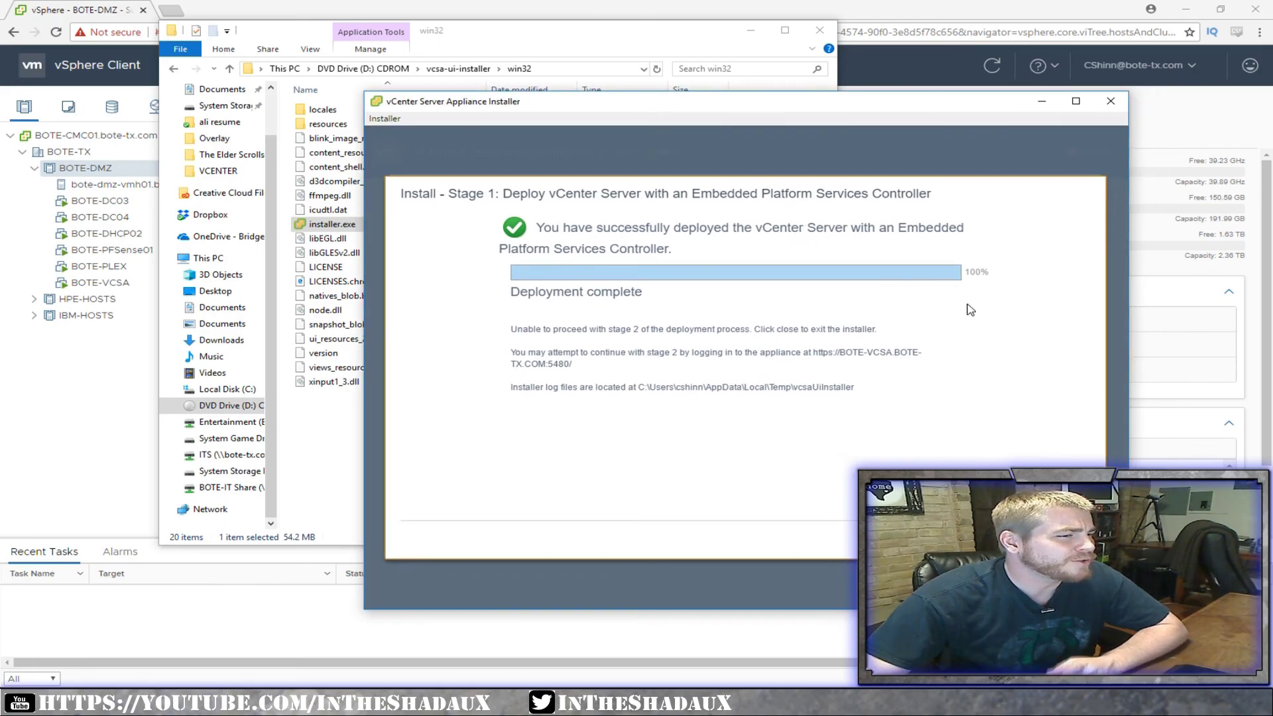
pyautogui.hotkey('alt', 'F4')
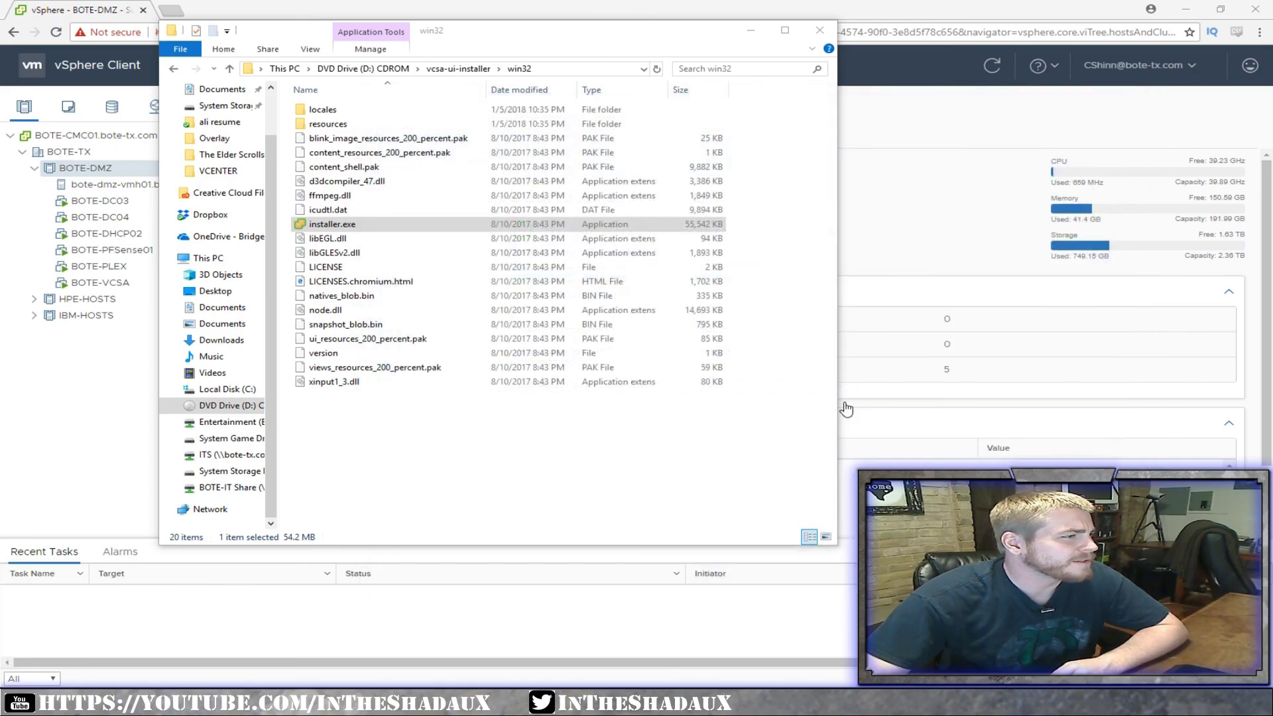
pyautogui.click(820, 30)
# - Edit the BOTE-VCSA virtual machine's settings to connect its network adapter to the BOTE-TX network
pyautogui.click(92, 282)
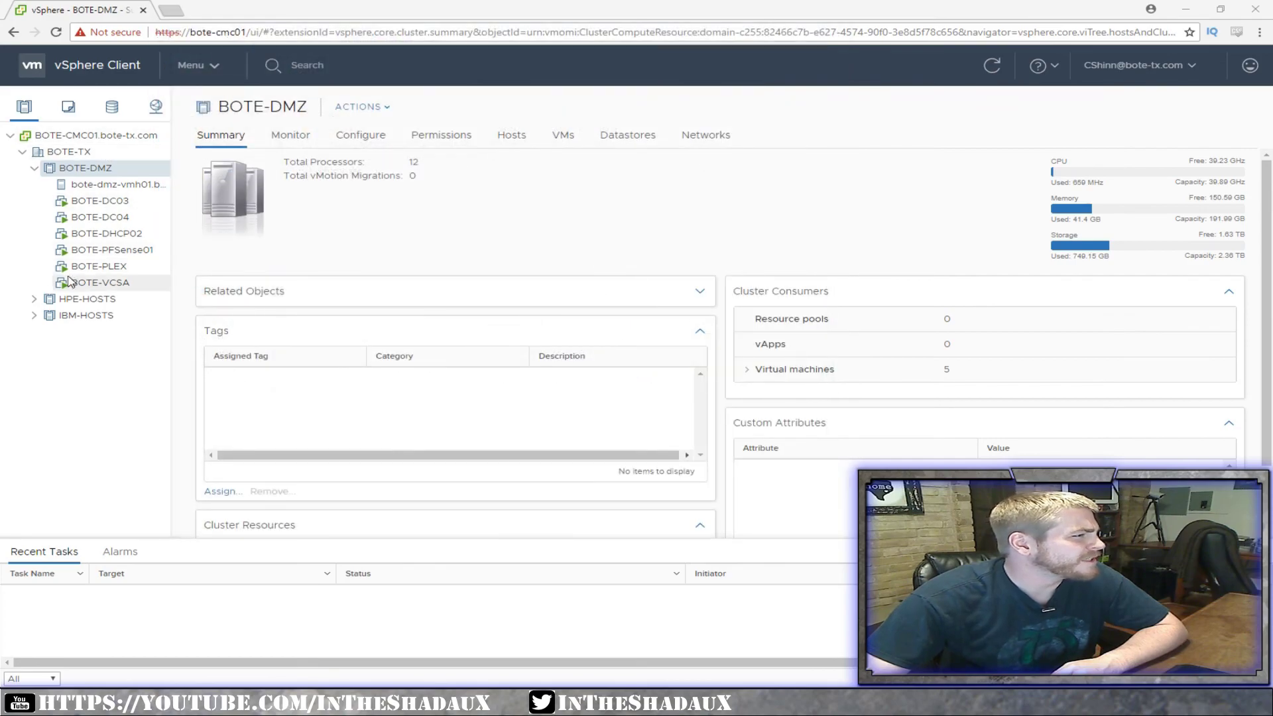
pyautogui.rightClick(73, 286)
pyautogui.moveTo(126, 472)
pyautogui.click(134, 523)
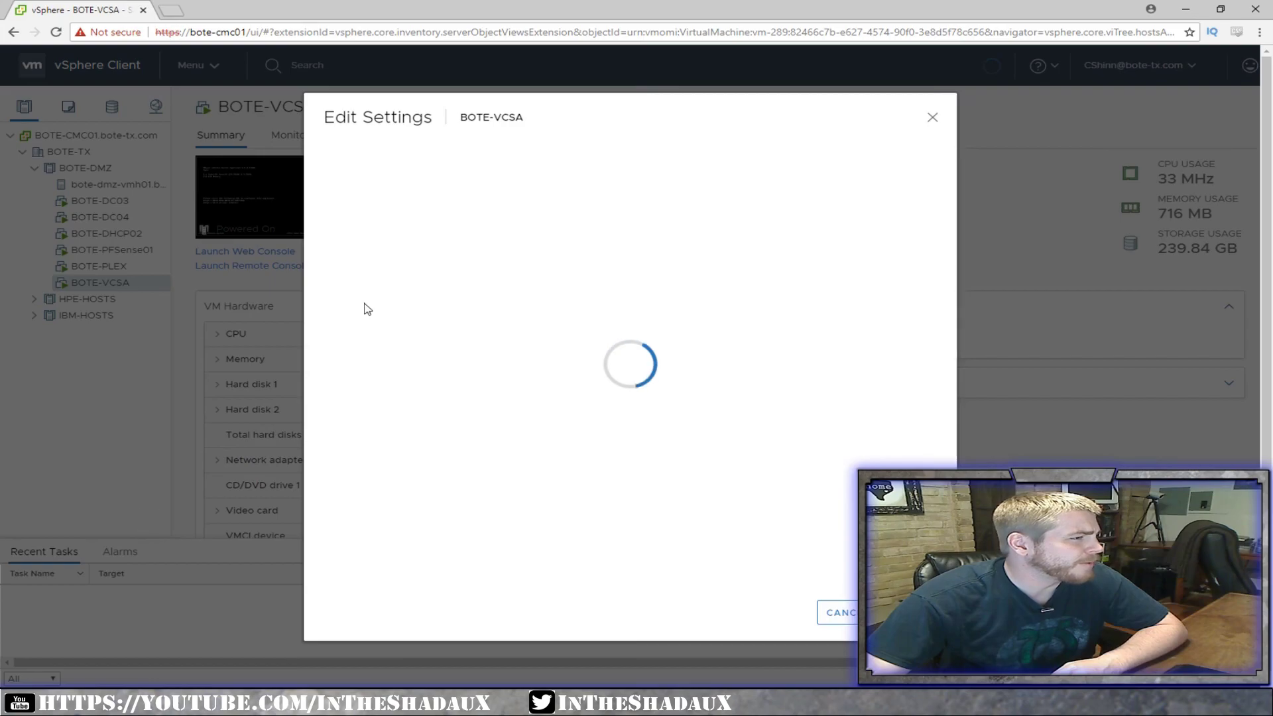
pyautogui.click(617, 337)
pyautogui.click(597, 365)
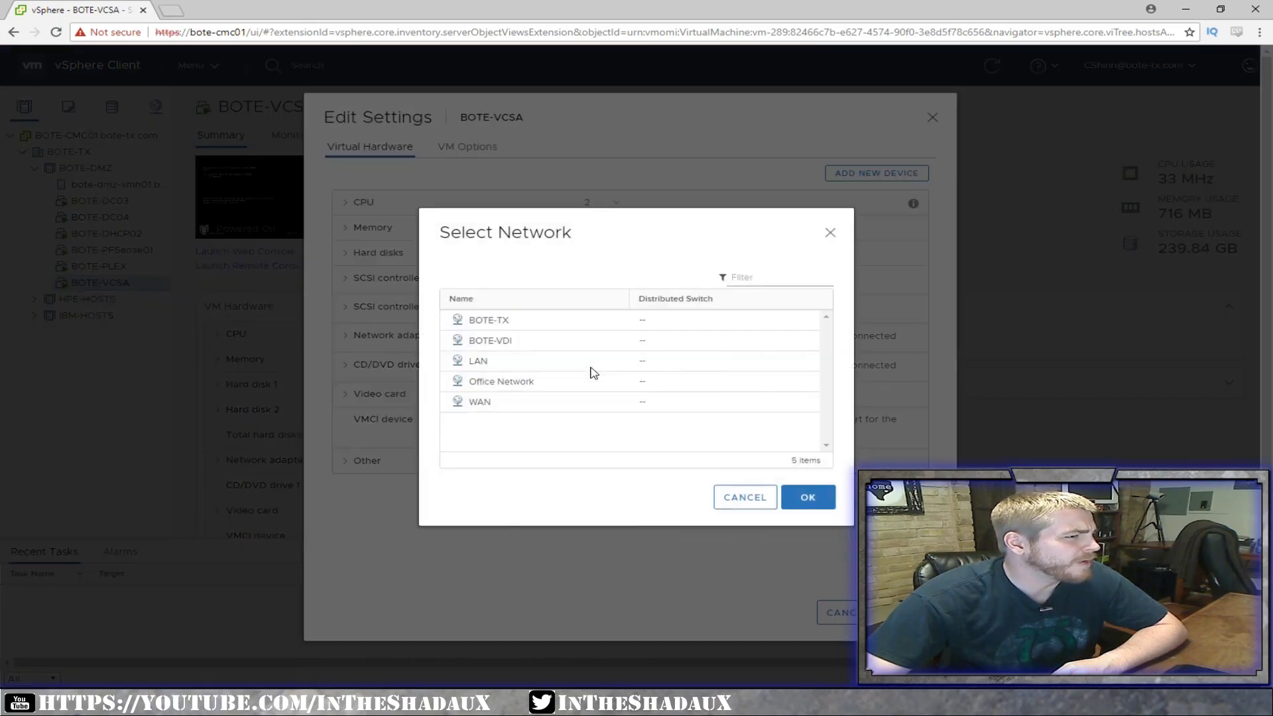
pyautogui.click(574, 325)
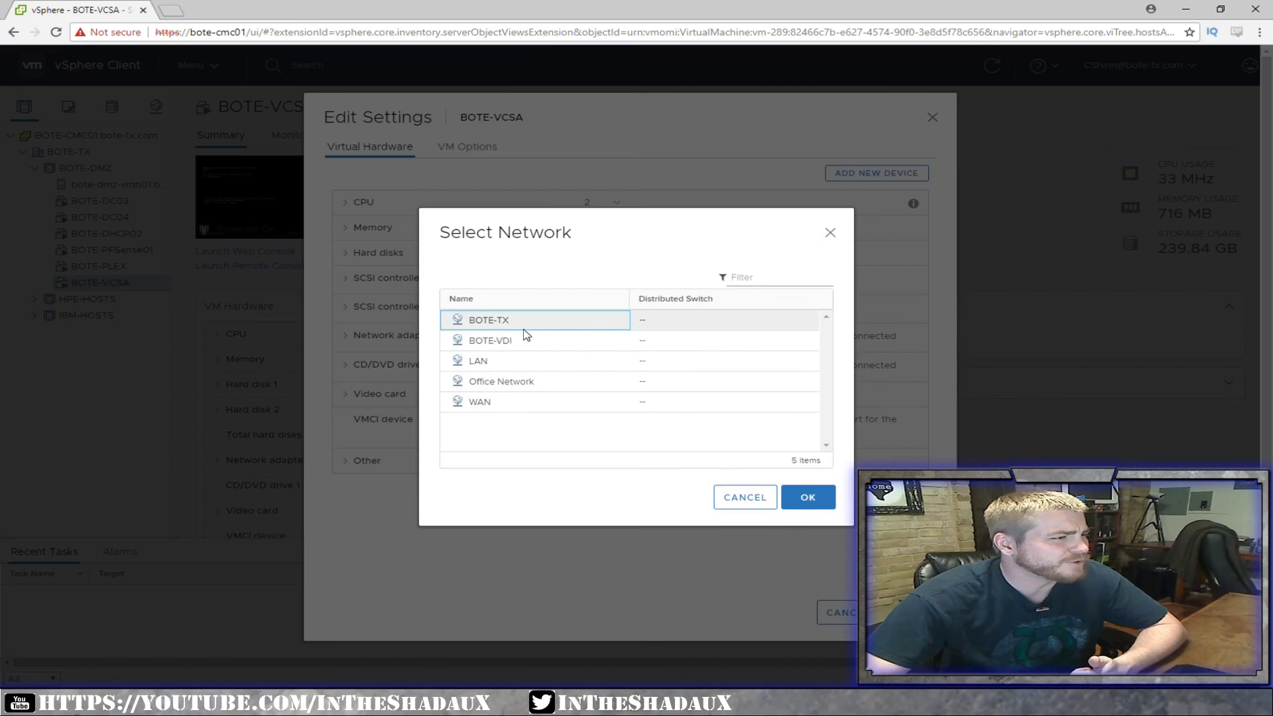
pyautogui.click(805, 499)
pyautogui.click(905, 612)
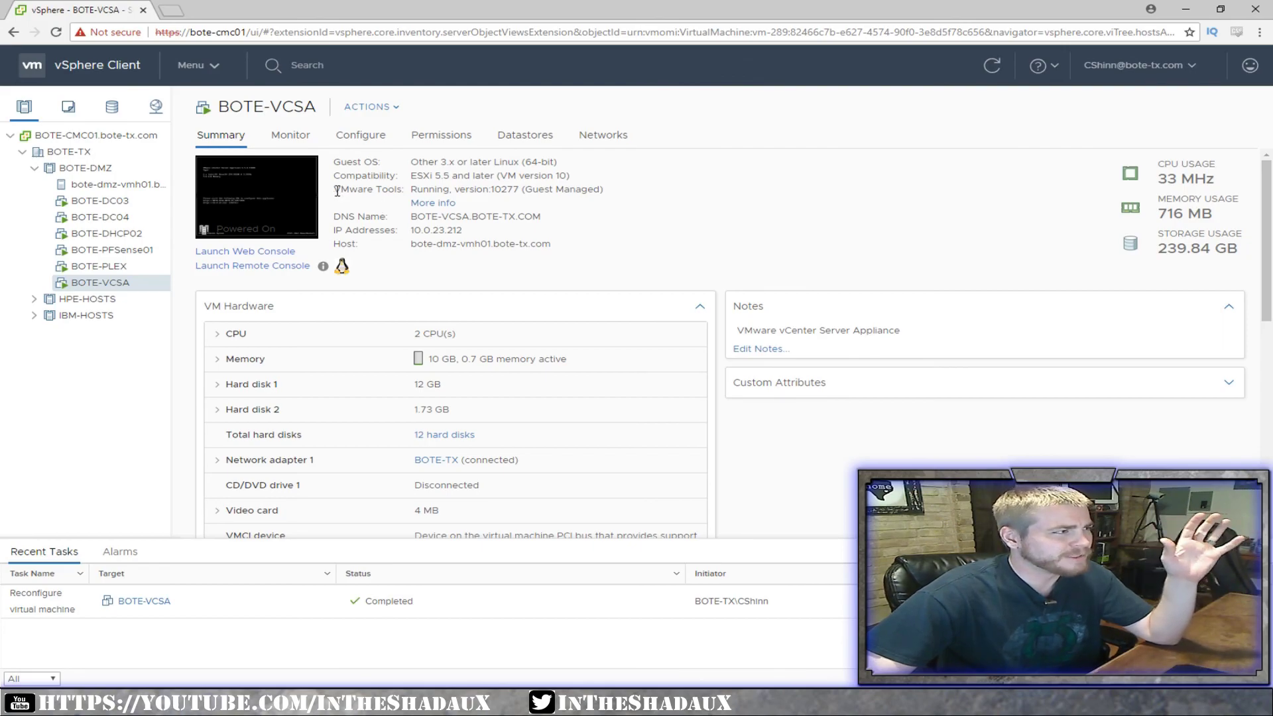
# - Open the BOTE-VCSA virtual machine's console, and enter the appliance address 10.0.23.212:5480 in a new browser tab
pyautogui.click(273, 199)
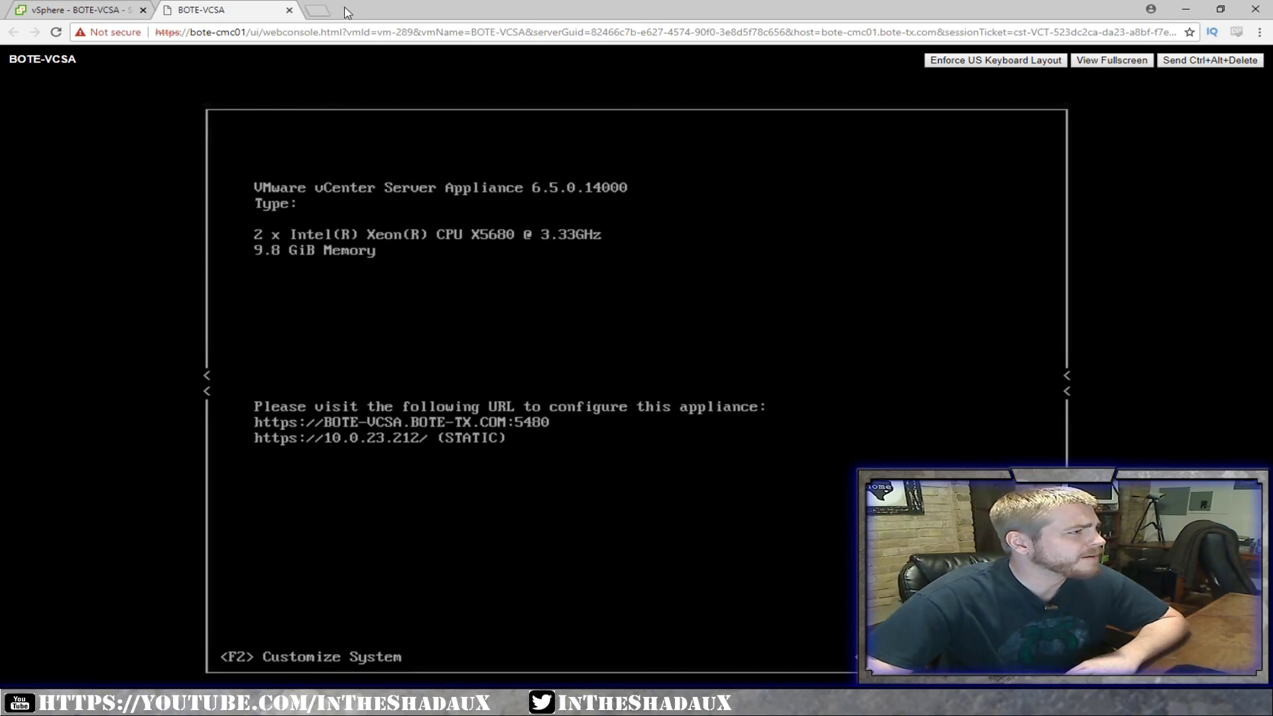
pyautogui.click(318, 10)
pyautogui.write('10.')
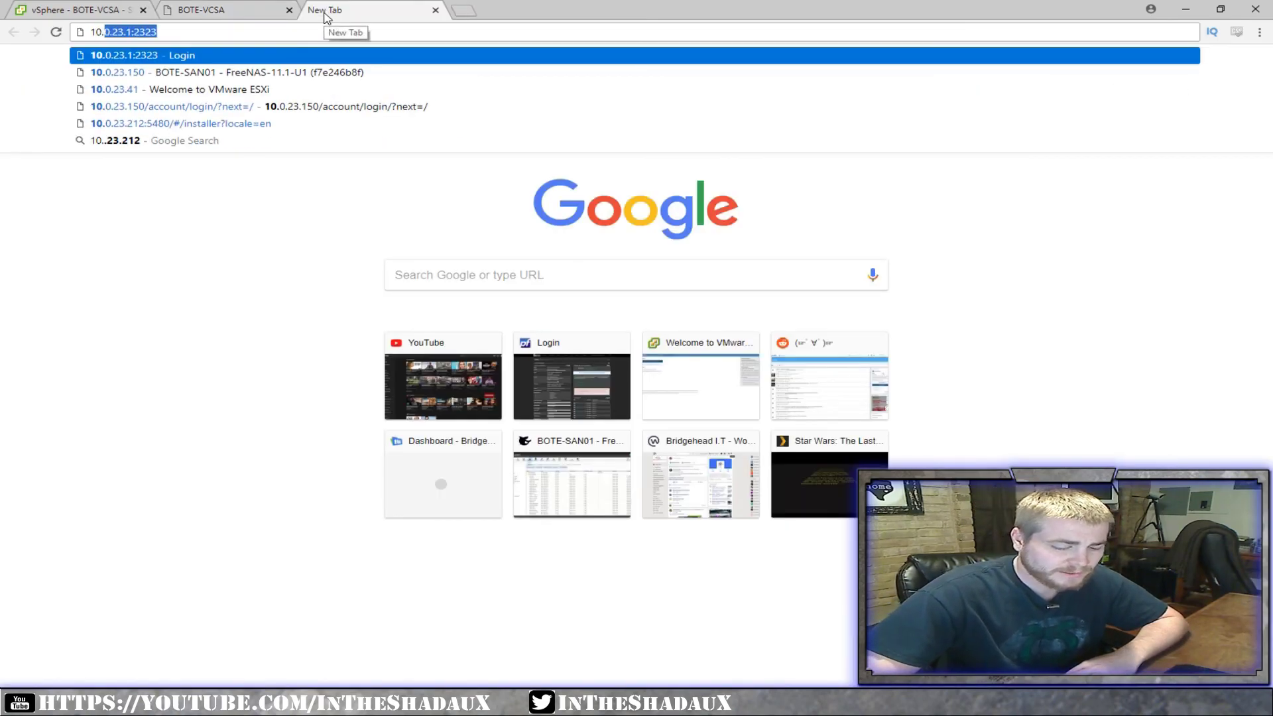
pyautogui.write('0.')
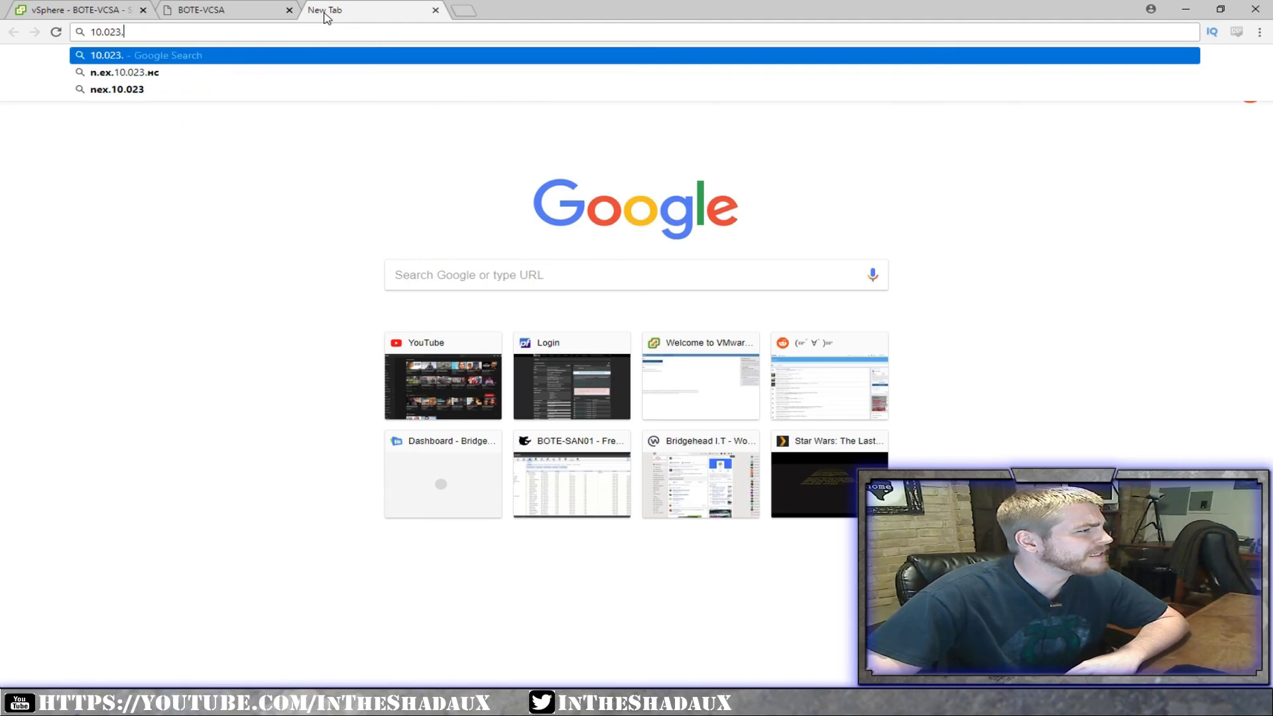
pyautogui.write('23.212')
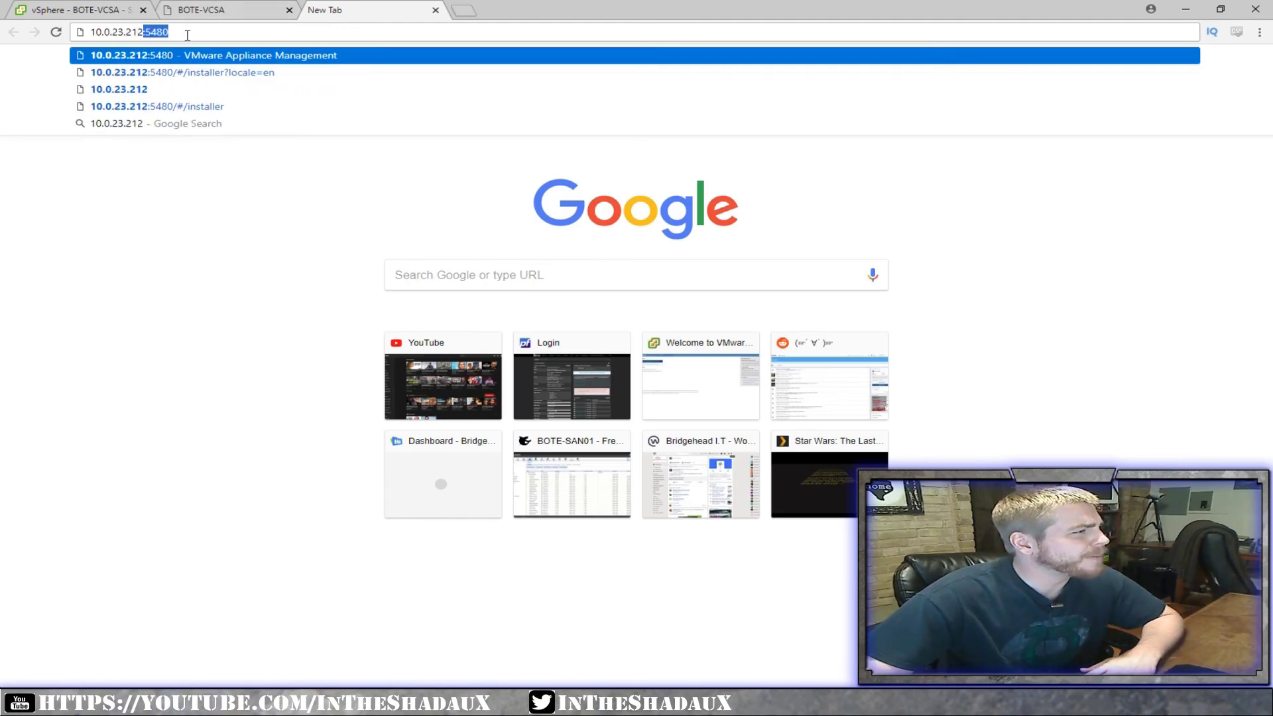
pyautogui.write(':')
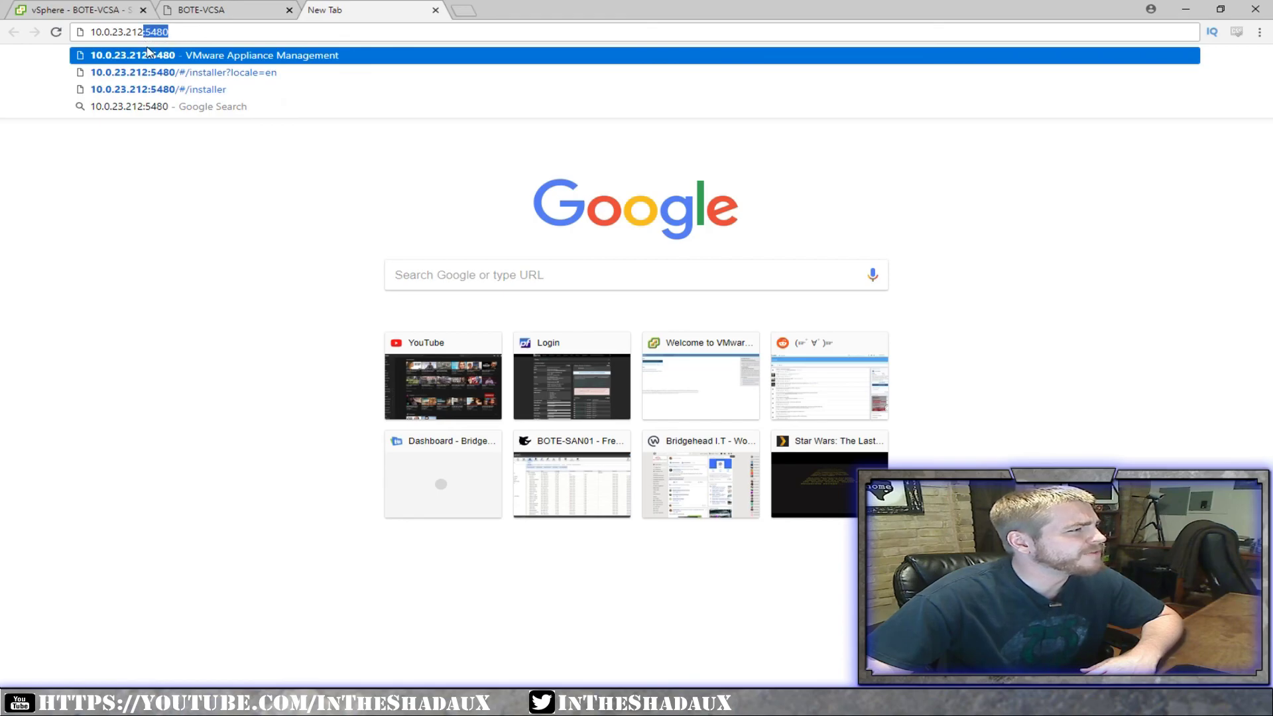
# - Check the configuration URL on the appliance console, load 10.0.23.212:5480, and proceed past the certificate warning
pyautogui.click(210, 8)
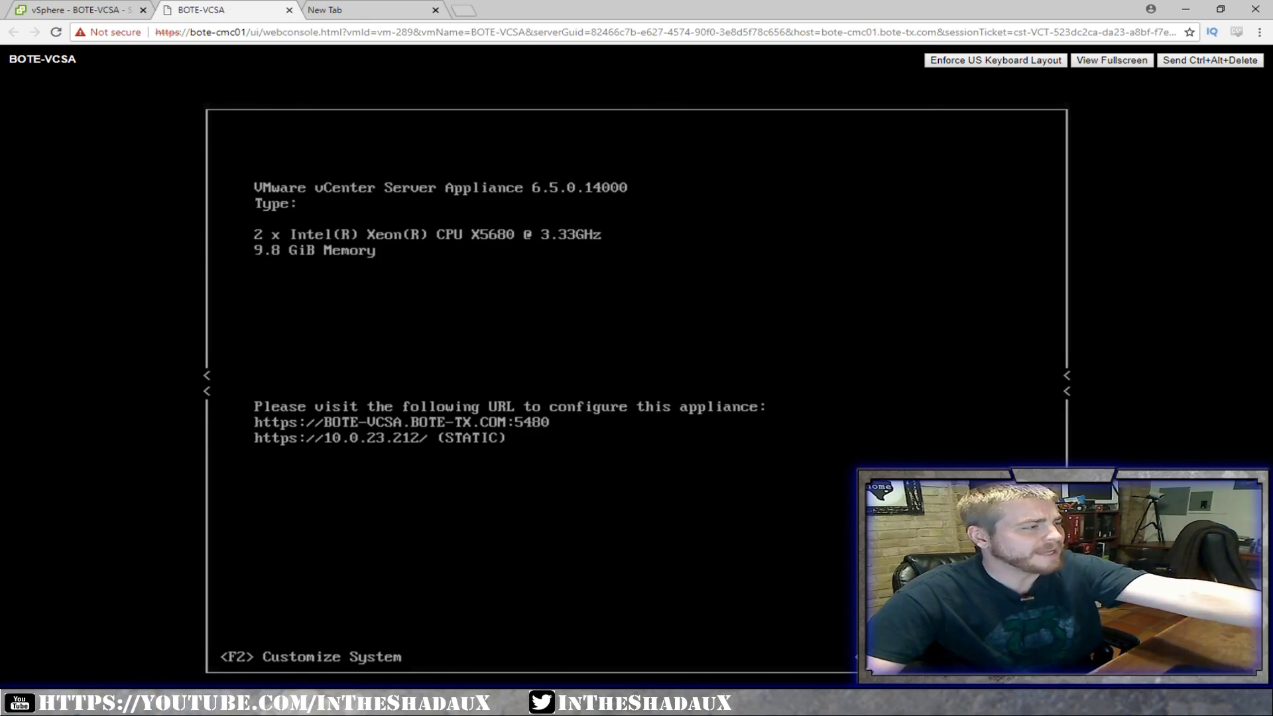
pyautogui.click(369, 10)
pyautogui.click(264, 32)
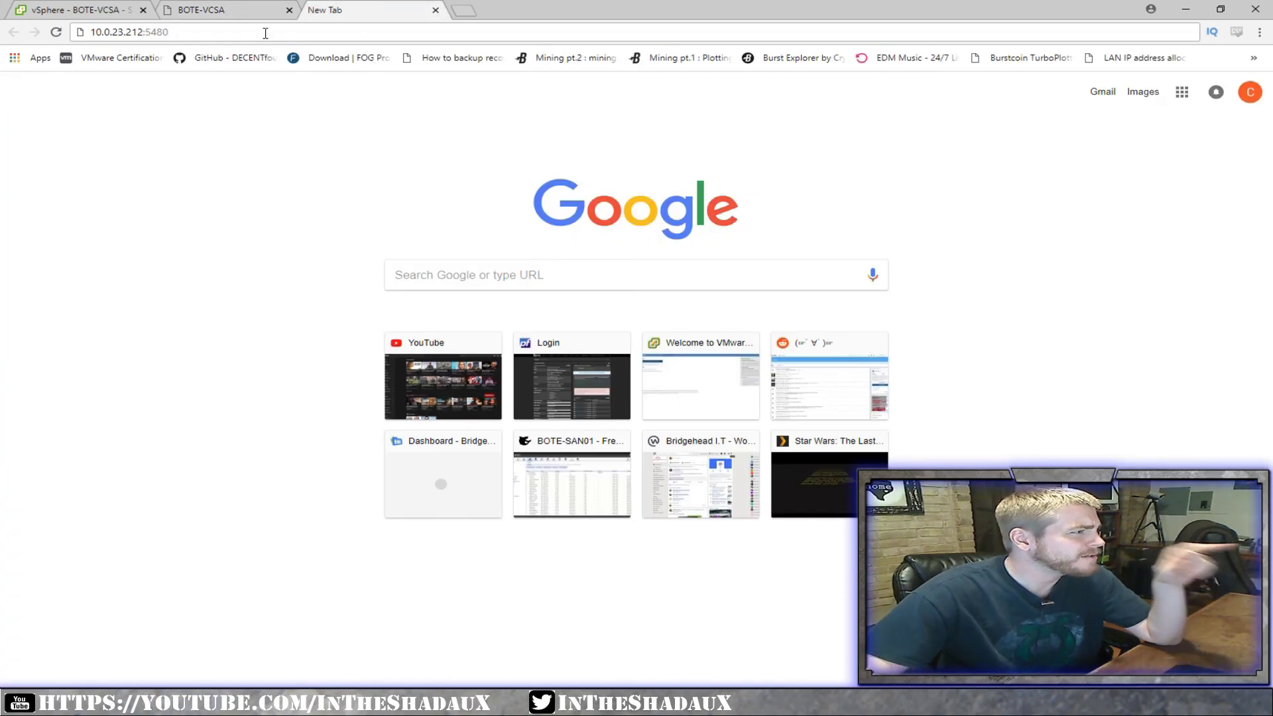
pyautogui.press('Return')
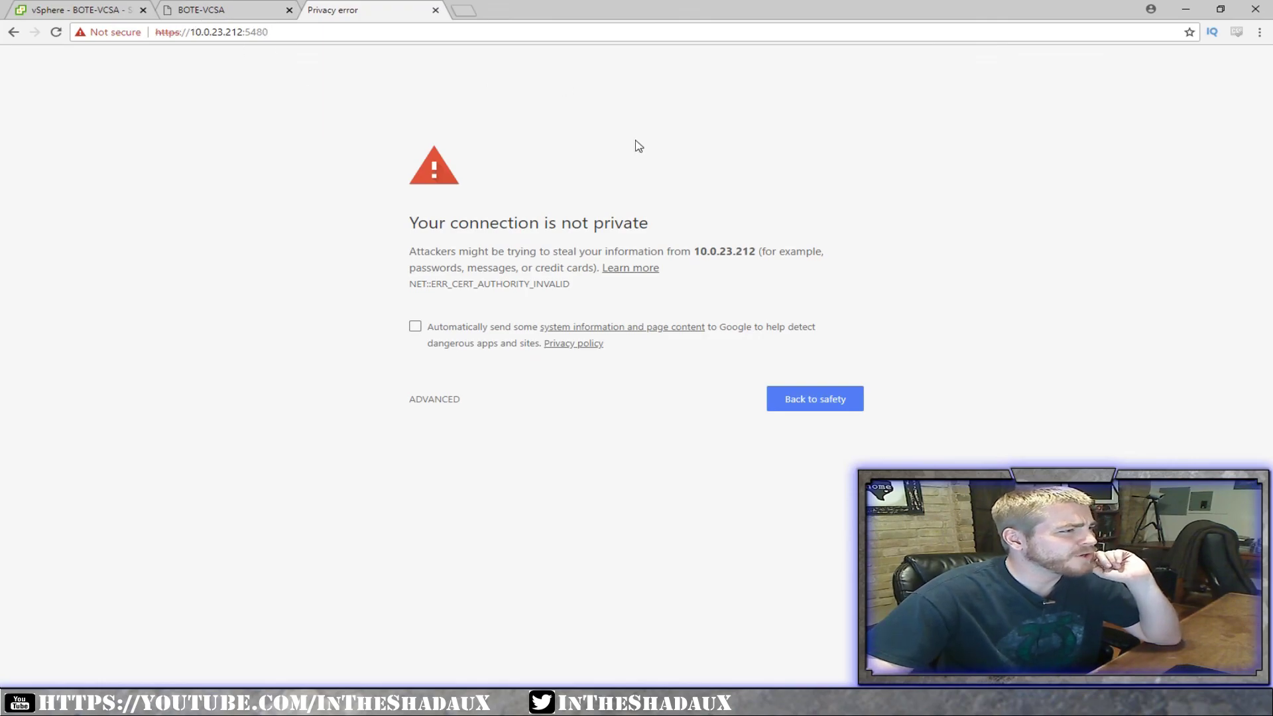
pyautogui.click(445, 400)
pyautogui.click(468, 505)
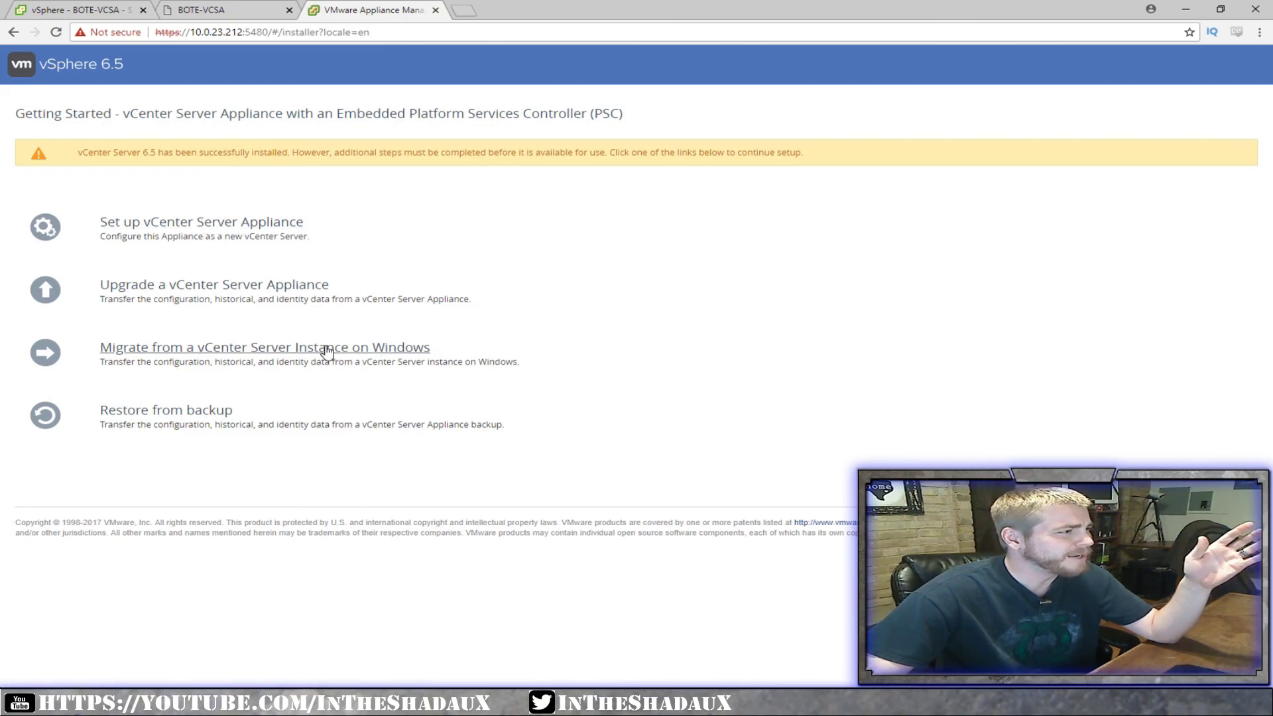
# - Start setting up the vCenter Server Appliance, log in with the root password, and continue past the stage 2 introduction
pyautogui.click(207, 221)
pyautogui.write('*********')
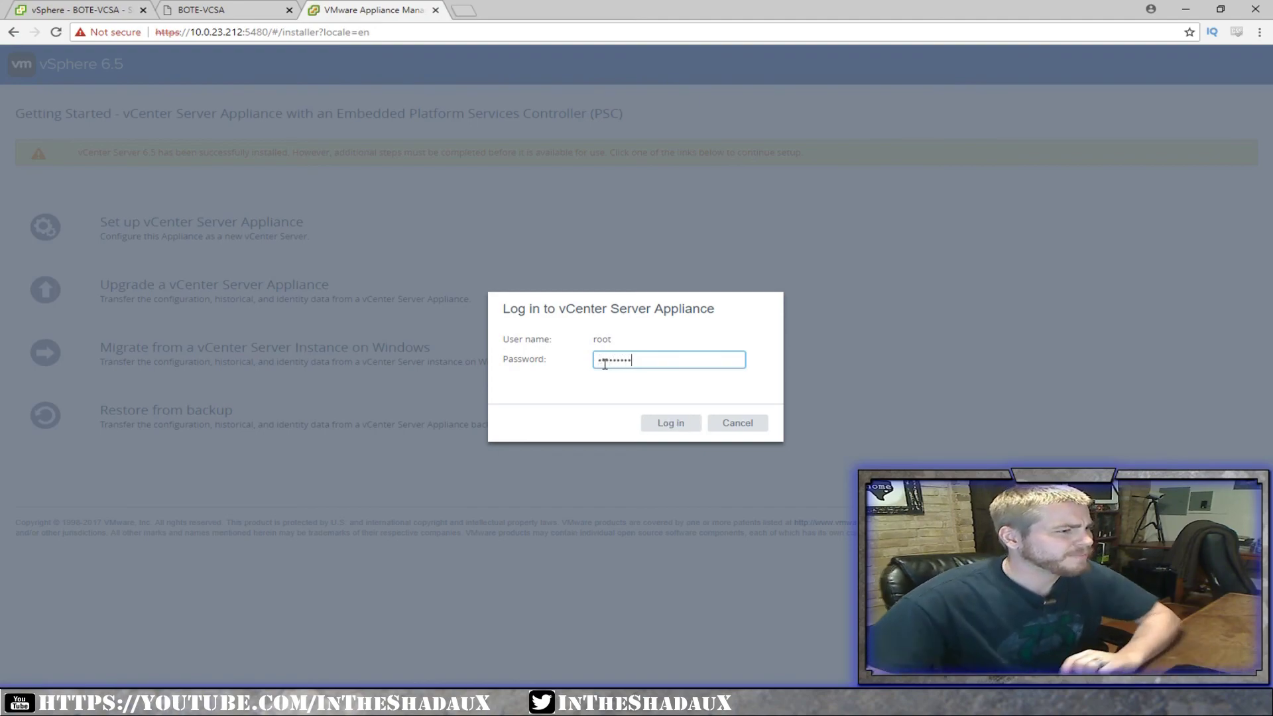
pyautogui.click(675, 428)
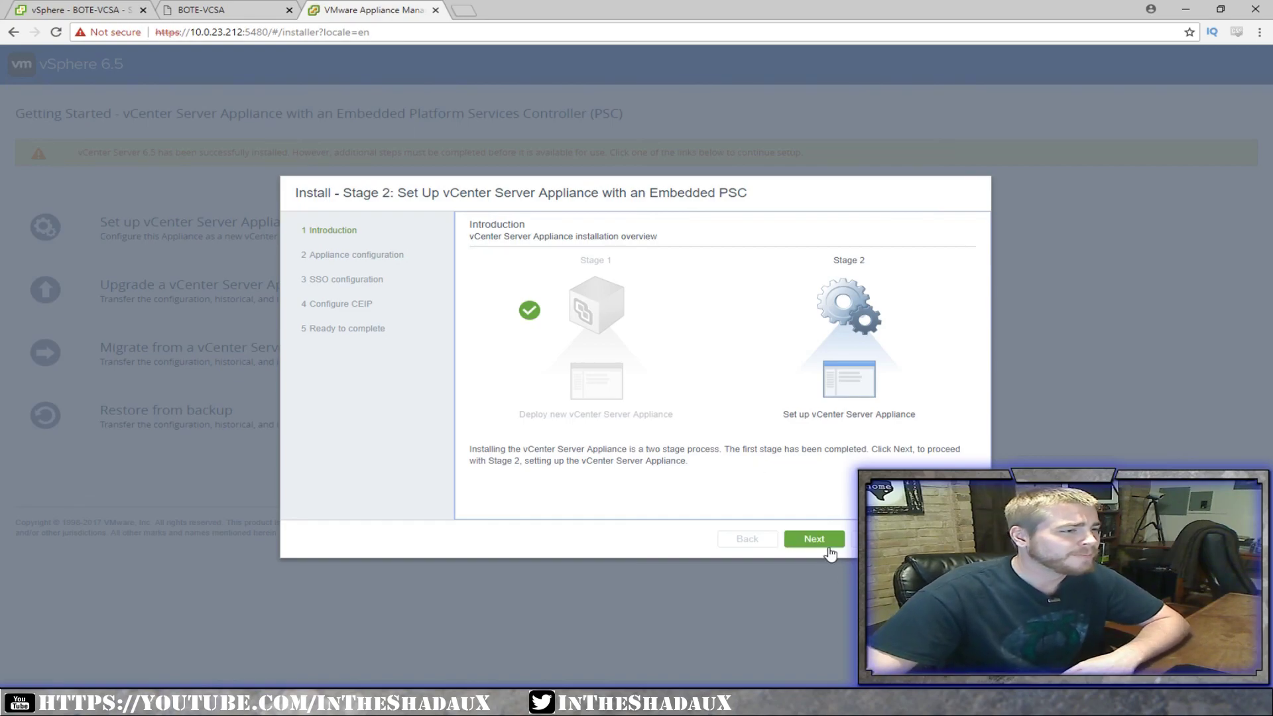
pyautogui.click(829, 550)
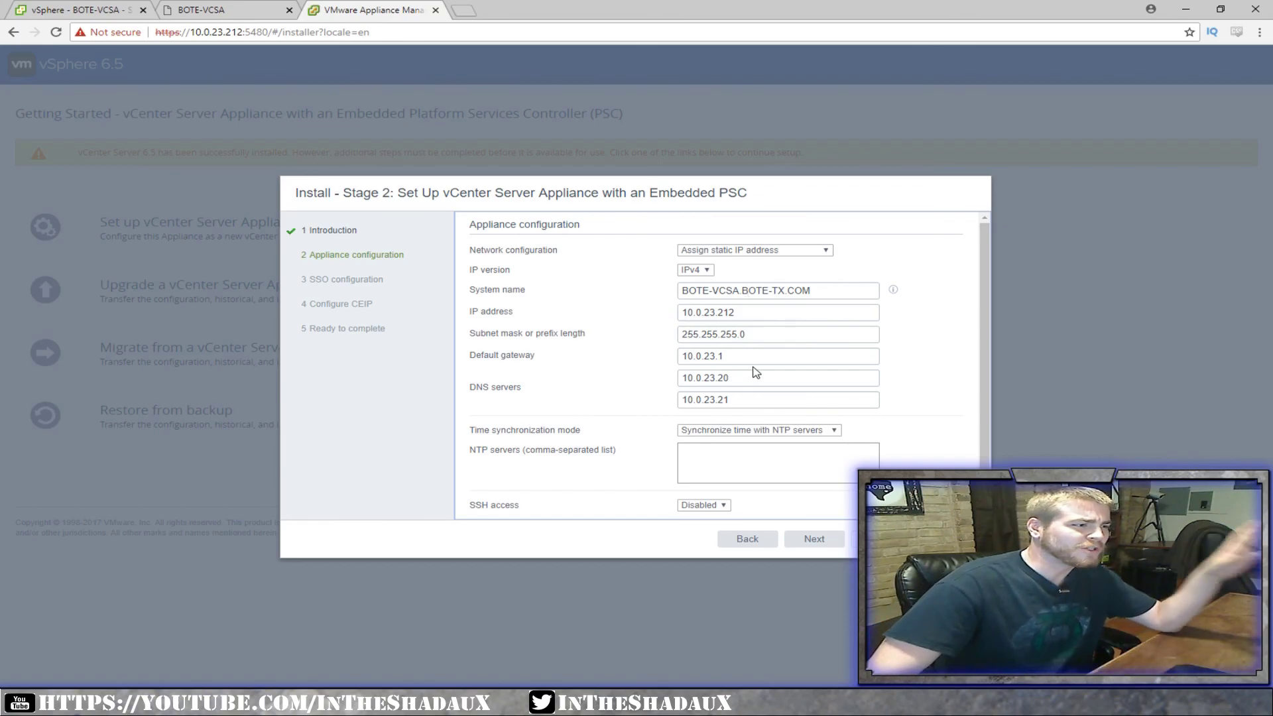
# - Set the time synchronization mode to synchronize with the ESXi host, and continue to the SSO configuration
pyautogui.scroll(-2, 738, 460)
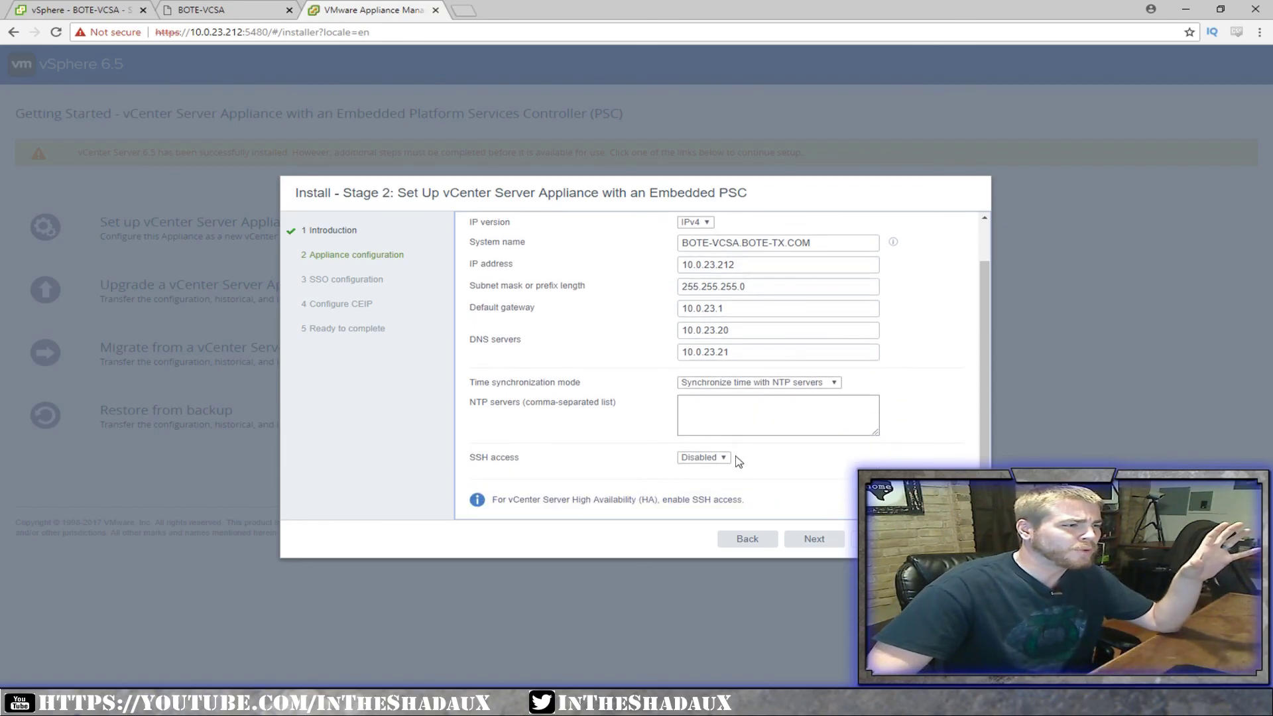
pyautogui.click(790, 383)
pyautogui.click(809, 394)
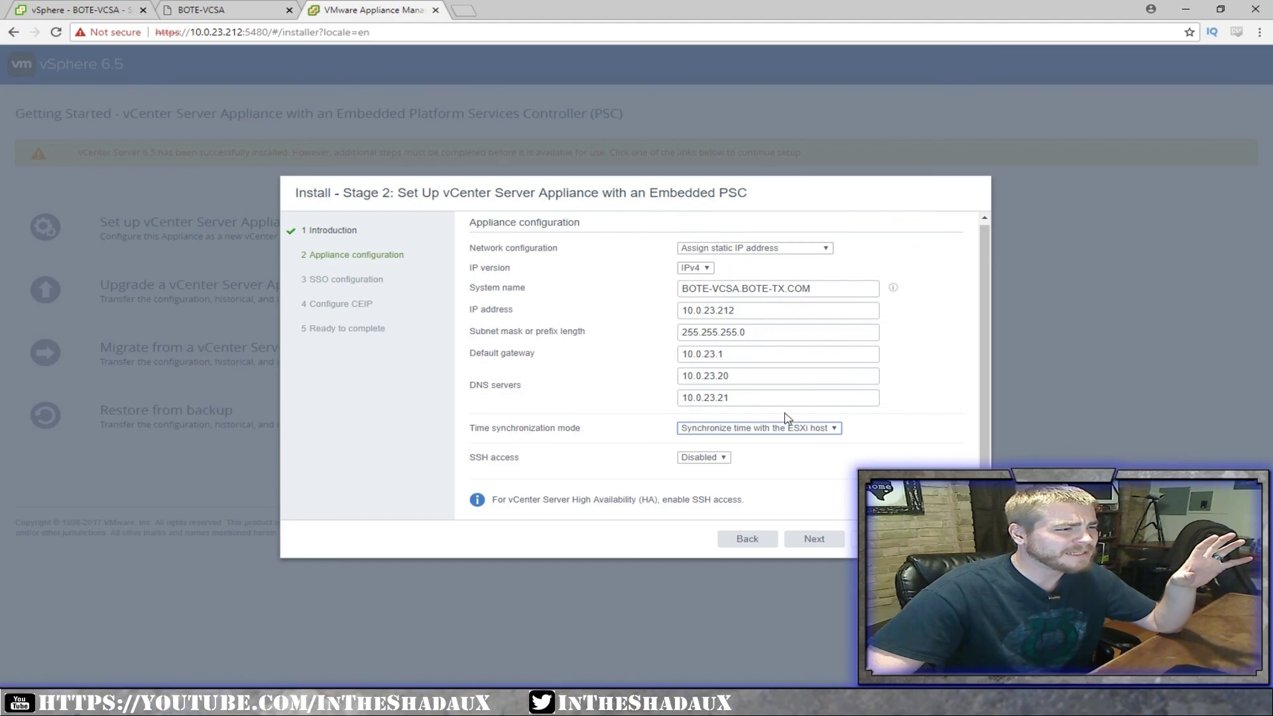
pyautogui.click(823, 453)
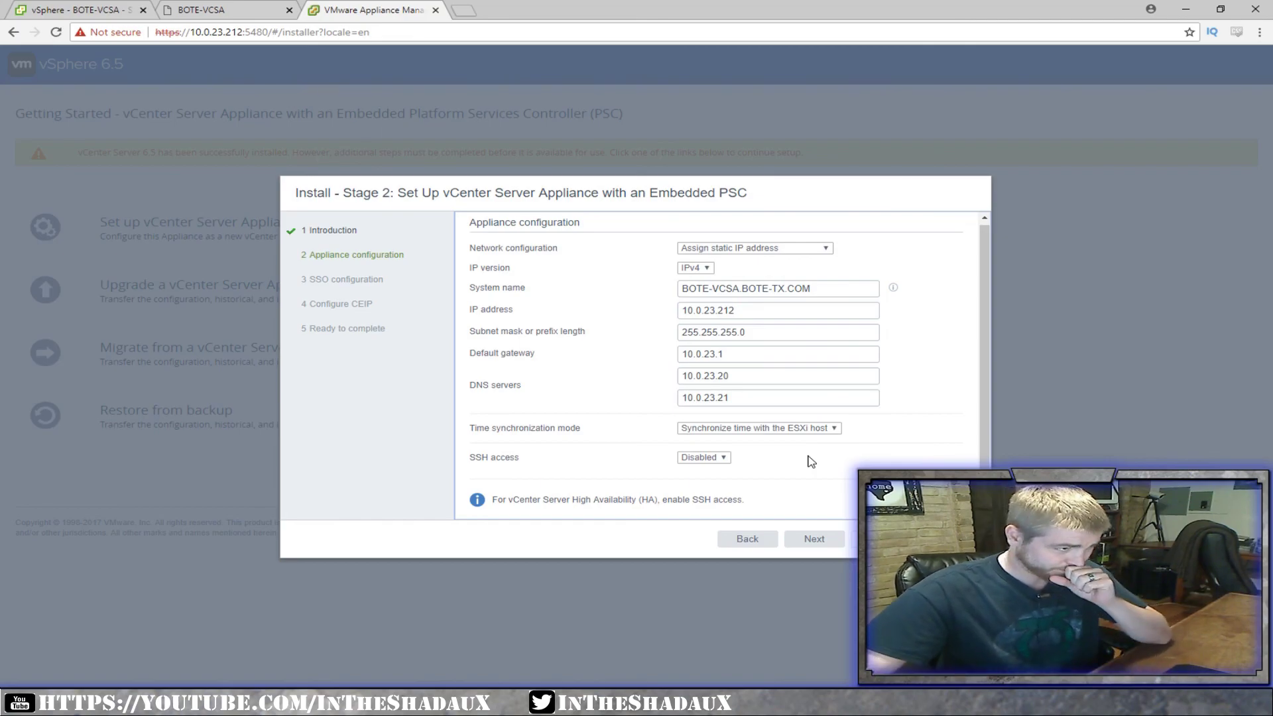
pyautogui.click(817, 539)
pyautogui.doubleClick(818, 537)
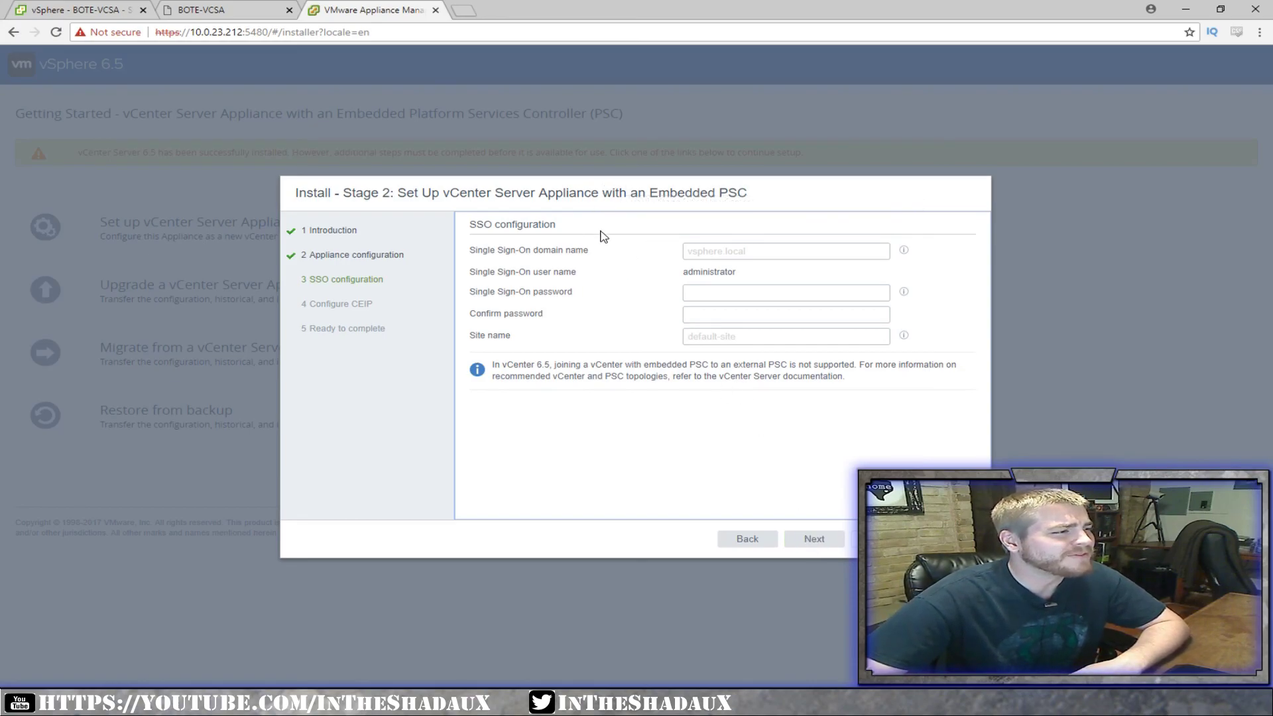
# - Set the Single Sign-On domain name to vsphere.local, and enter and confirm the Single Sign-On password
pyautogui.click(716, 251)
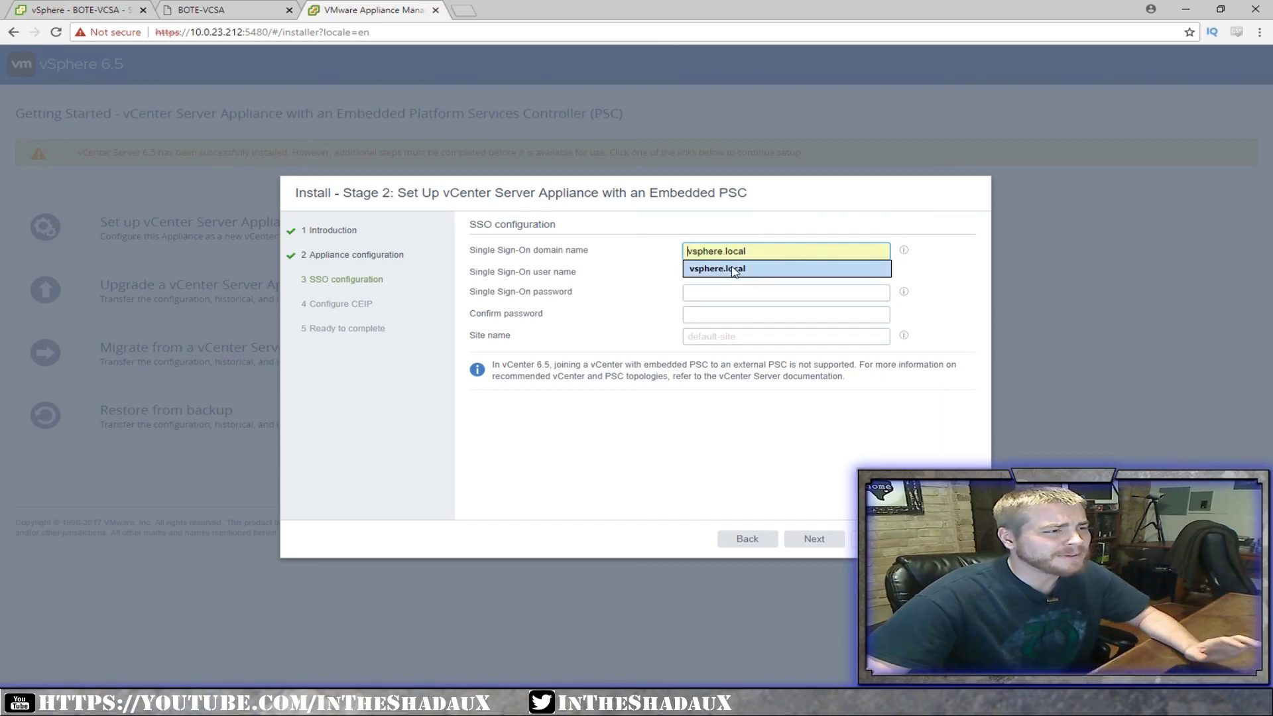
pyautogui.click(735, 270)
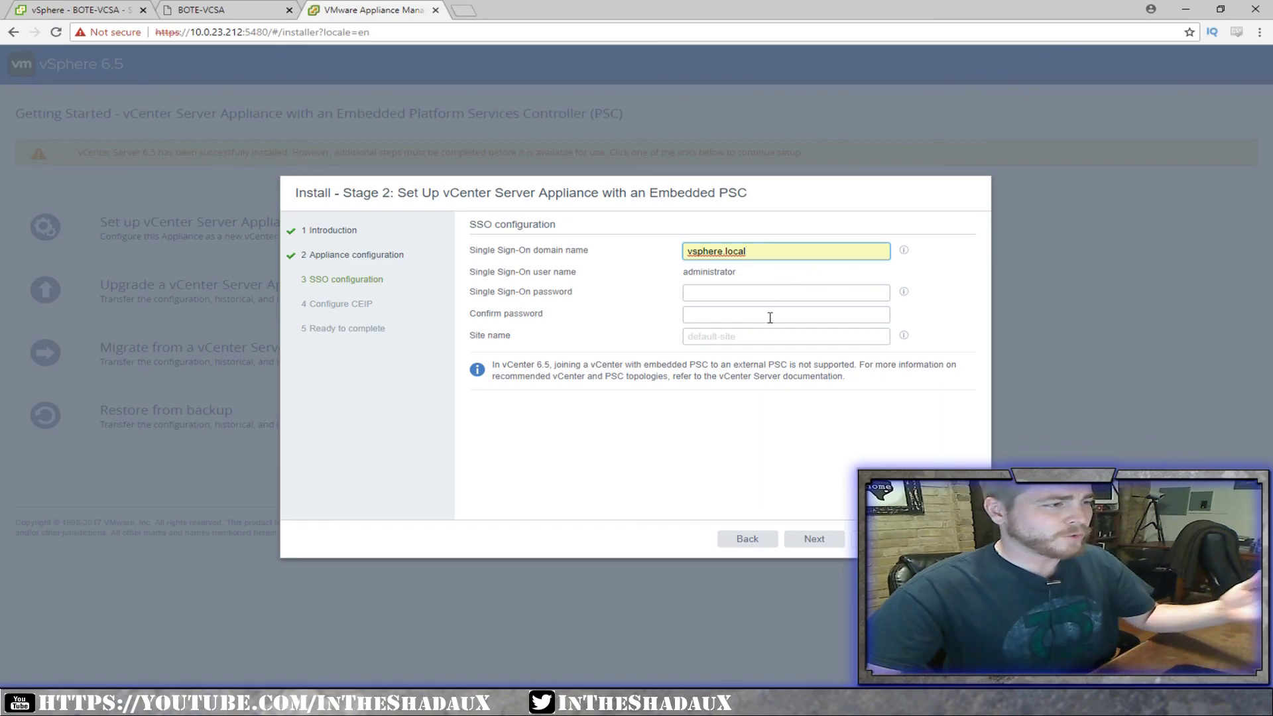
pyautogui.click(810, 293)
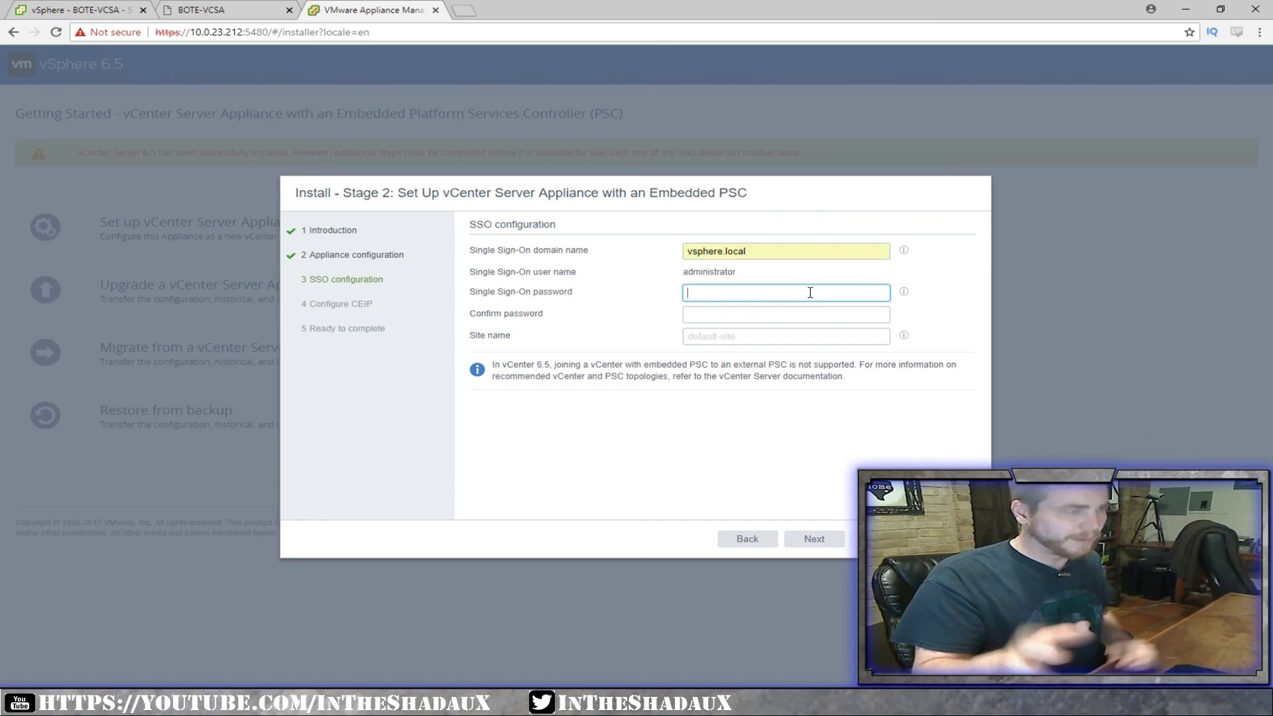
pyautogui.write('*********')
pyautogui.press('Tab')
pyautogui.write('*********')
pyautogui.press('Tab')
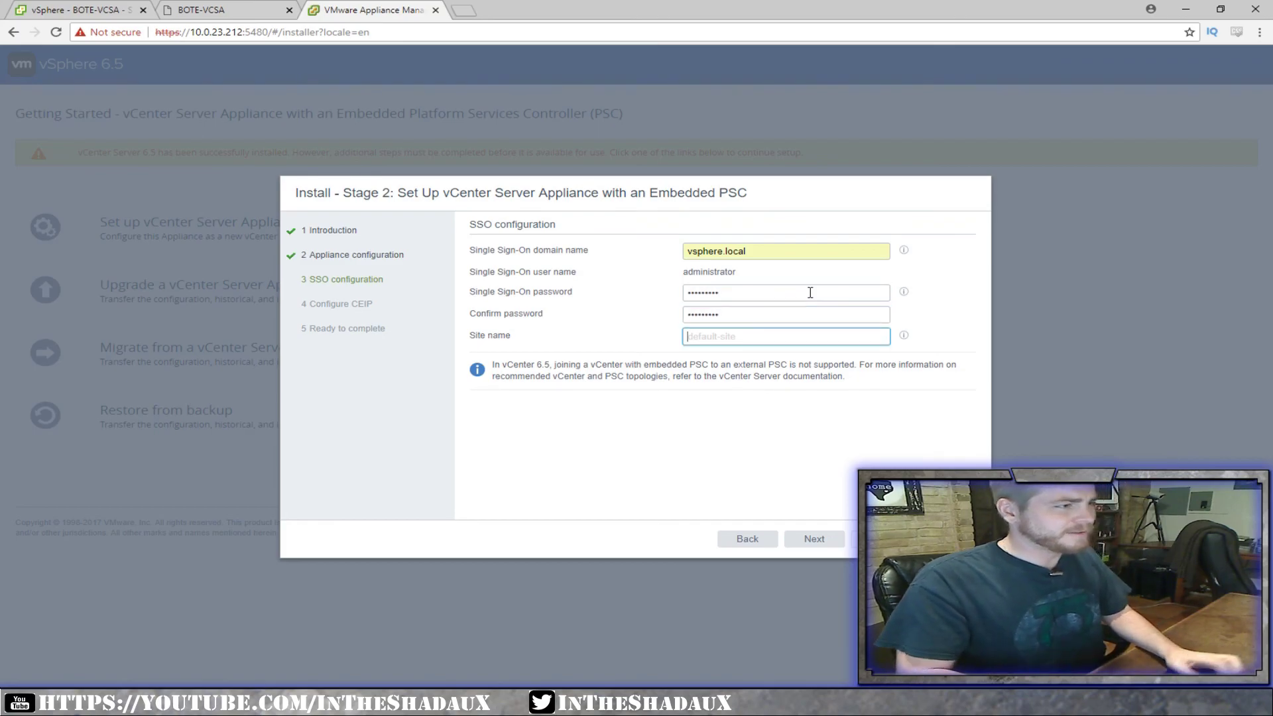
# - Set the SSO site name to default-site, and continue to the CEIP configuration
pyautogui.write('de')
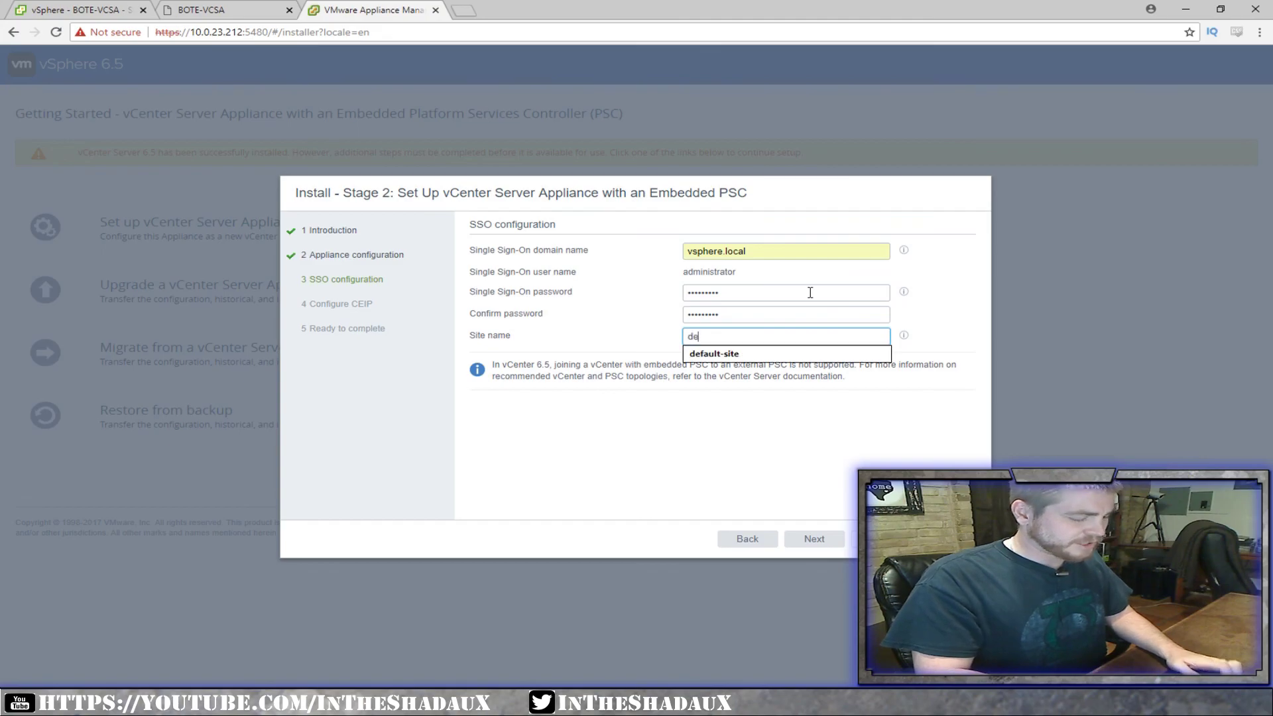
pyautogui.write('sg')
pyautogui.press('BackSpace')
pyautogui.press('BackSpace')
pyautogui.press('Down')
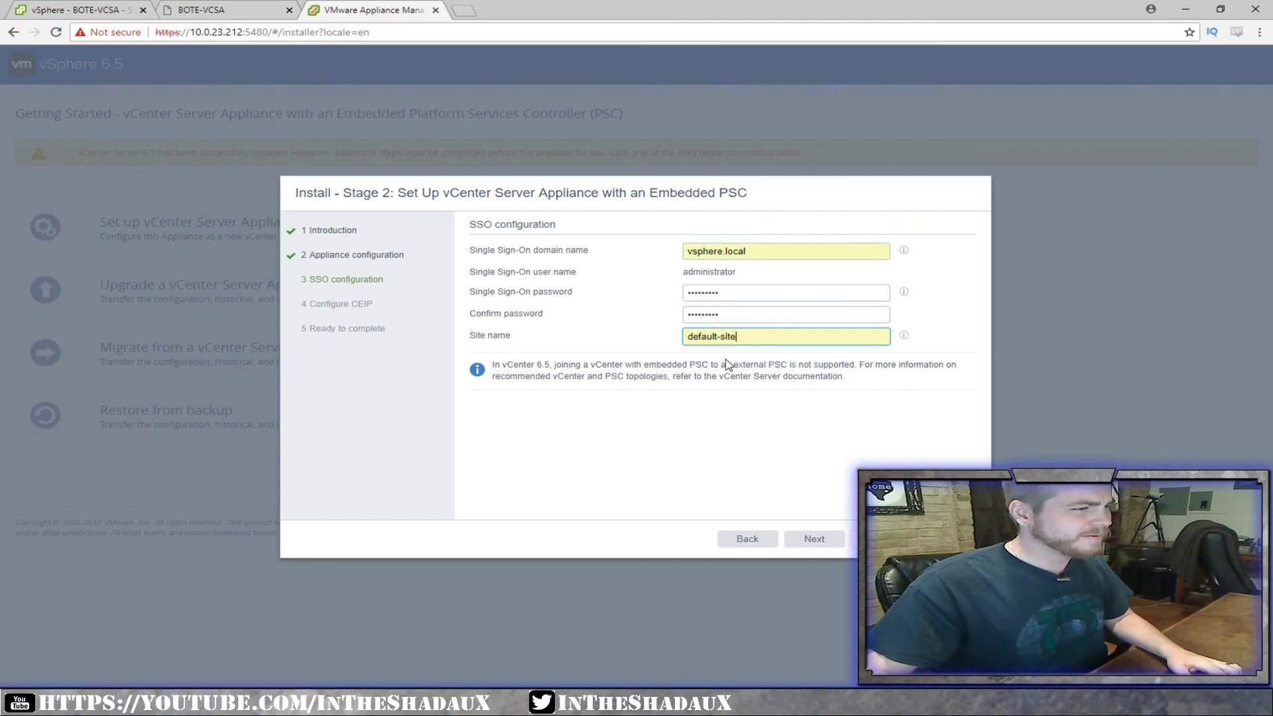
pyautogui.press('Return')
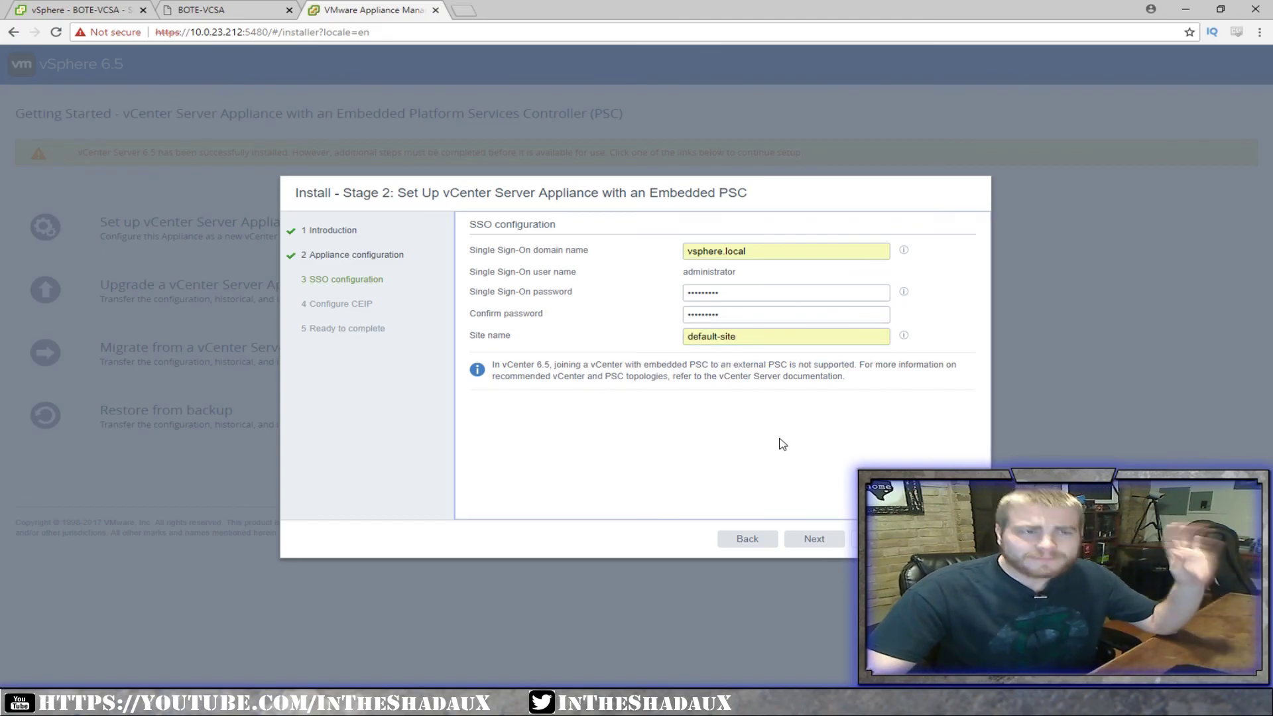
pyautogui.click(809, 540)
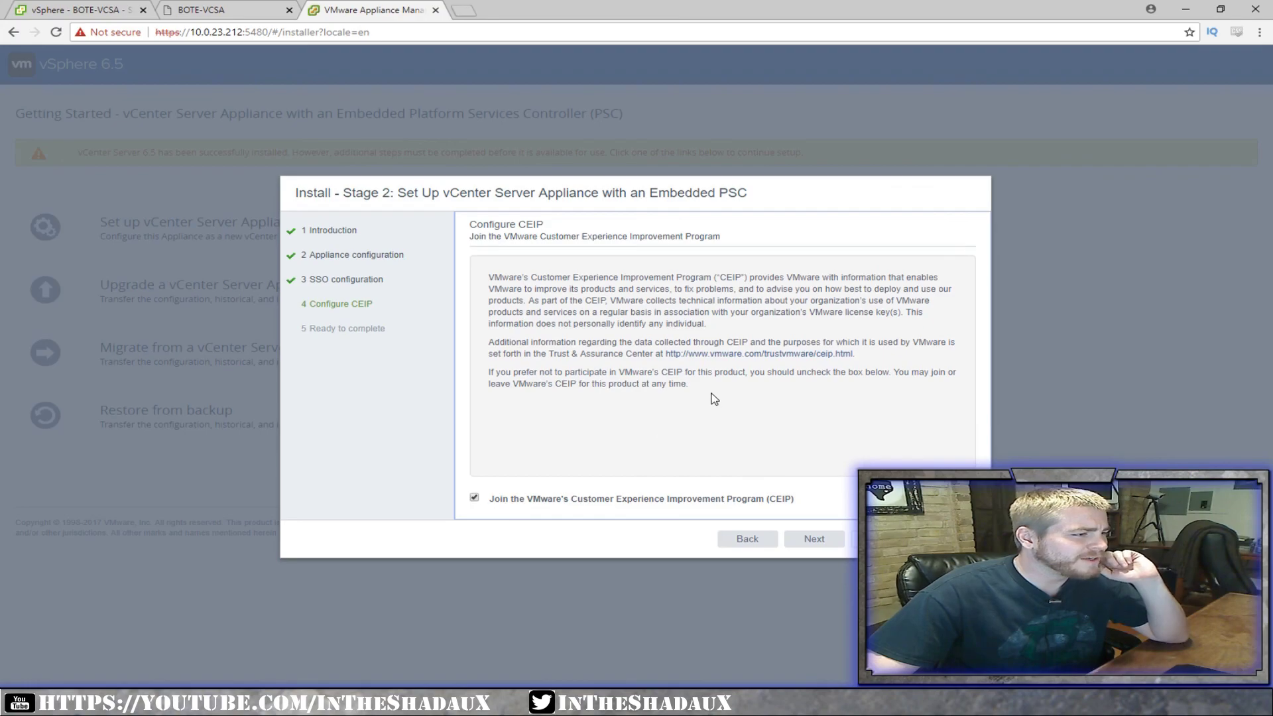
# - Accept participation in the CEIP, review the settings summary, and start the stage 2 installation
pyautogui.click(792, 540)
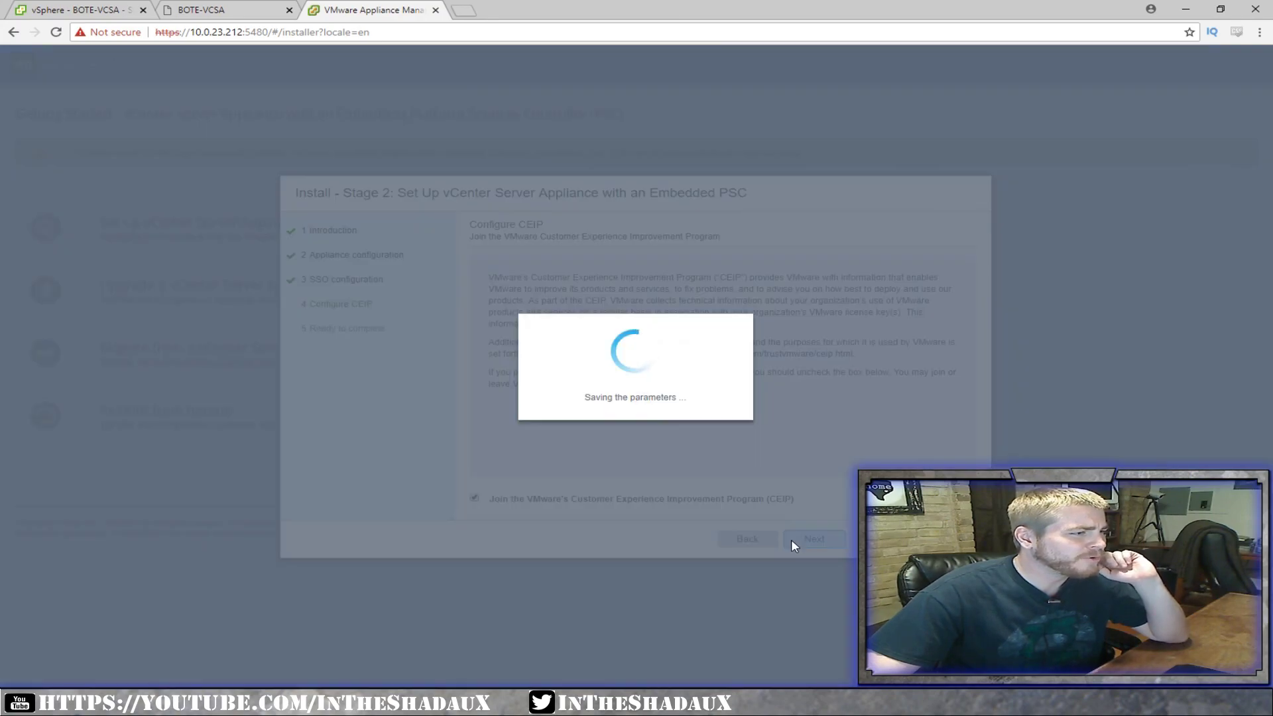
pyautogui.scroll(-1, 703, 398)
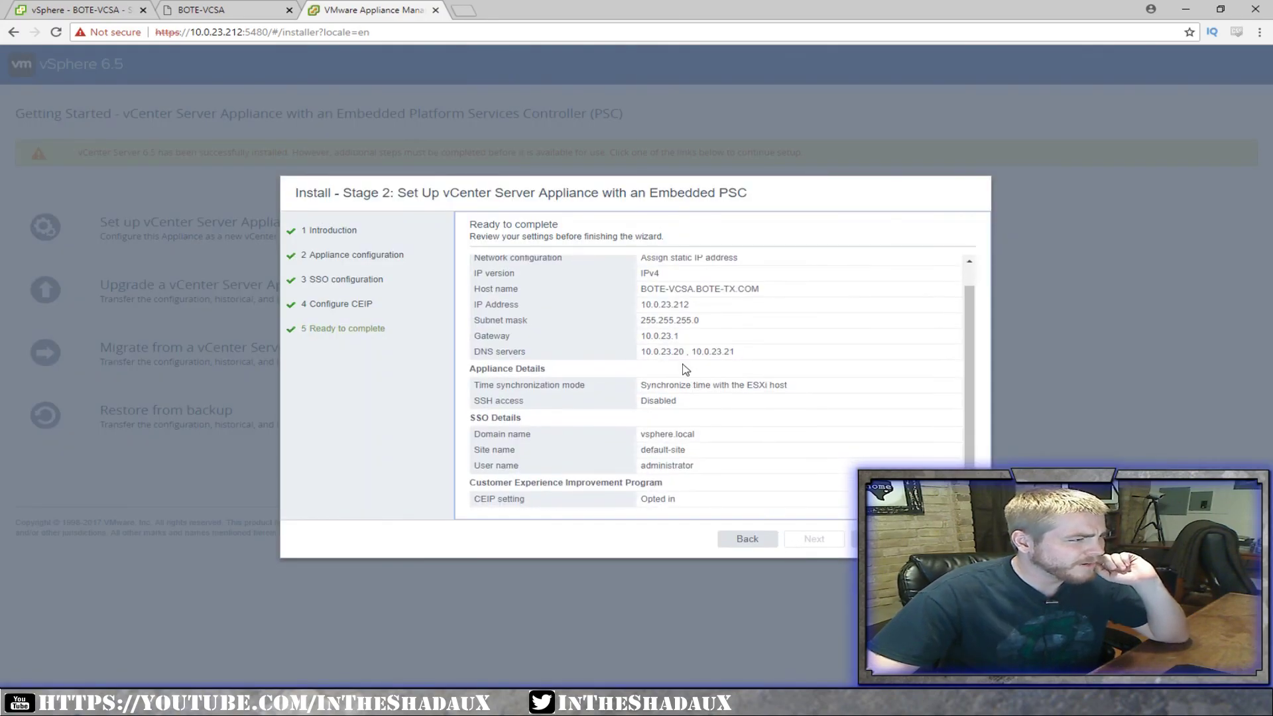
pyautogui.scroll(1, 685, 369)
pyautogui.scroll(-1, 663, 289)
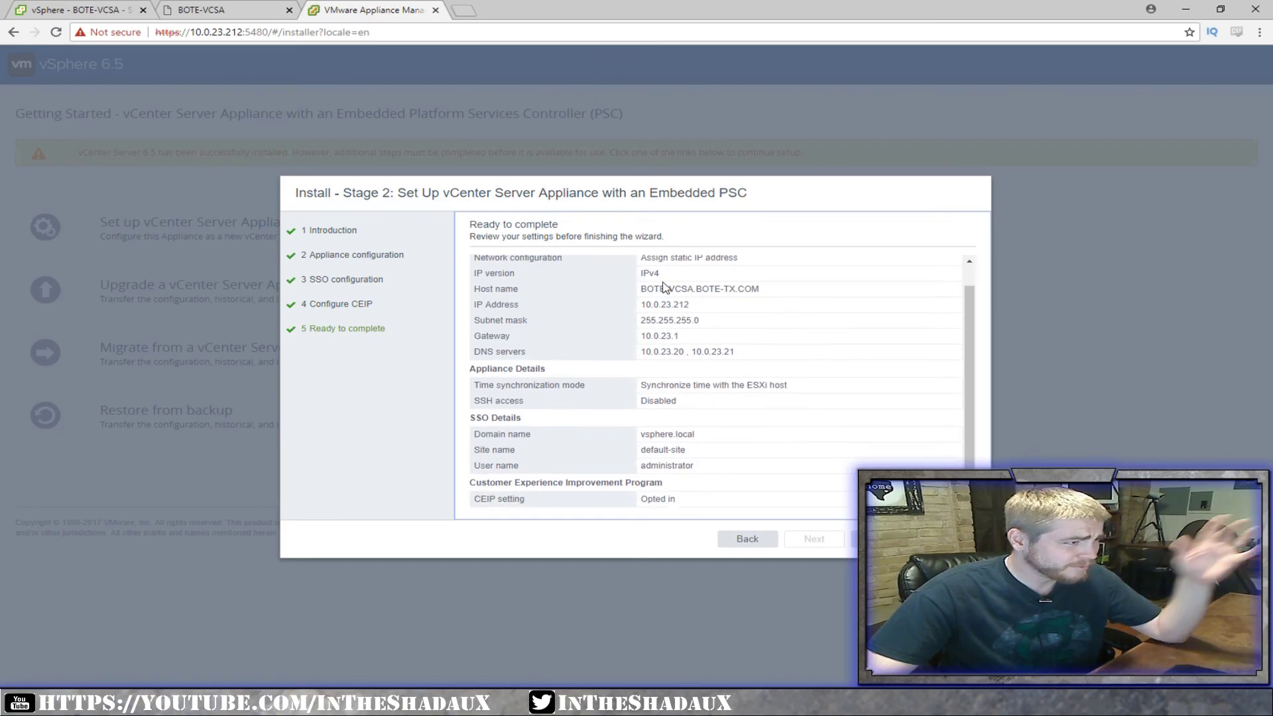
pyautogui.scroll(1, 663, 302)
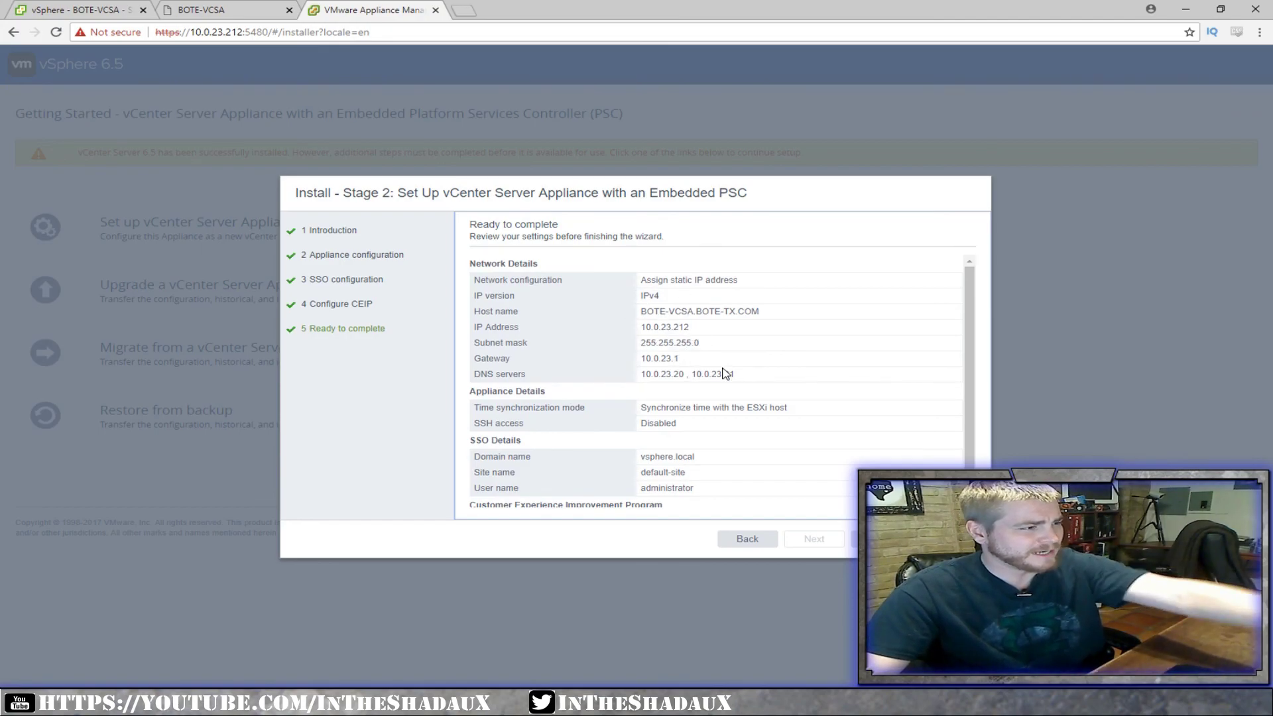
pyautogui.scroll(-1, 623, 408)
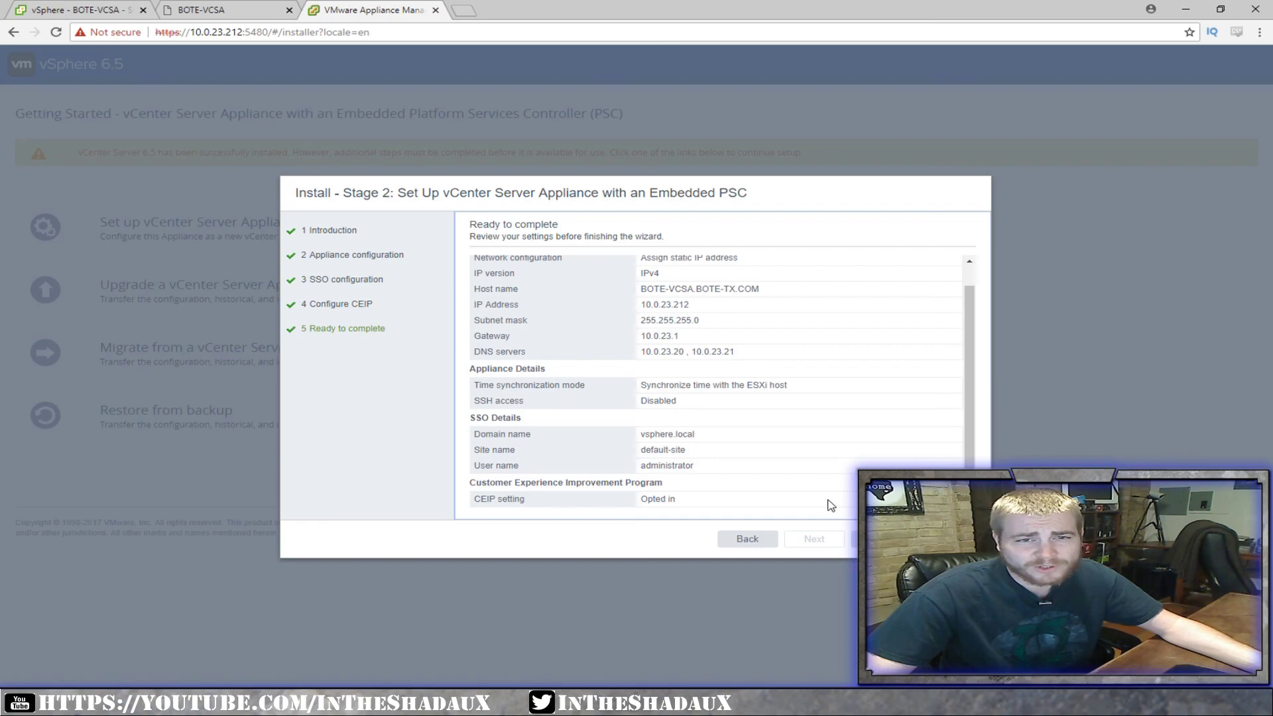
pyautogui.click(875, 538)
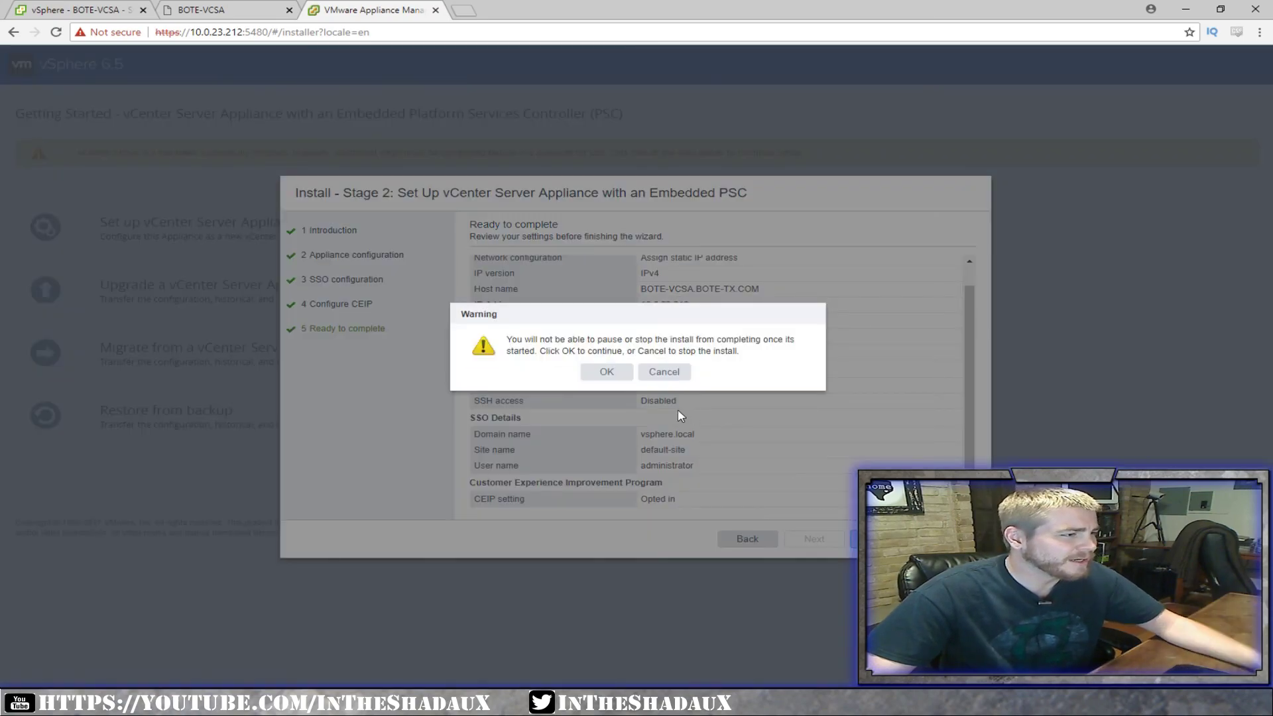
pyautogui.click(609, 374)
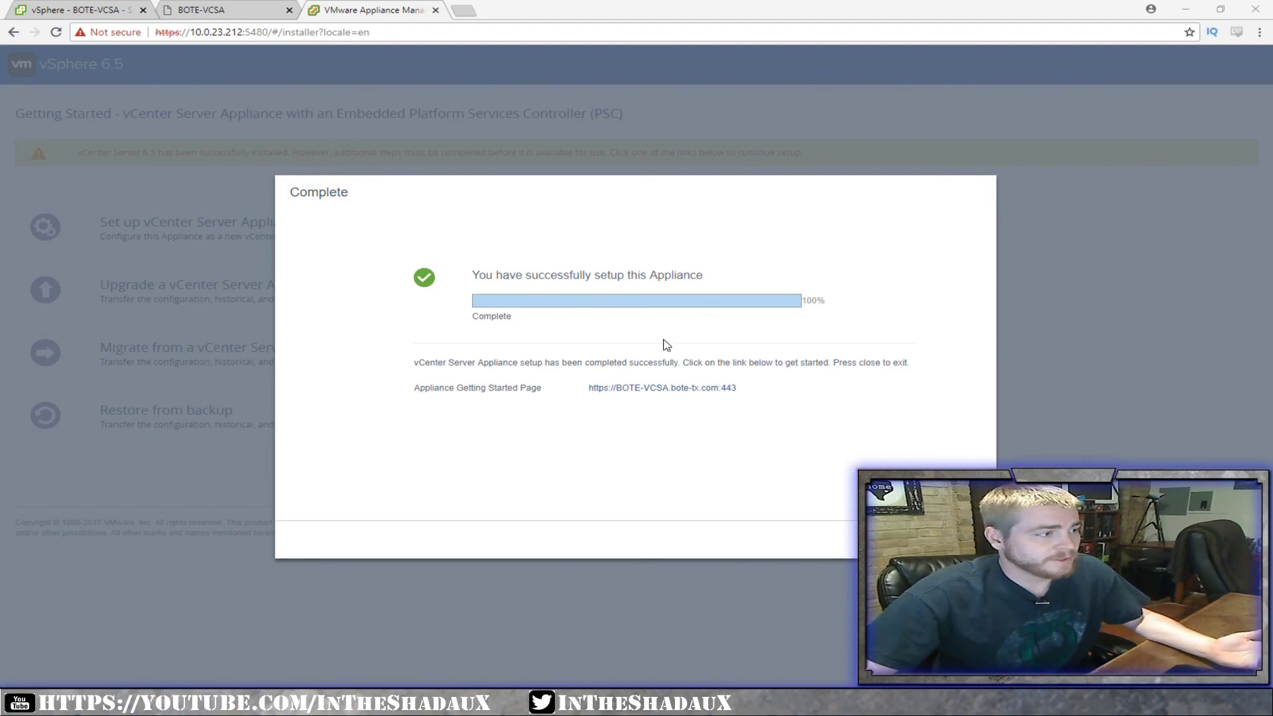
# - Open the Appliance Getting Started Page link in a new browser tab, and proceed past its certificate warning
pyautogui.rightClick(657, 389)
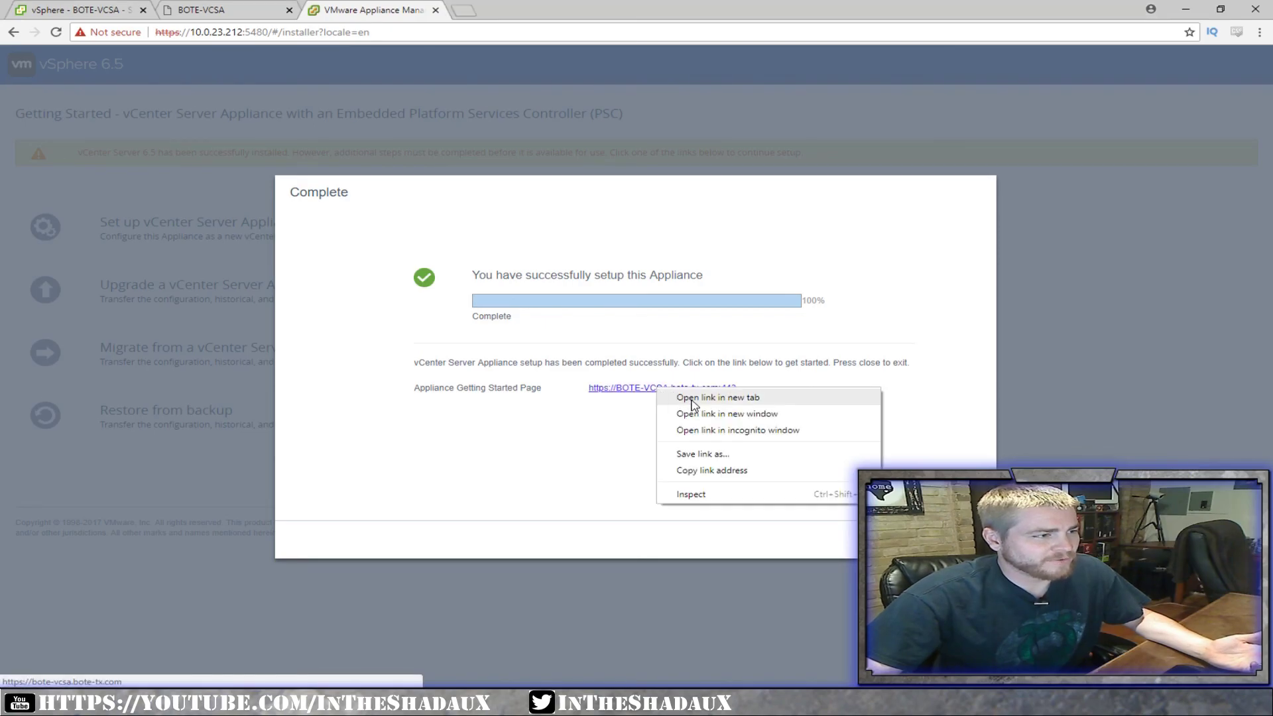
pyautogui.click(717, 397)
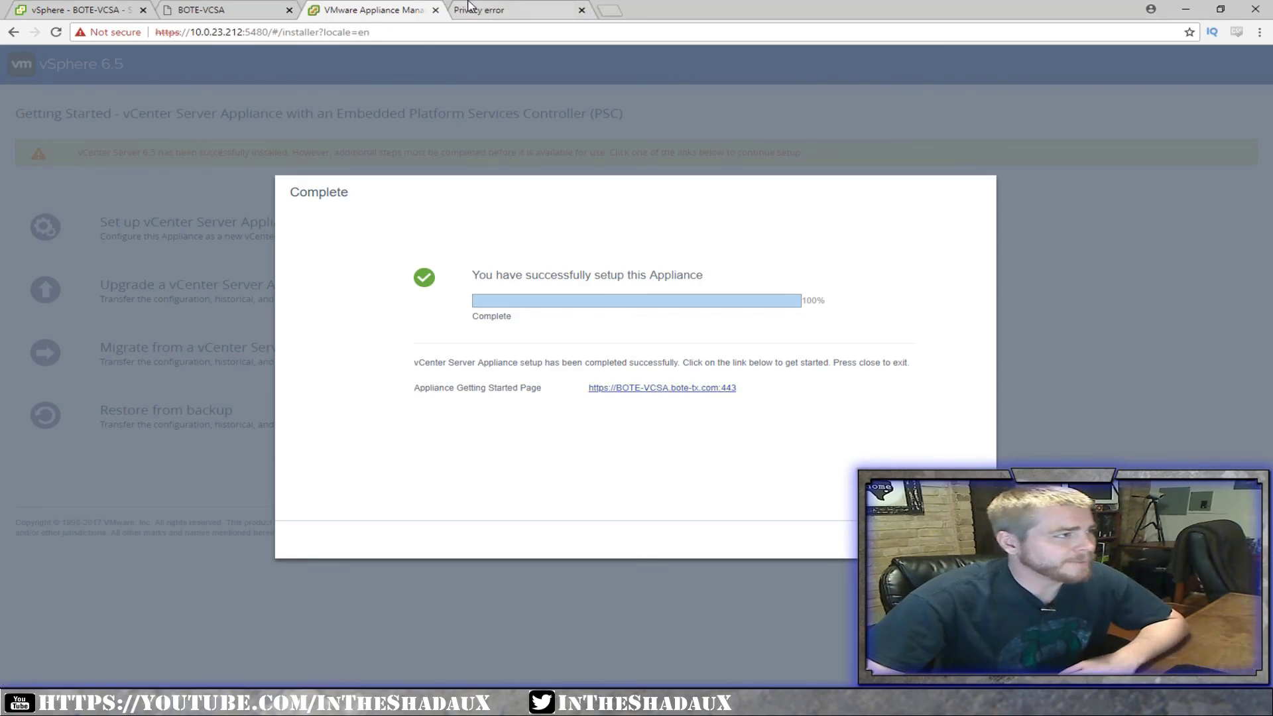
pyautogui.click(510, 10)
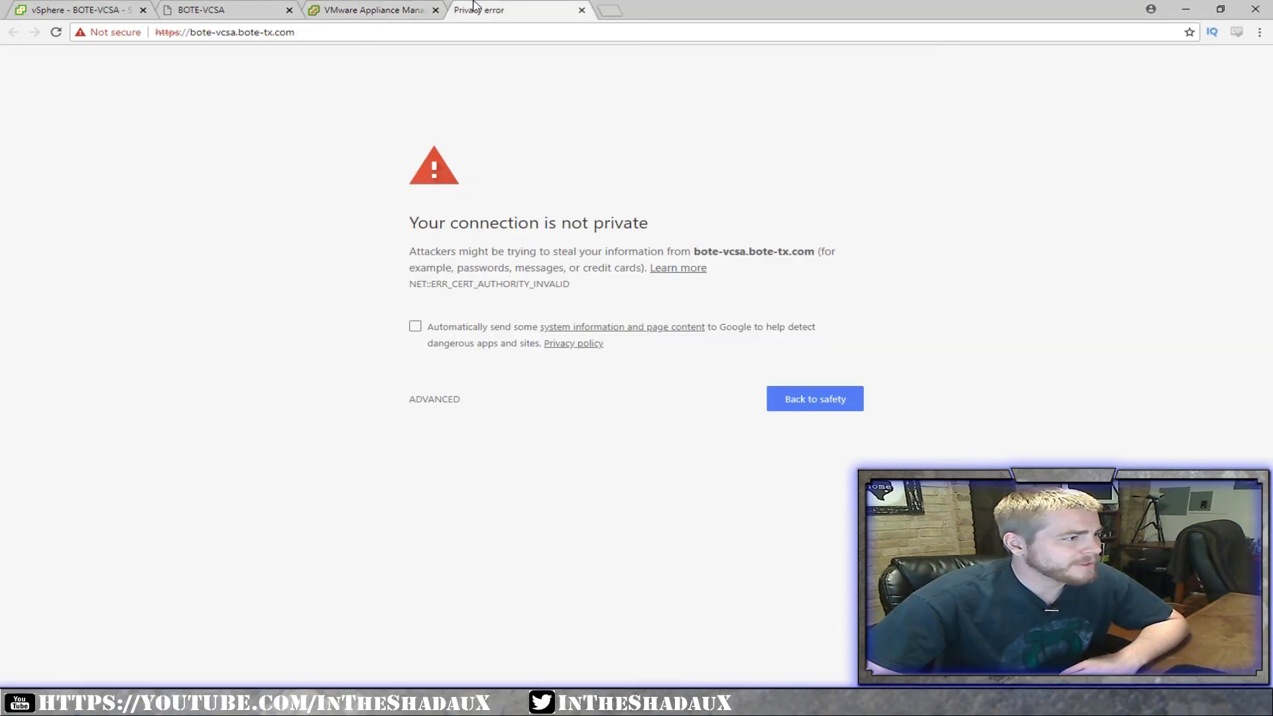
pyautogui.click(442, 403)
pyautogui.click(472, 505)
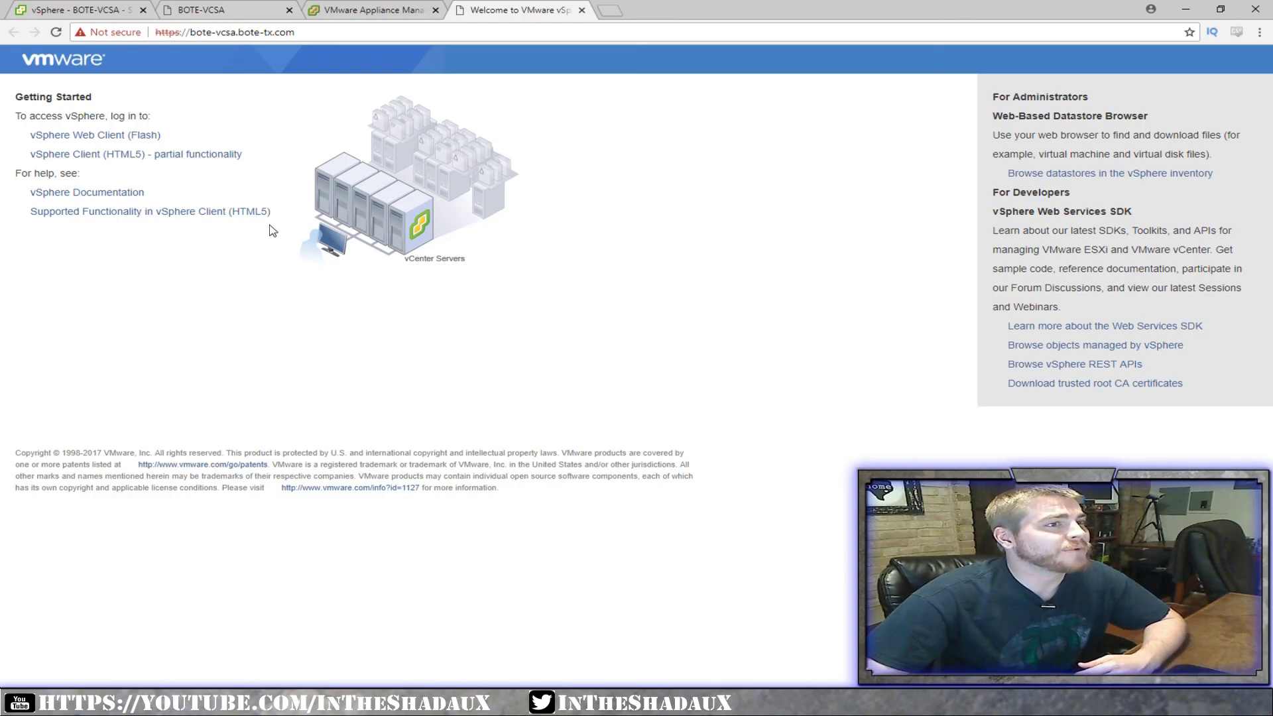
# - Open the vSphere Client (HTML5) and log in as the vsphere.local domain's administrator, entering the Single Sign-On password
pyautogui.click(197, 158)
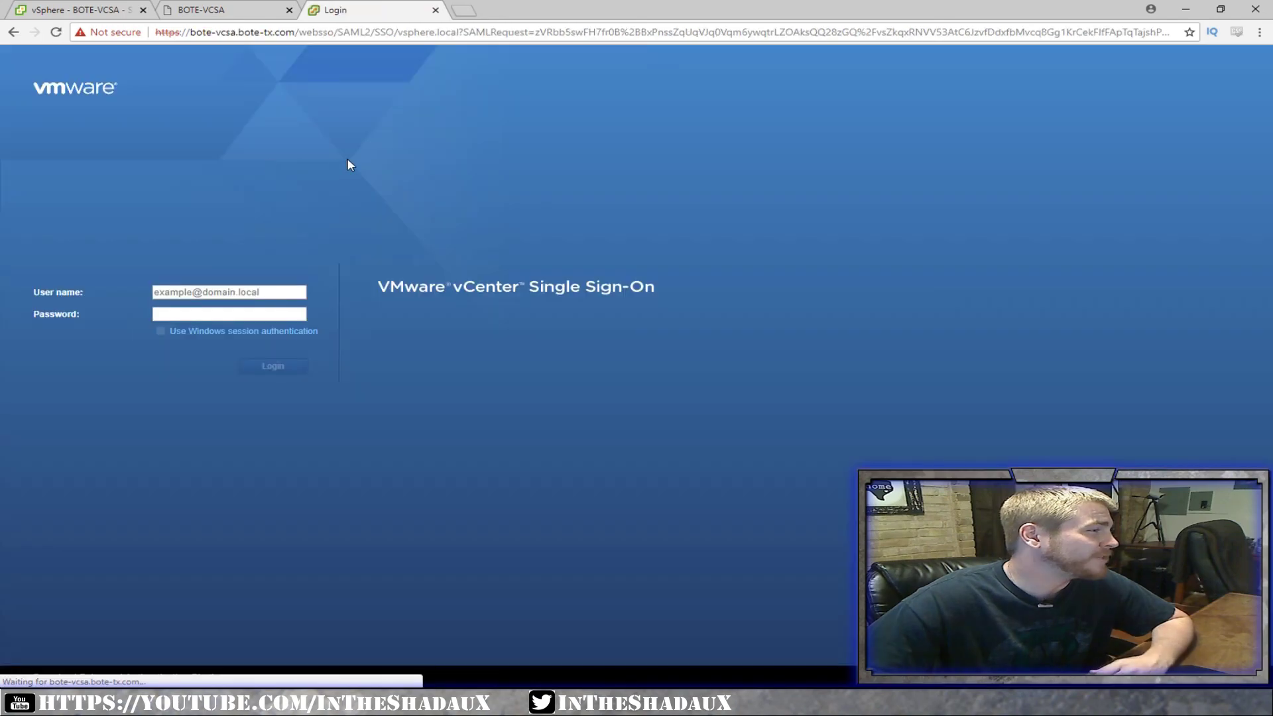
pyautogui.click(186, 293)
pyautogui.write('admi')
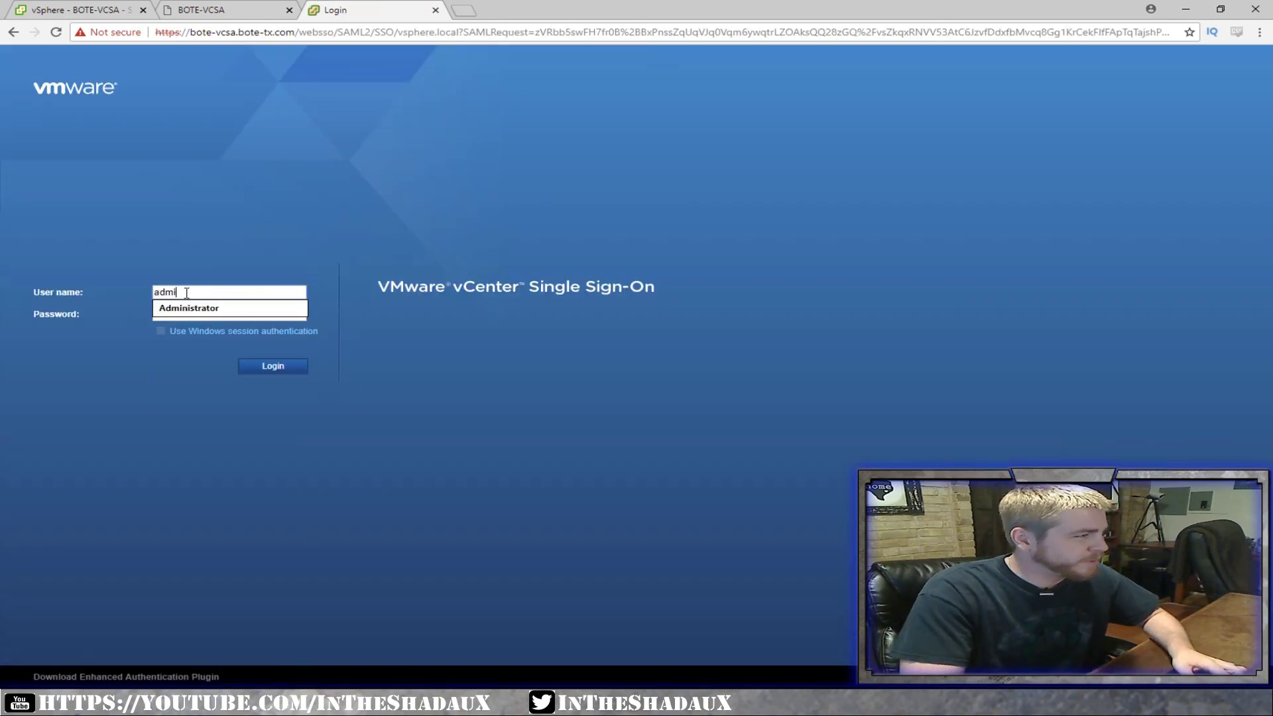
pyautogui.write('nistrator@')
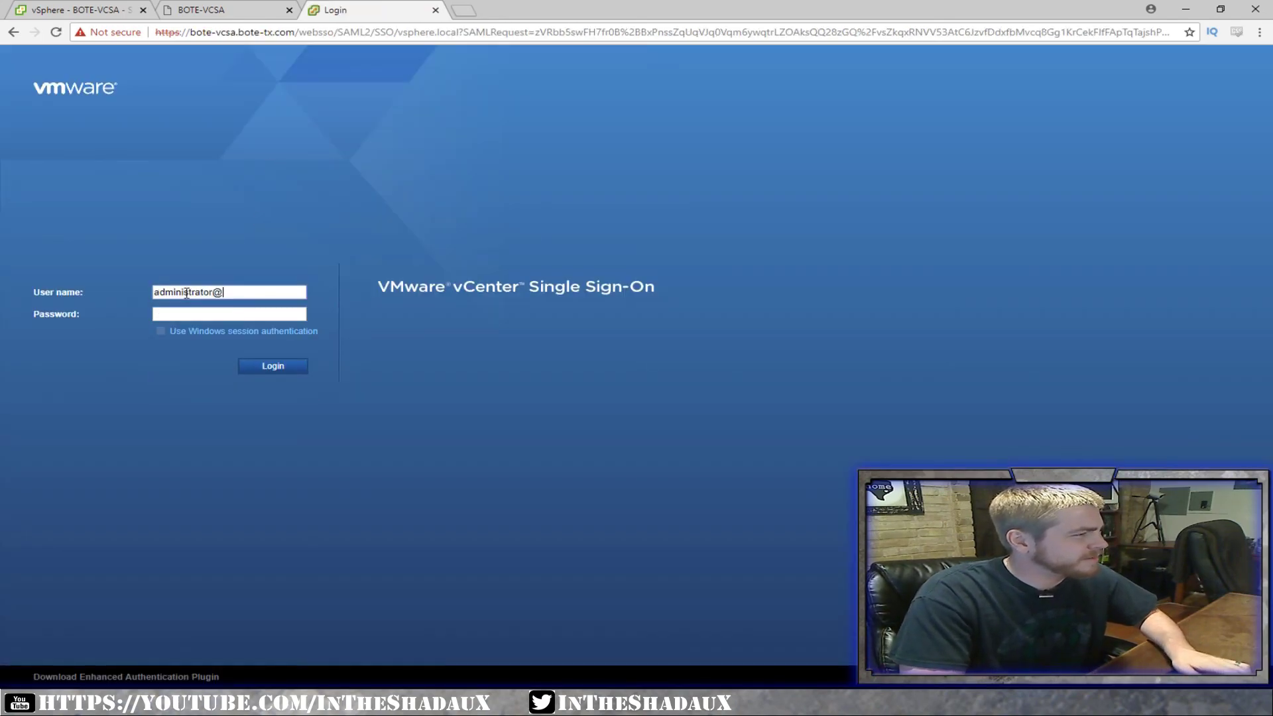
pyautogui.write('vsphere')
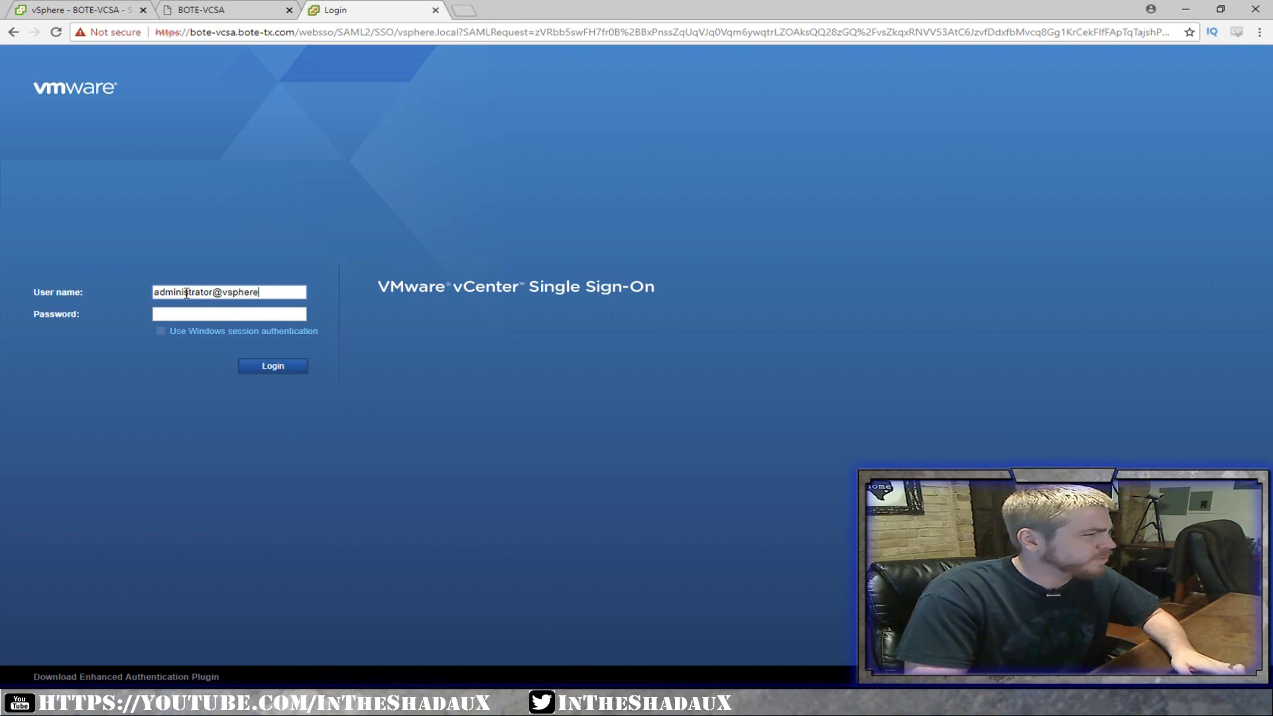
pyautogui.write('.loloca')
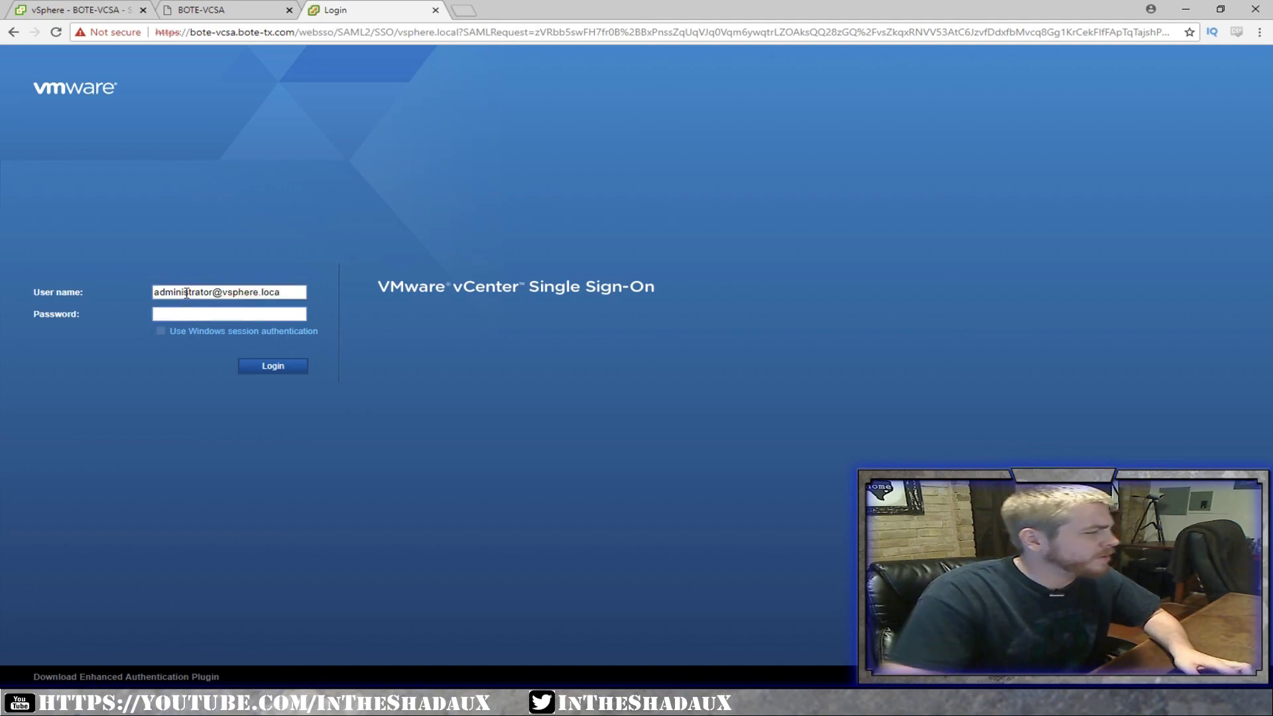
pyautogui.write('l')
pyautogui.press('Tab')
pyautogui.write('*********')
pyautogui.press('Return')
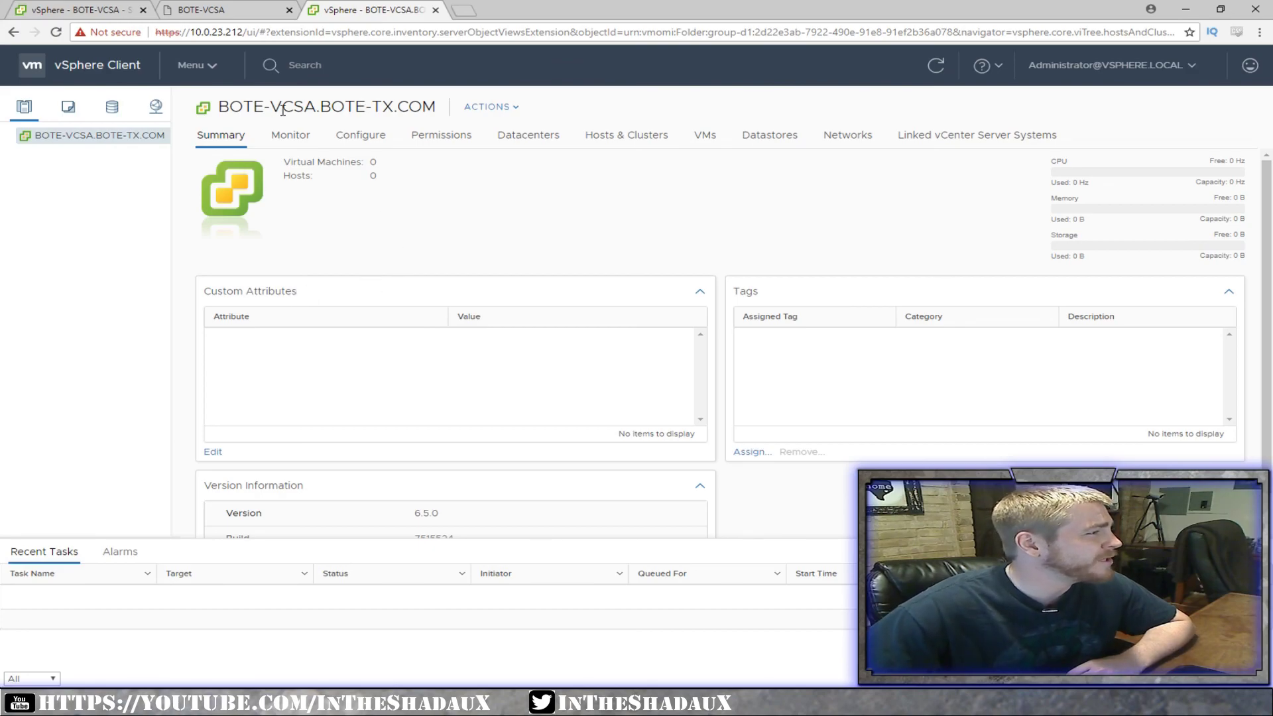
pyautogui.click(239, 11)
pyautogui.click(351, 10)
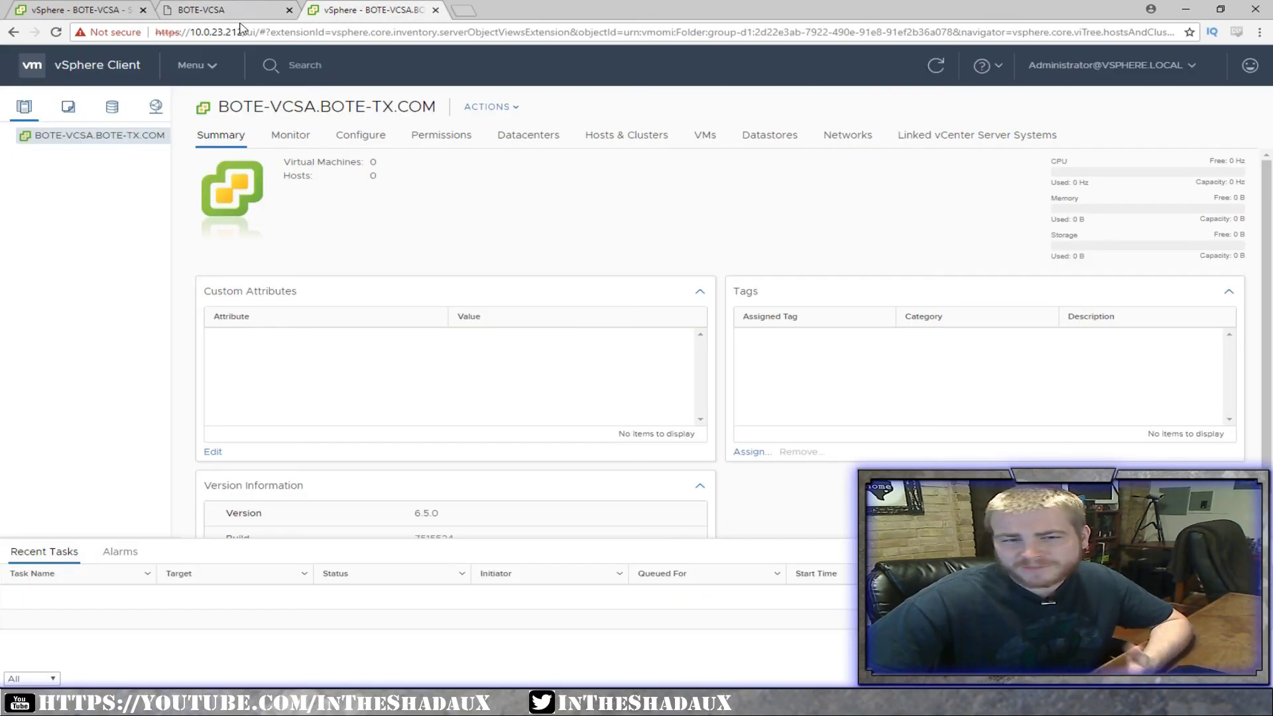